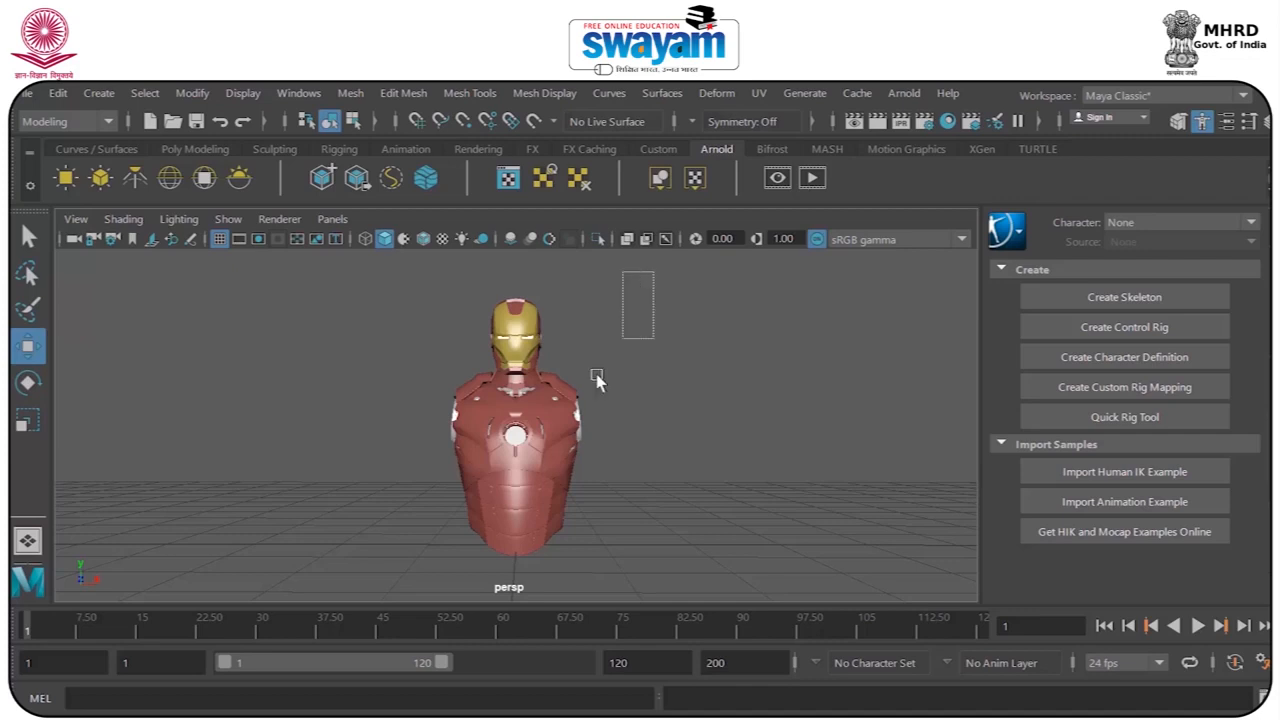
# Move the Iron Man bust aside along X and duplicate it with equal spacing into a row of five.
pyautogui.scroll(-5, 591, 414)
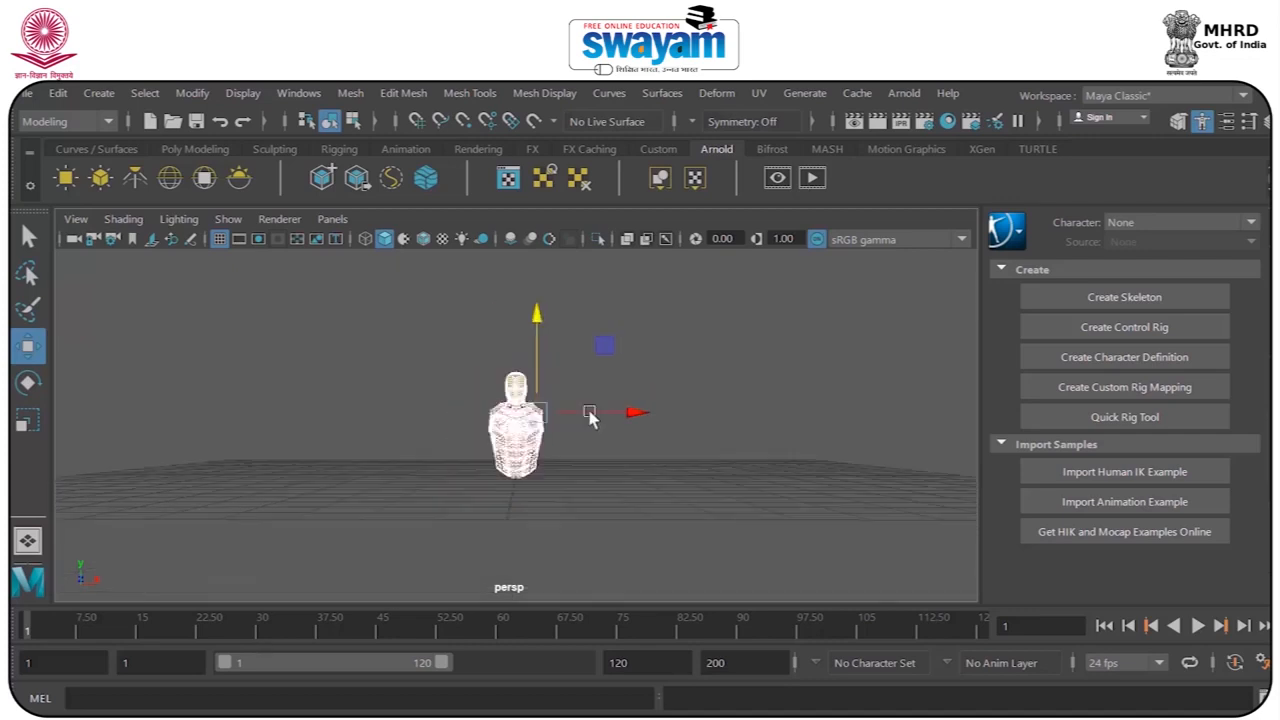
pyautogui.moveTo(614, 420); pyautogui.dragTo(440, 421)
pyautogui.hotkey('ctrl', 'd')
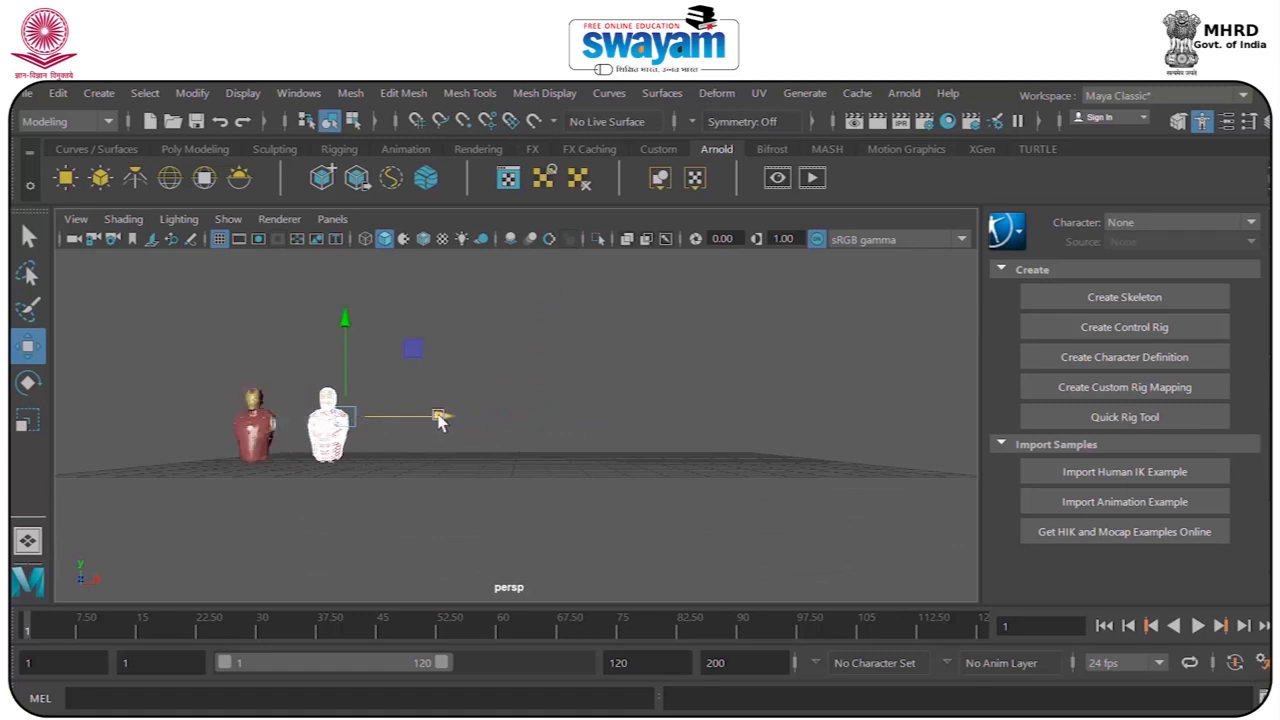
pyautogui.hotkey('shift', 'd')
pyautogui.hotkey('shift', 'd')
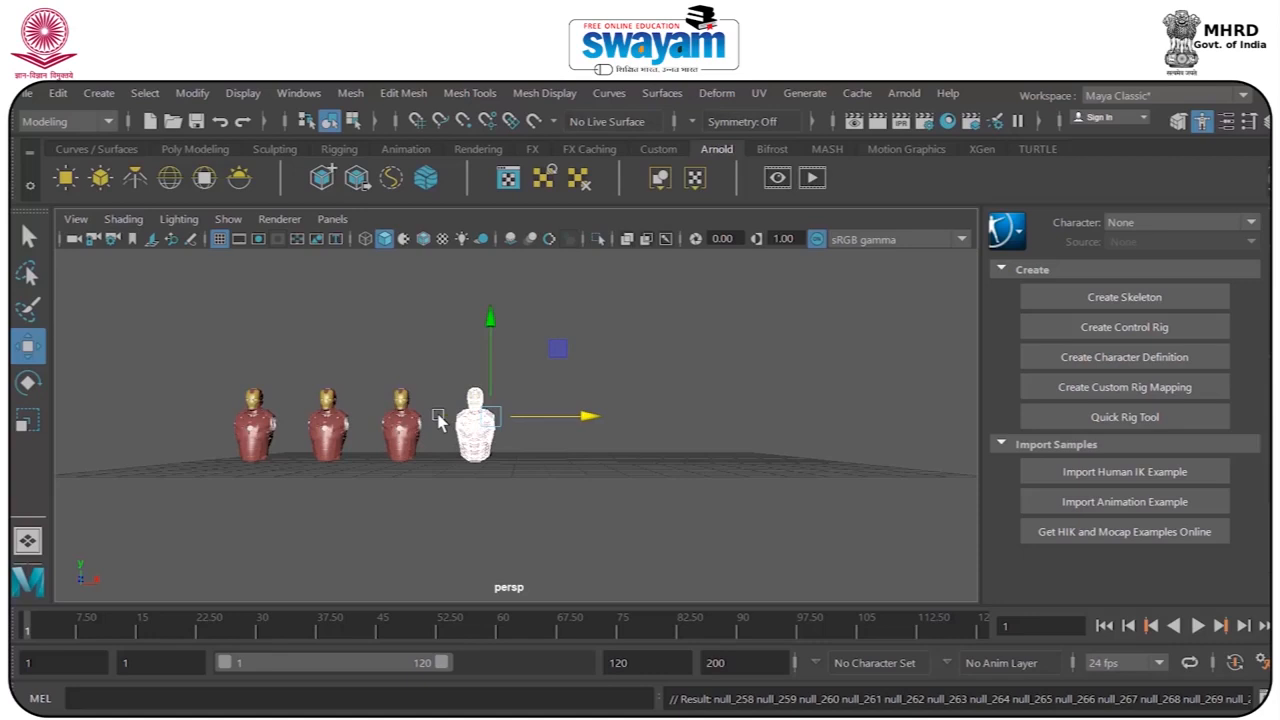
pyautogui.hotkey('shift', 'd')
# Select all five busts and shift the row along X towards the middle of the grid.
pyautogui.keyDown('alt'); pyautogui.moveTo(363, 477); pyautogui.dragTo(652, 527); pyautogui.keyUp('alt')
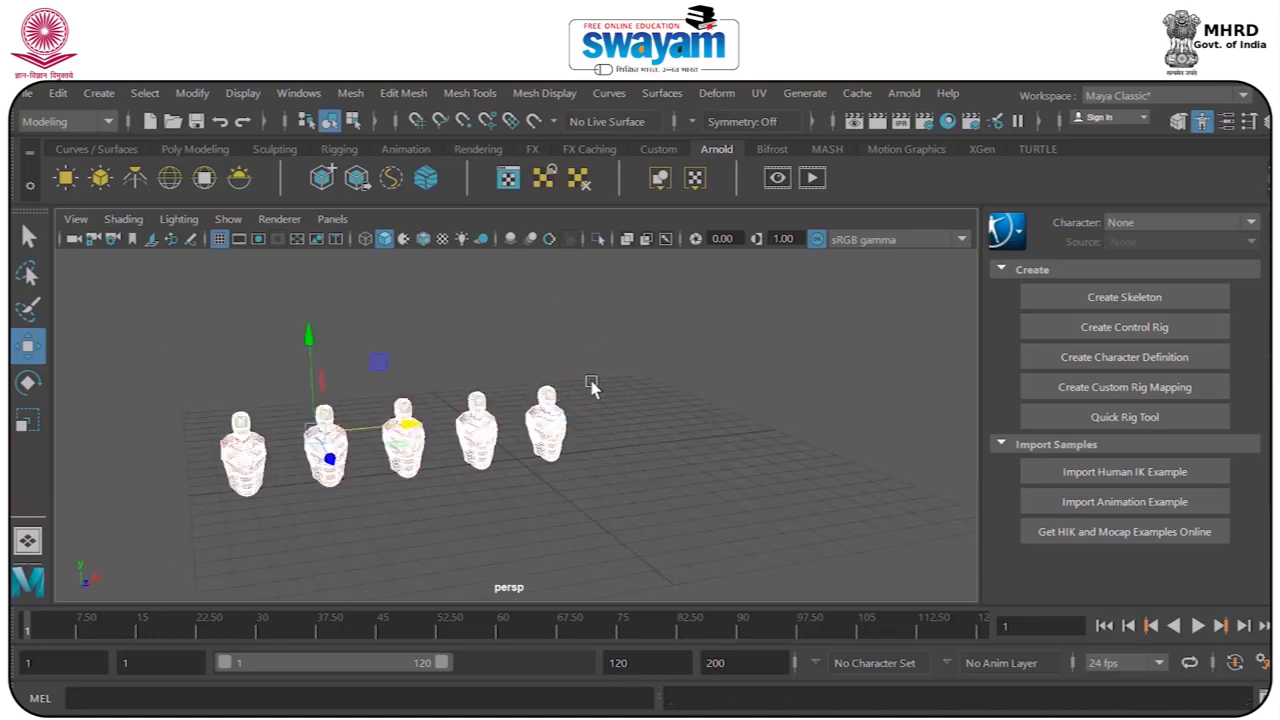
pyautogui.moveTo(405, 427); pyautogui.dragTo(535, 420)
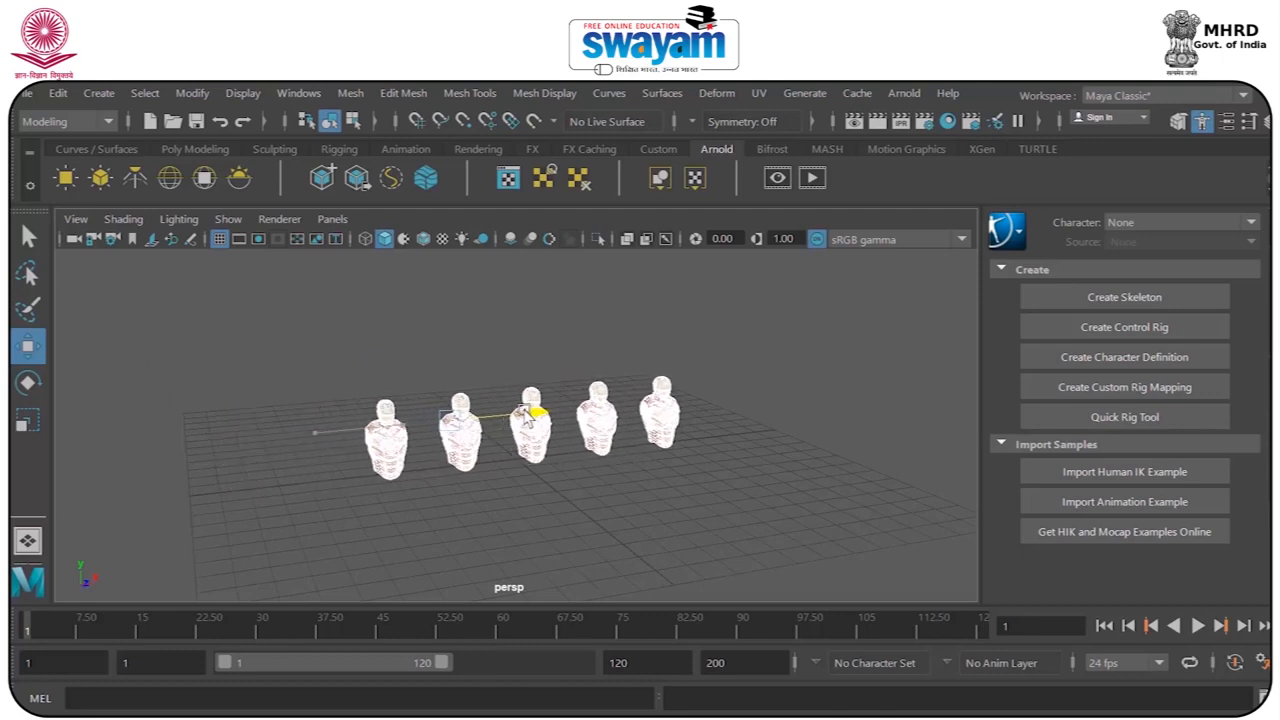
pyautogui.click(480, 294)
# Delete the construction history of all five busts.
pyautogui.moveTo(277, 331); pyautogui.dragTo(808, 517)
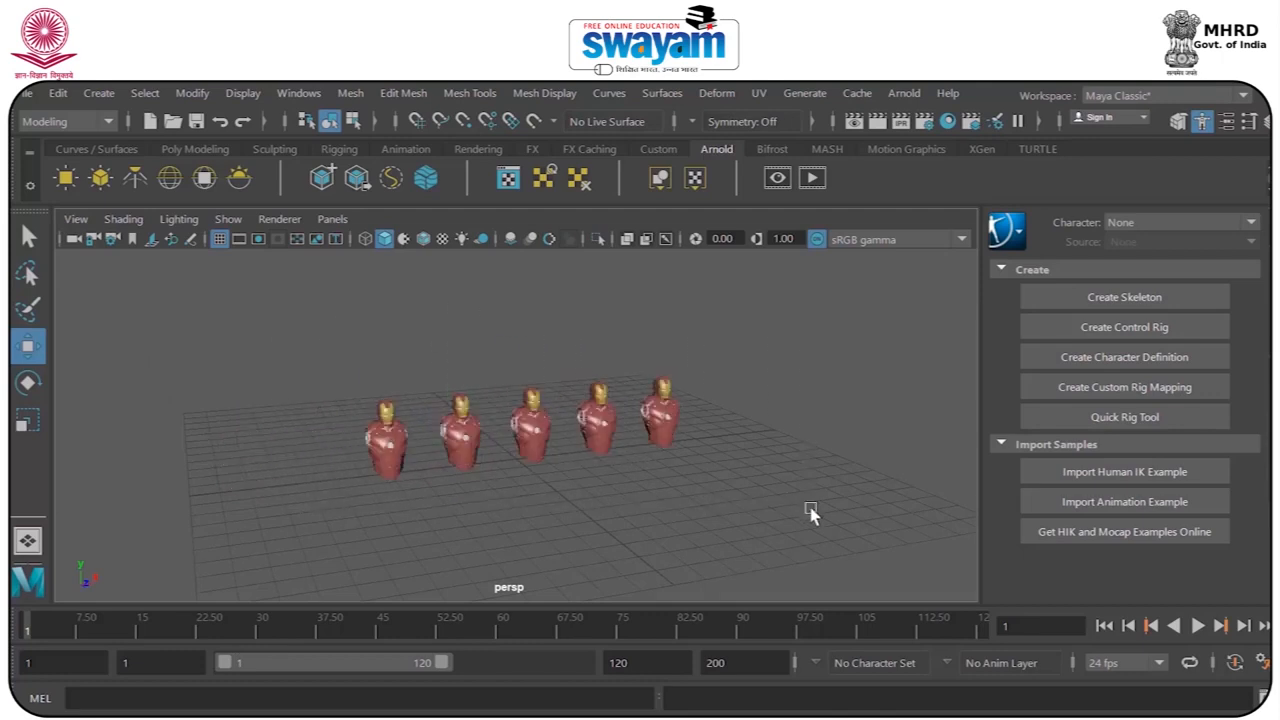
pyautogui.click(57, 91)
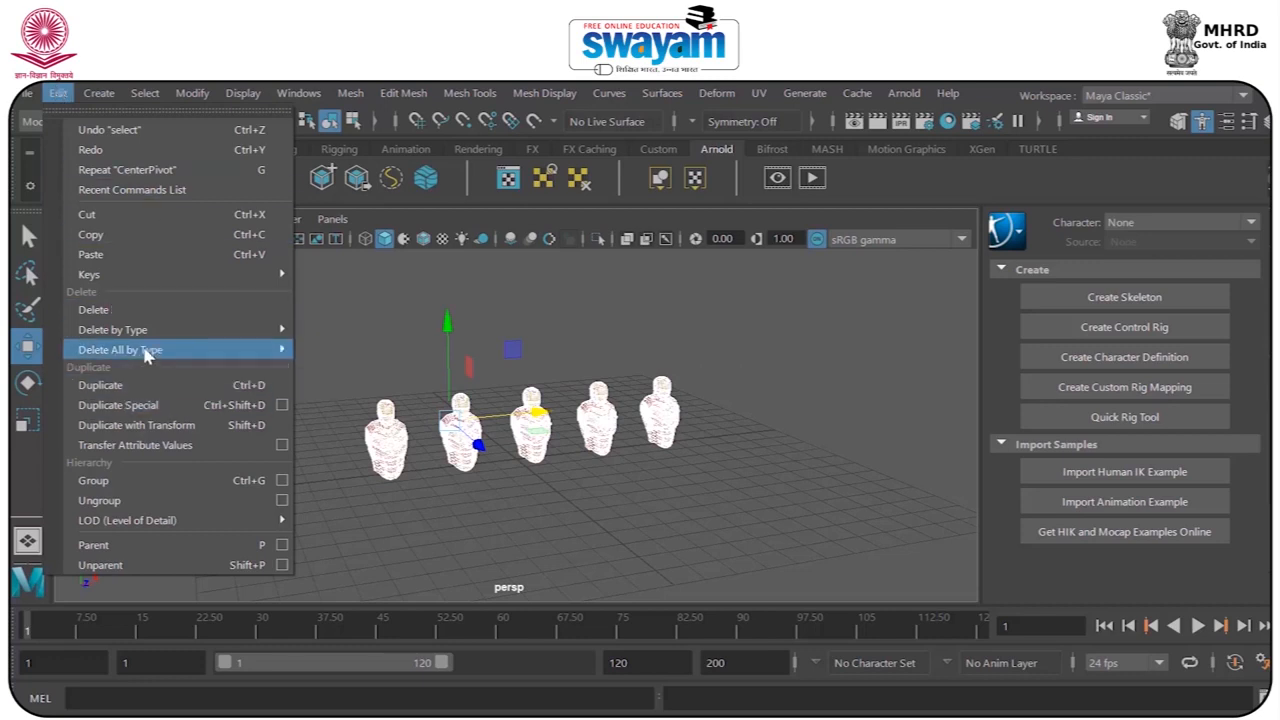
pyautogui.moveTo(150, 331)
pyautogui.click(337, 346)
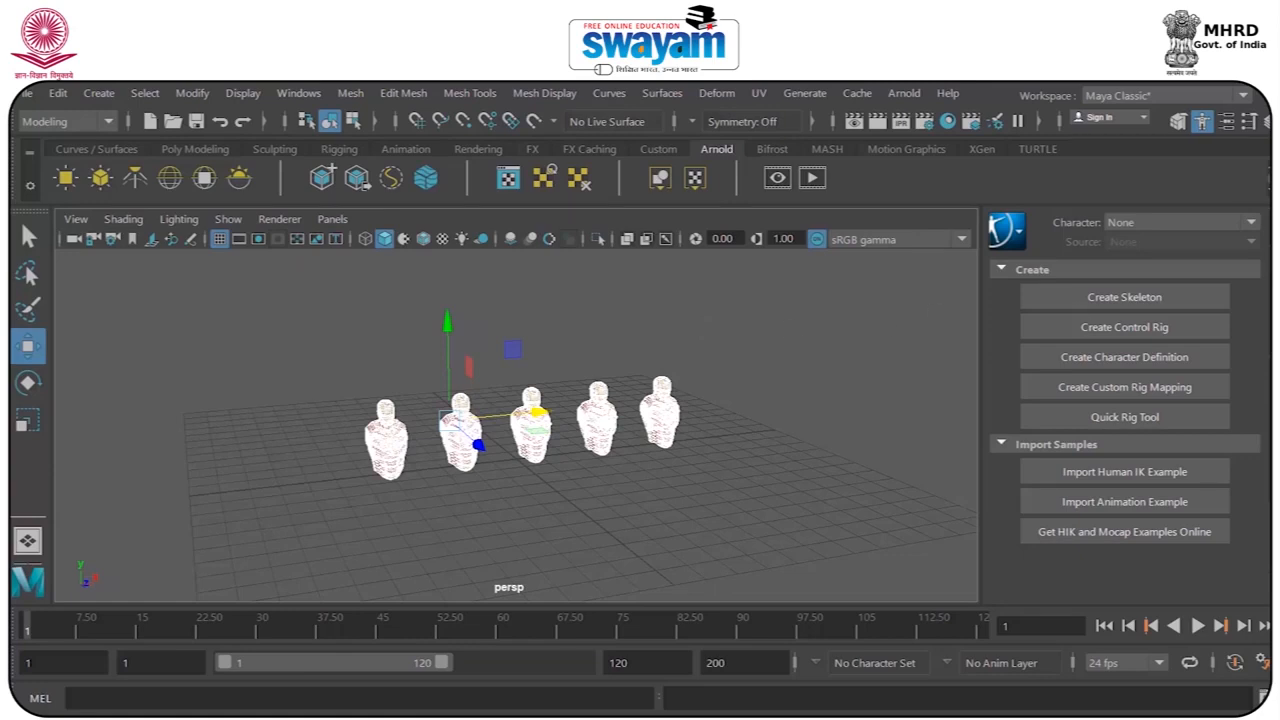
# Group all parts of the middle bust in the row.
pyautogui.click(1271, 470)
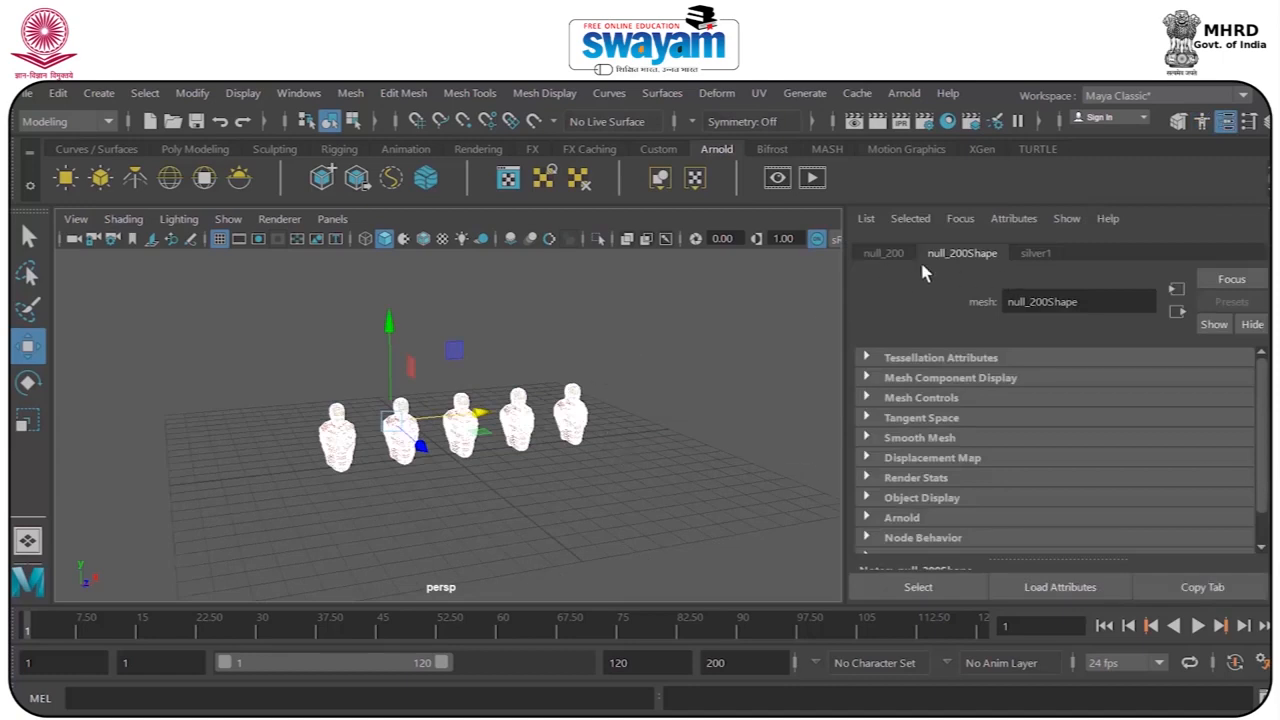
pyautogui.click(614, 394)
pyautogui.scroll(5, 482, 397)
pyautogui.moveTo(629, 401)
pyautogui.keyDown('alt'); pyautogui.mouseDown()
pyautogui.moveTo(623, 362)
pyautogui.moveTo(623, 391)
pyautogui.moveTo(489, 451)
pyautogui.moveTo(466, 434)
pyautogui.mouseUp(); pyautogui.keyUp('alt')
pyautogui.keyDown('alt'); pyautogui.moveTo(390, 450); pyautogui.dragTo(480, 550); pyautogui.keyUp('alt')
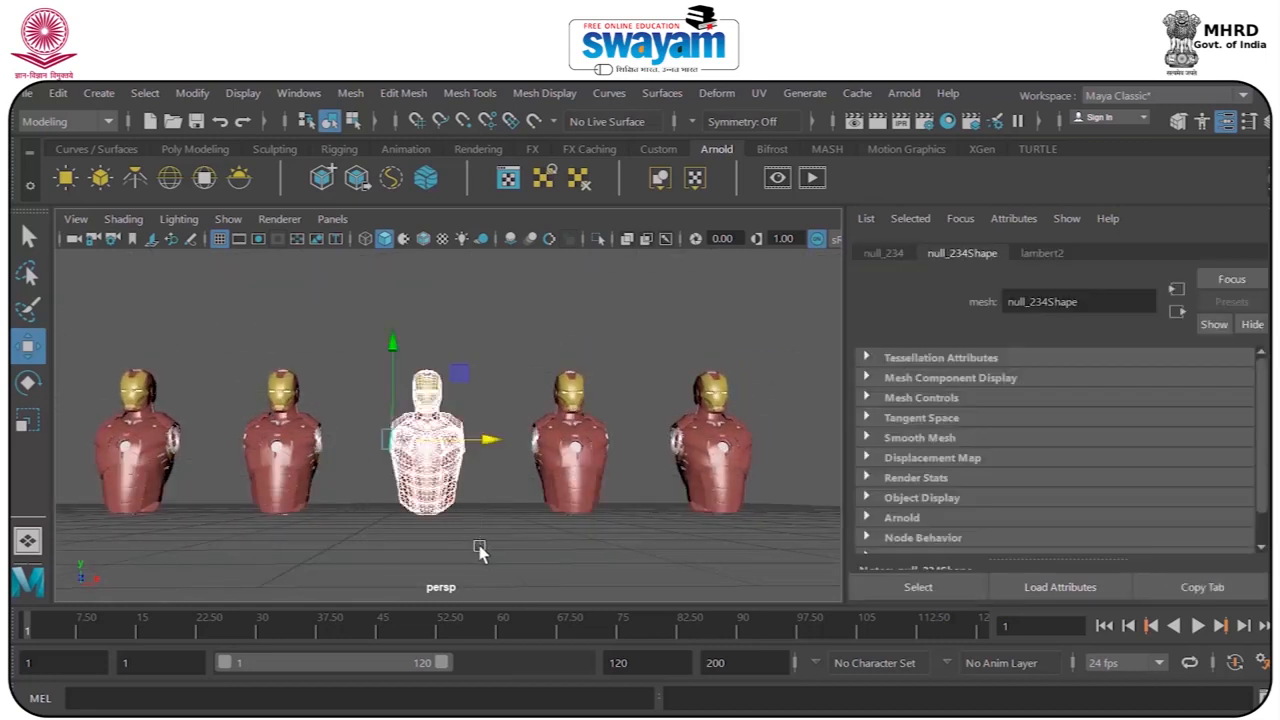
pyautogui.hotkey('ctrl', 'g')
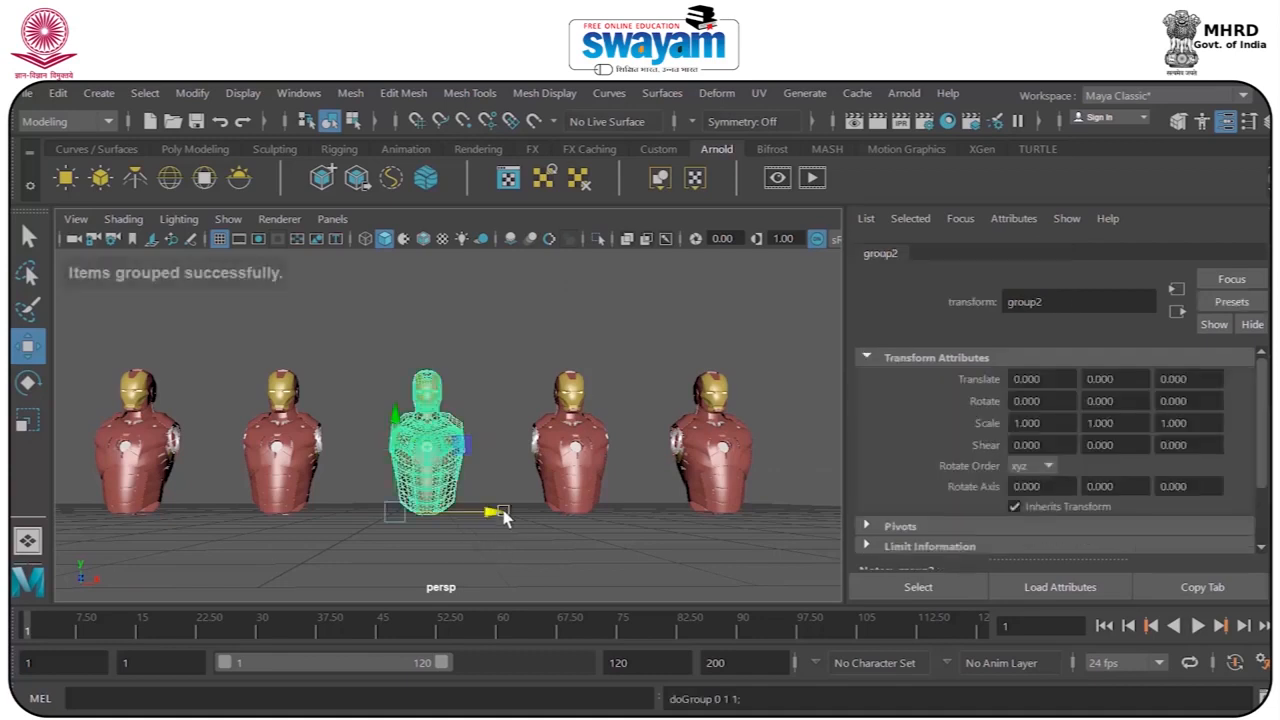
pyautogui.click(464, 365)
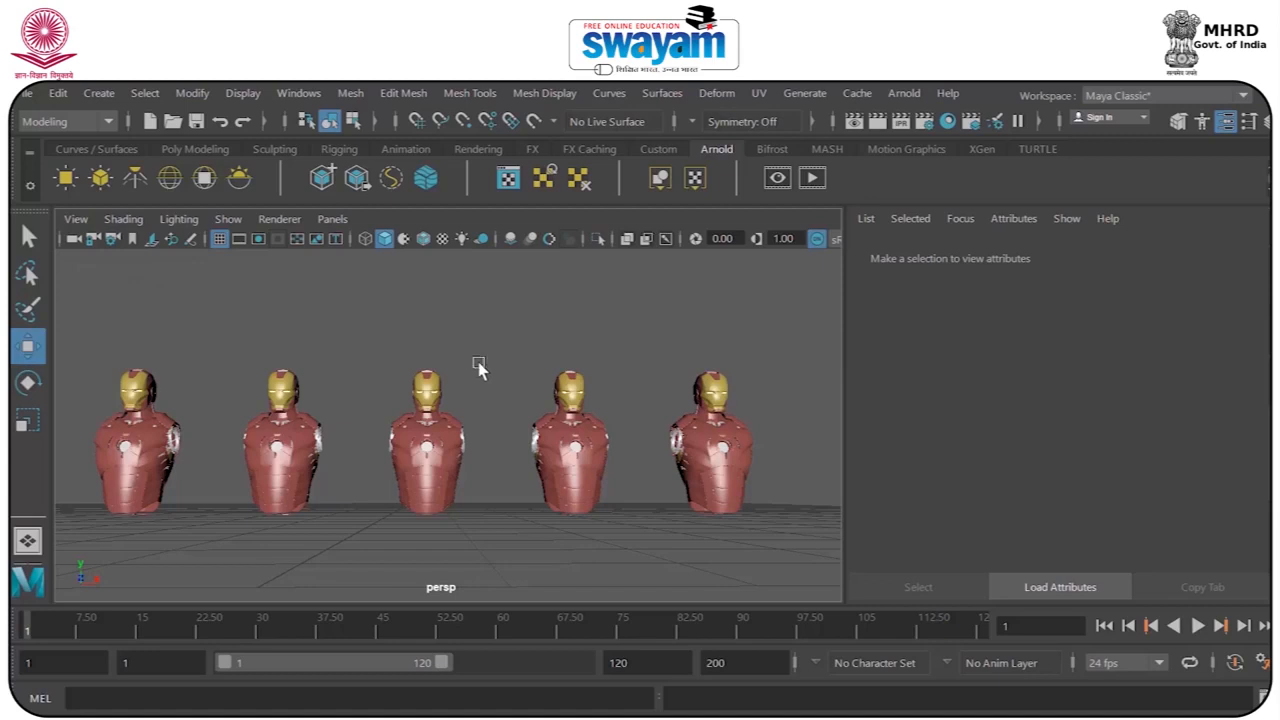
pyautogui.hotkey('ctrl', 'a')
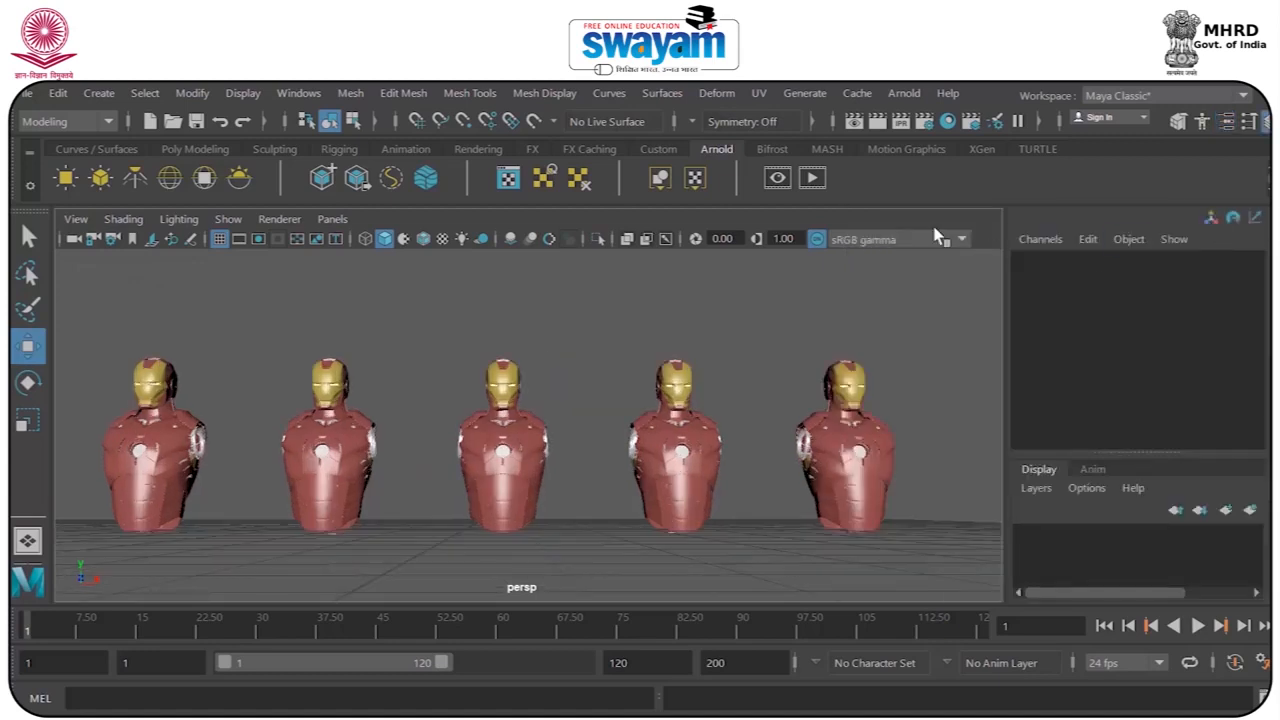
# Review the available renderers in Render Settings, keep Maya Software, and look over its quality options.
pyautogui.click(924, 122)
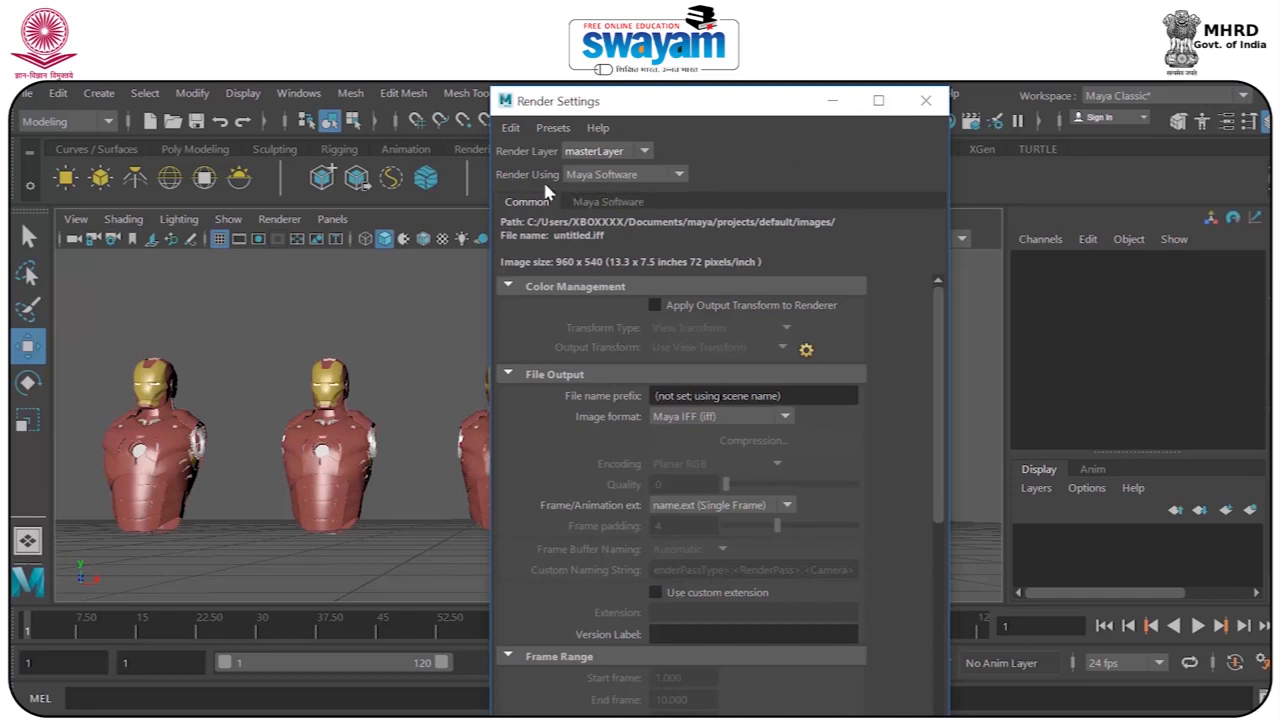
pyautogui.click(626, 178)
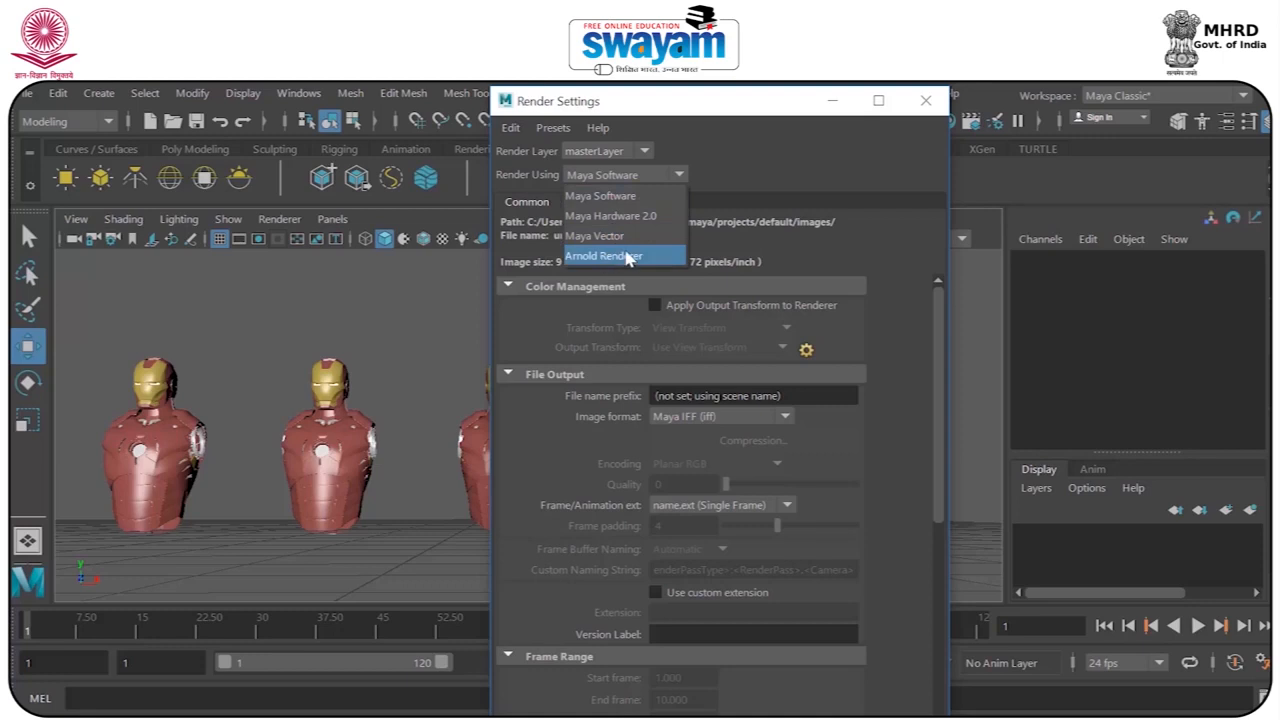
pyautogui.click(589, 198)
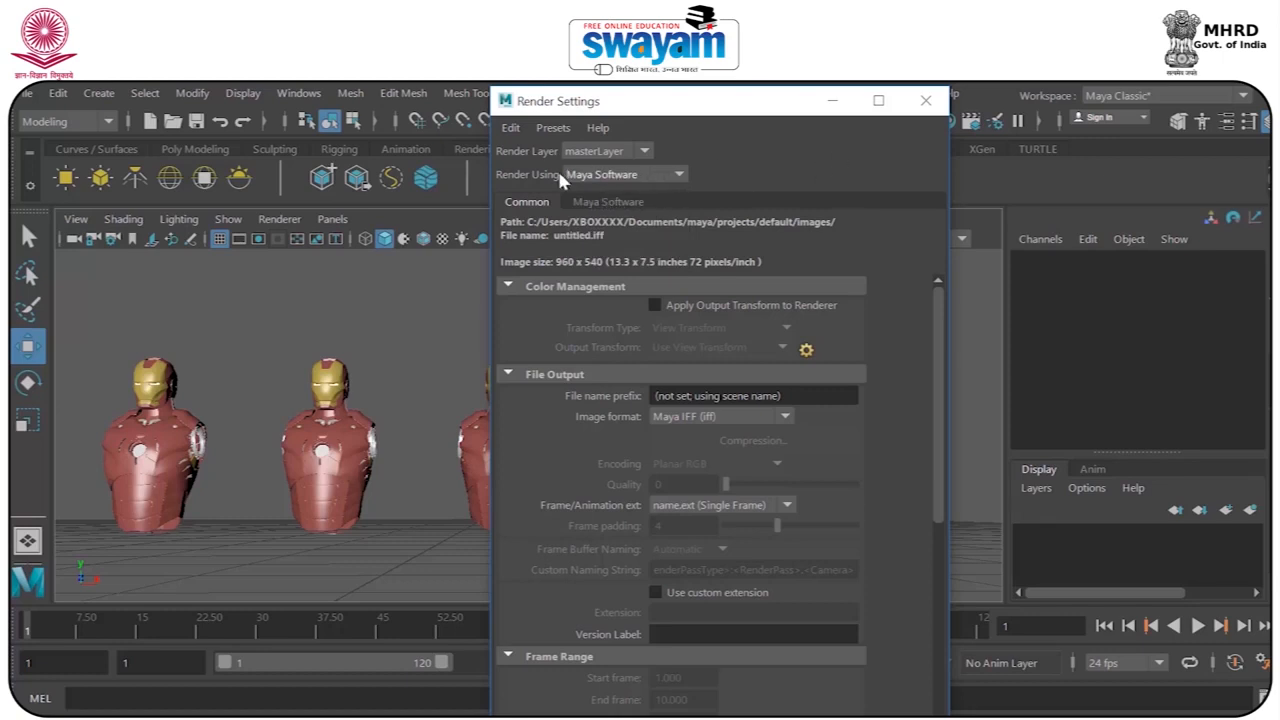
pyautogui.click(606, 202)
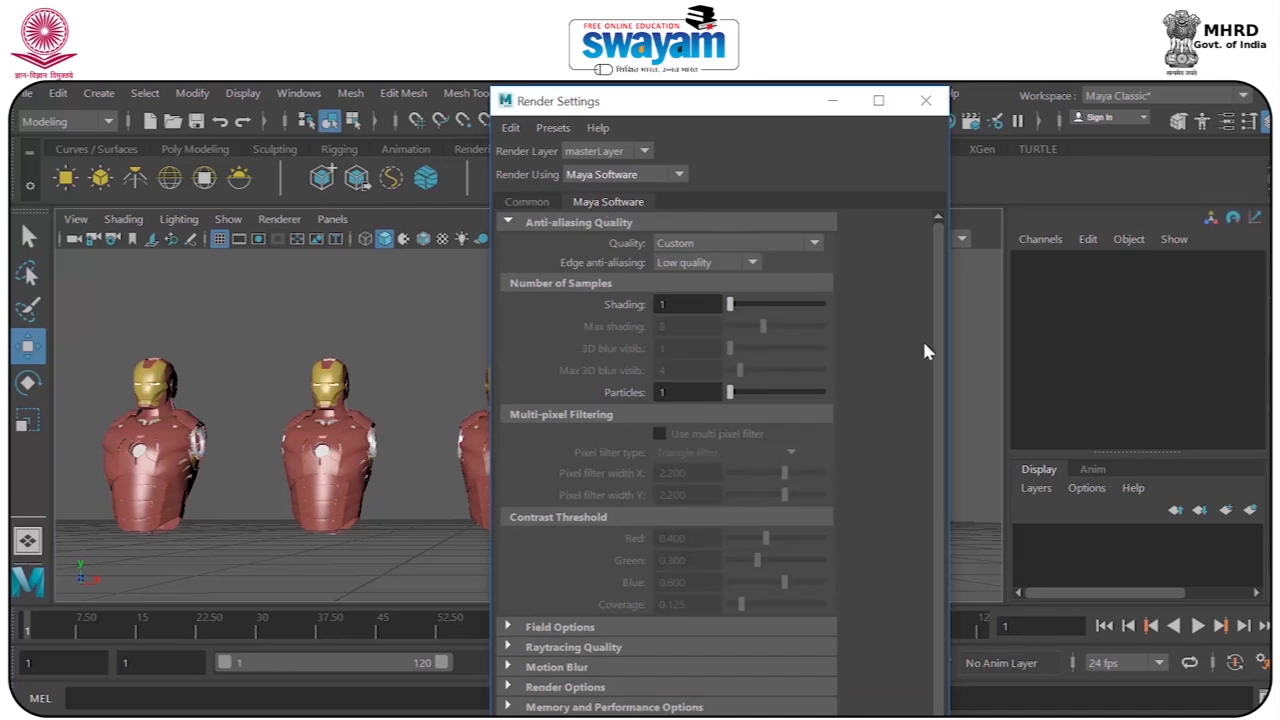
pyautogui.click(944, 104)
# Open the Assign New Material window for all parts of the first bust in the row, keeping the bust in view.
pyautogui.keyDown('alt'); pyautogui.moveTo(373, 428); pyautogui.dragTo(320, 345); pyautogui.keyUp('alt')
pyautogui.moveTo(203, 273); pyautogui.dragTo(452, 595)
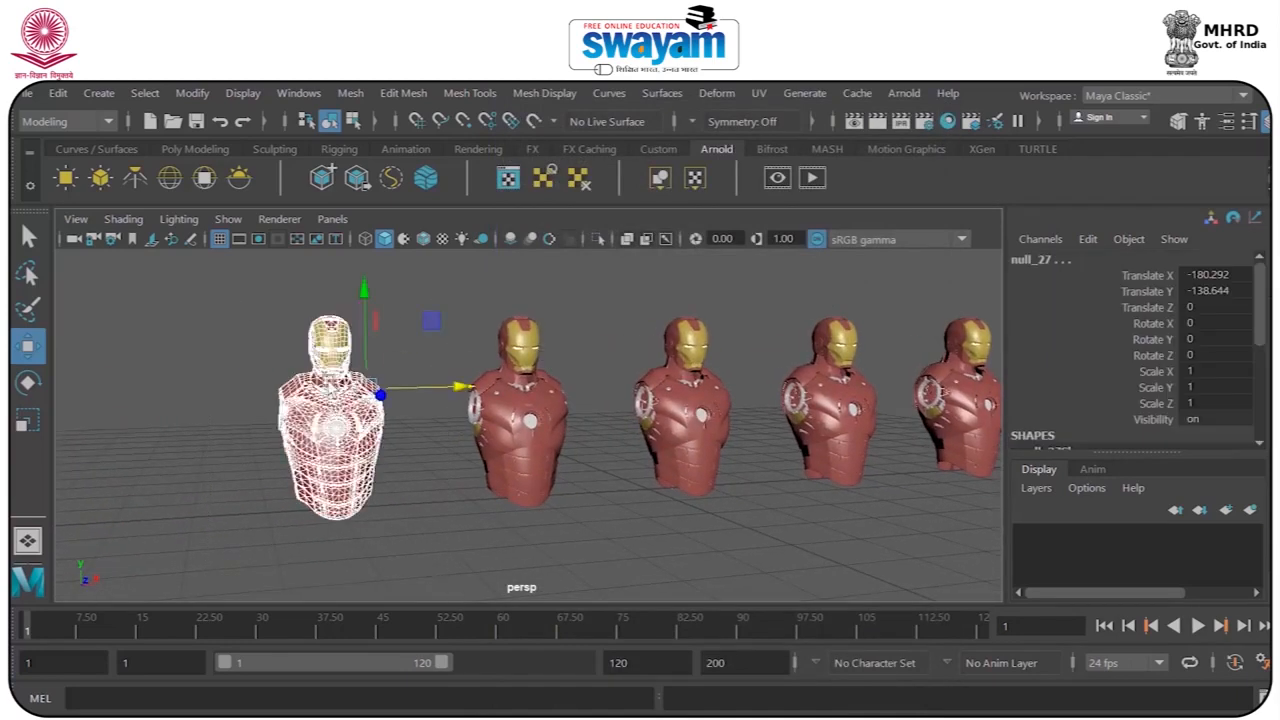
pyautogui.rightClick(331, 387)
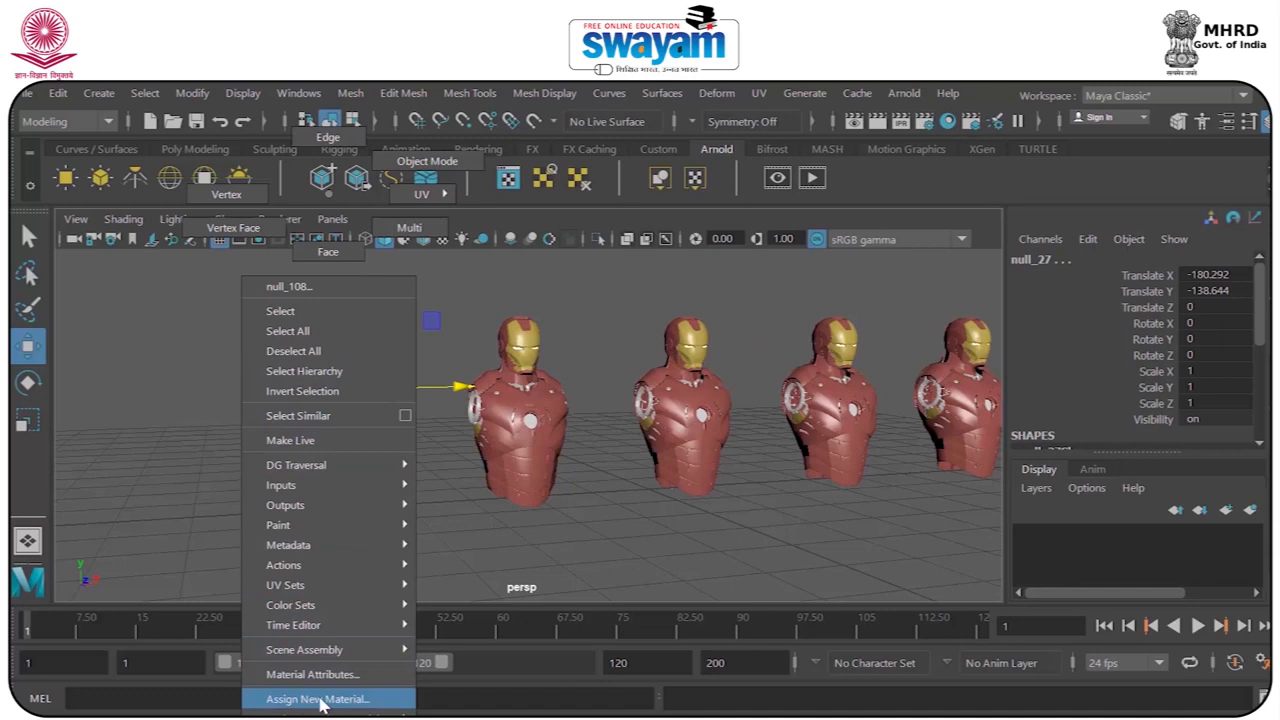
pyautogui.moveTo(335, 700)
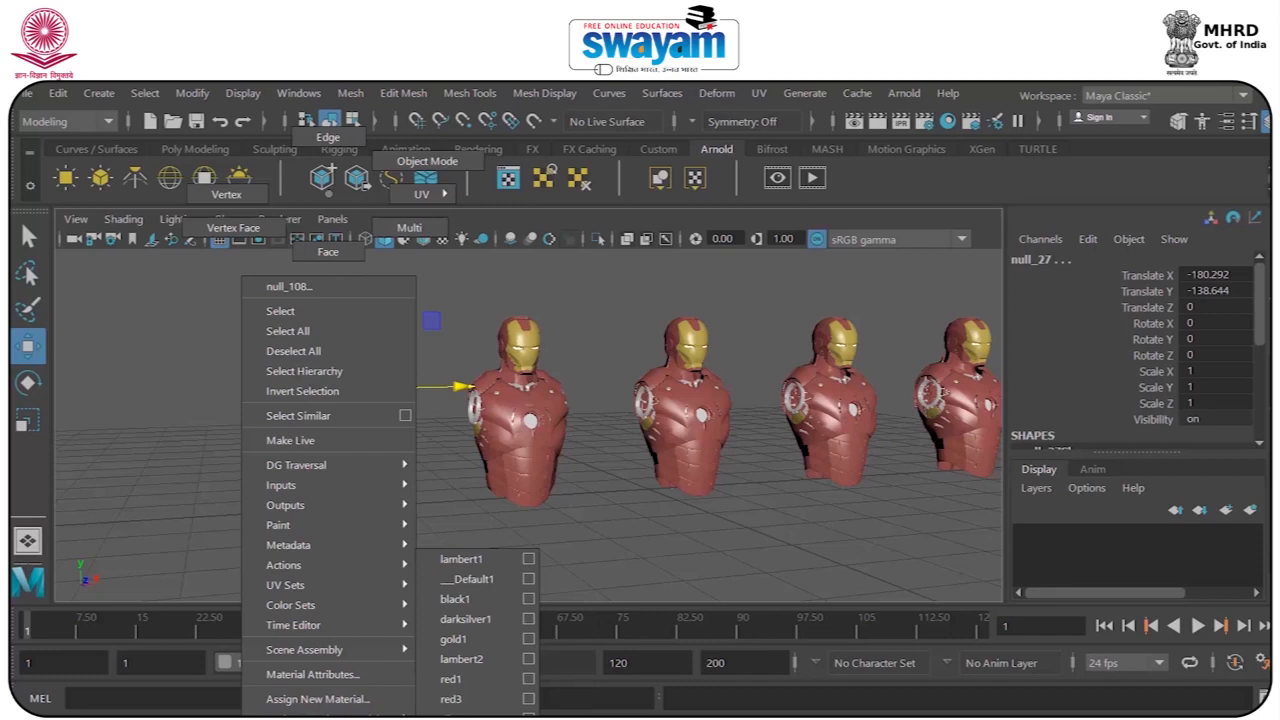
pyautogui.click(335, 699)
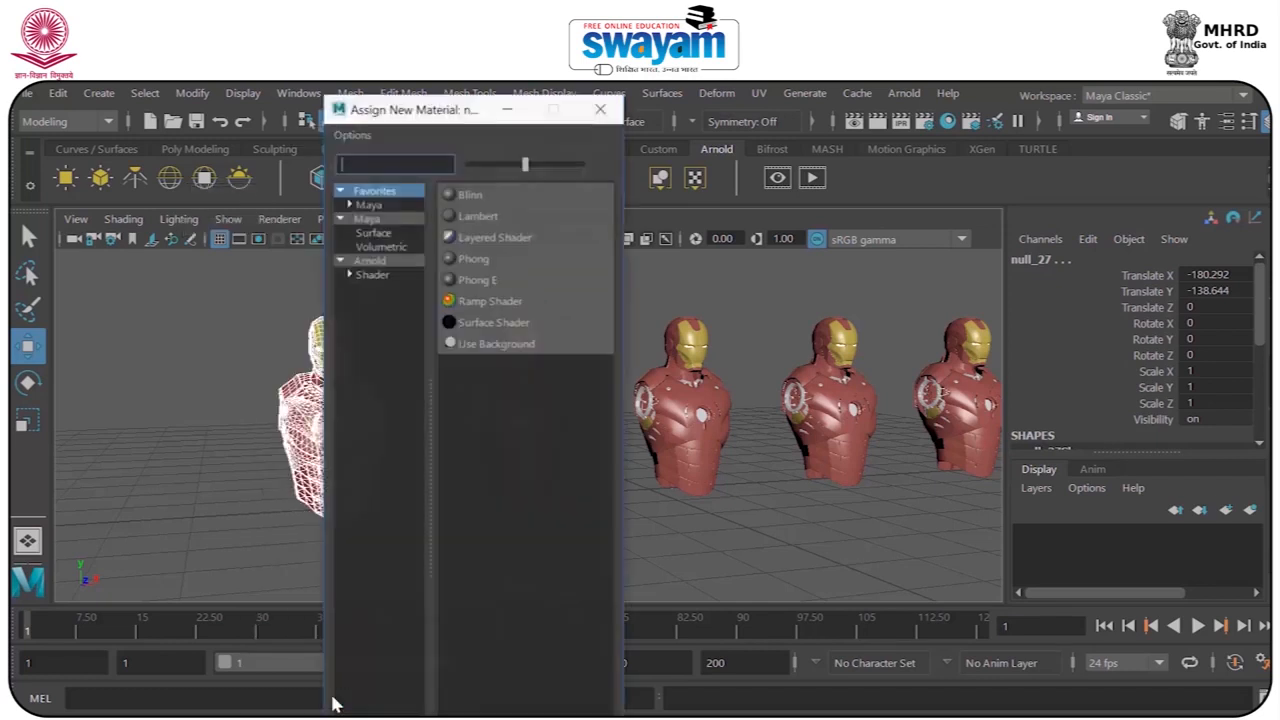
pyautogui.moveTo(423, 114); pyautogui.dragTo(686, 125)
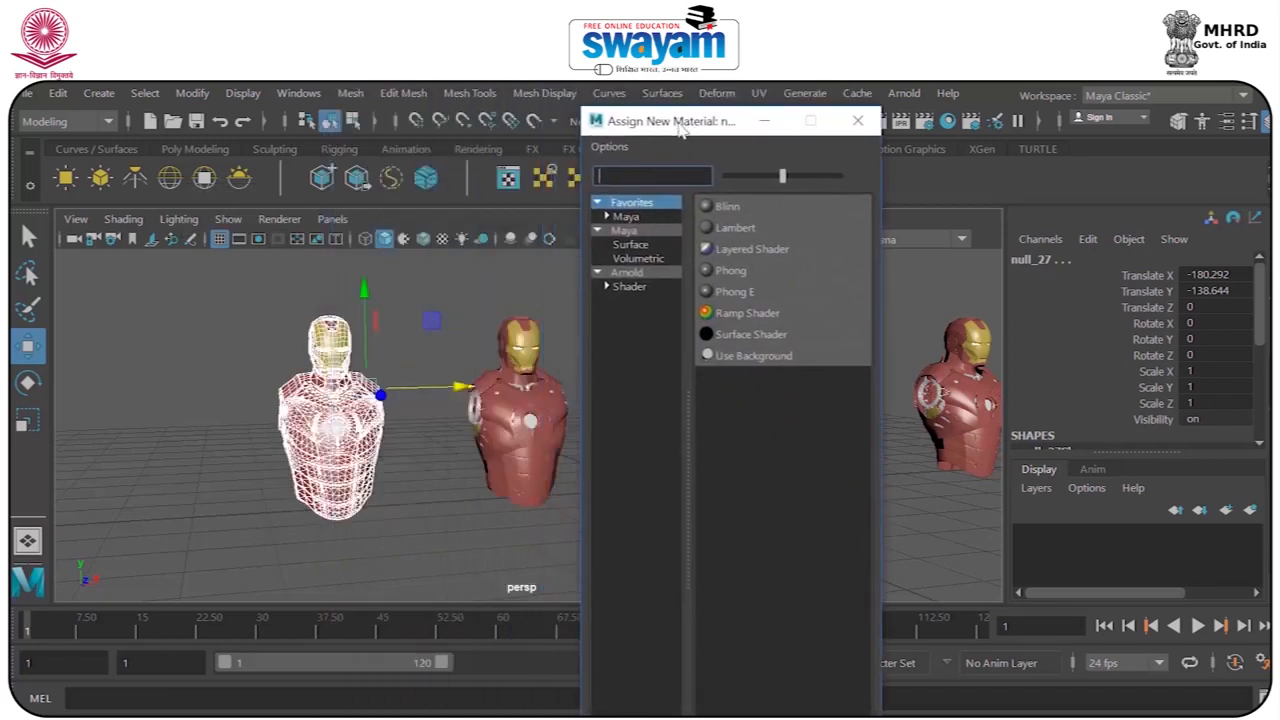
# Compare the materials listed under the Arnold, Maya, Maya Surface and Favorites categories.
pyautogui.click(604, 284)
pyautogui.click(599, 273)
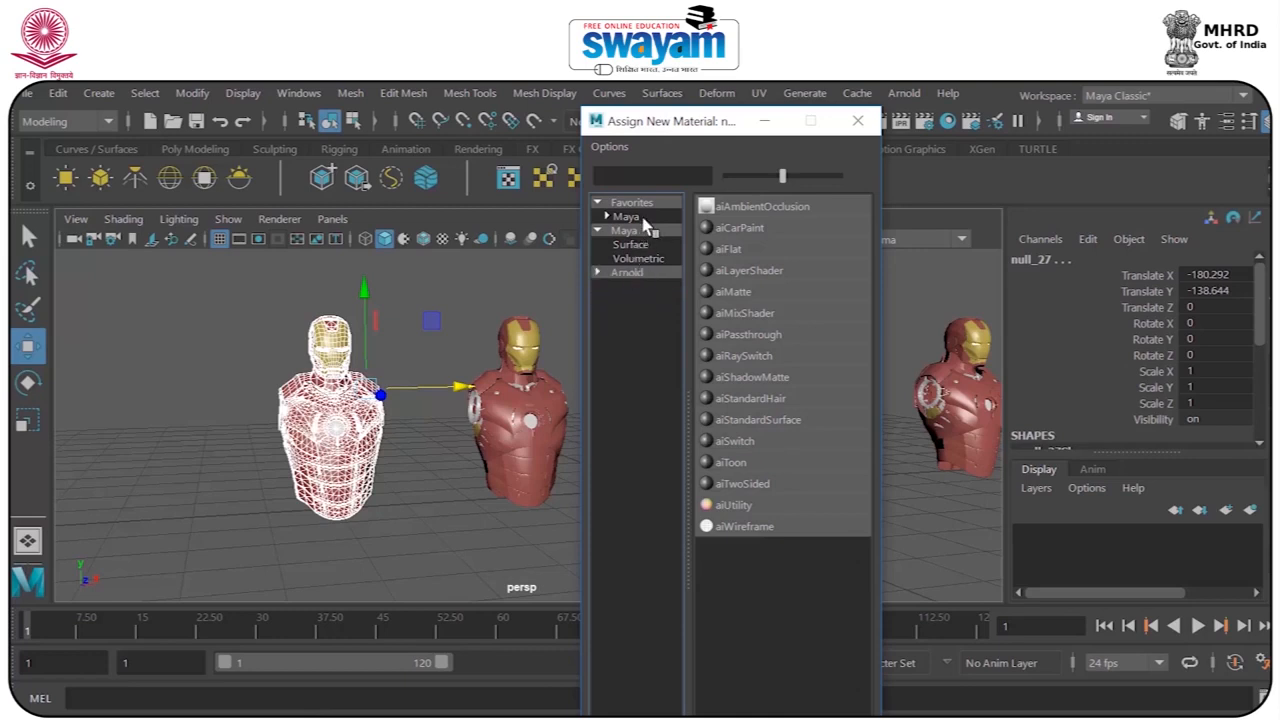
pyautogui.click(637, 231)
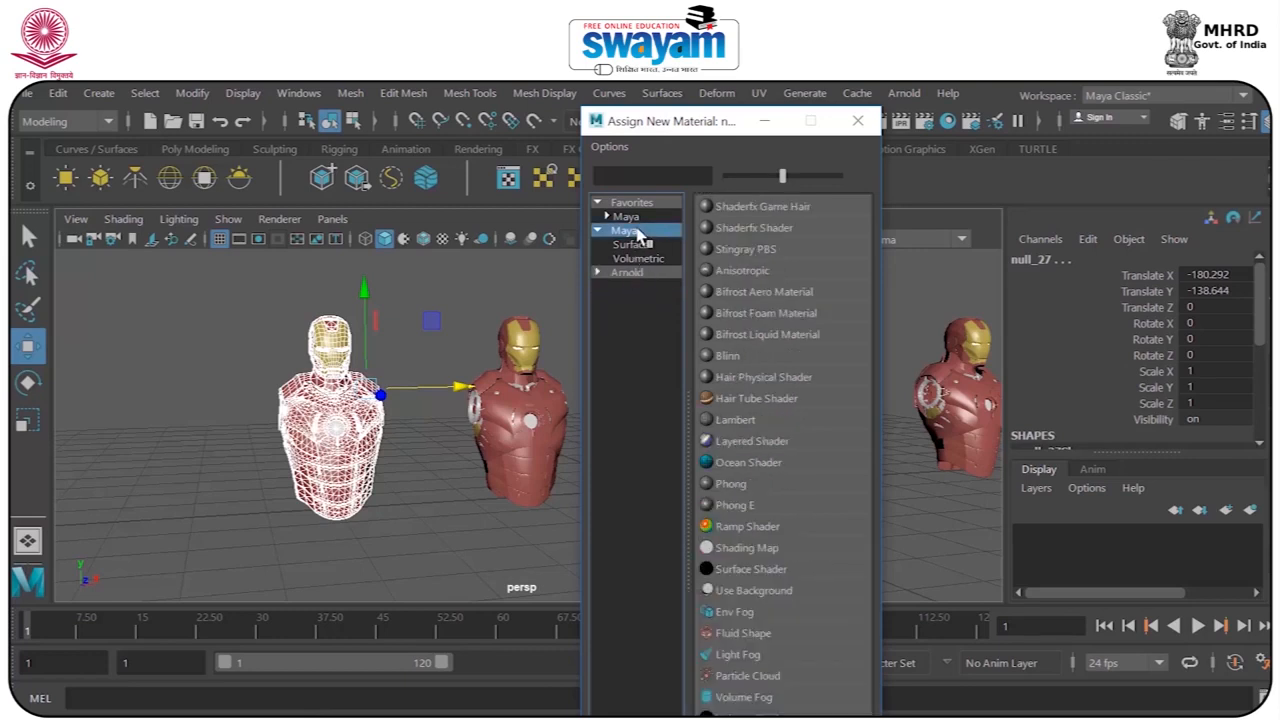
pyautogui.click(630, 245)
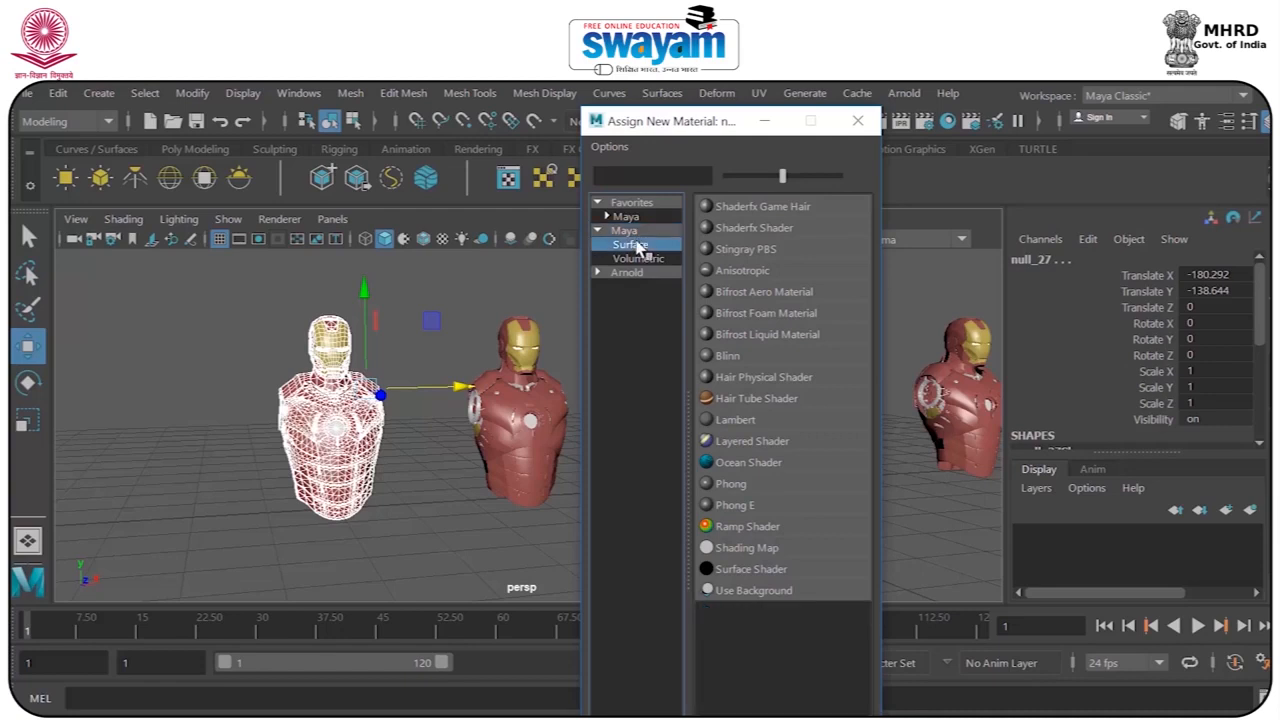
pyautogui.click(630, 217)
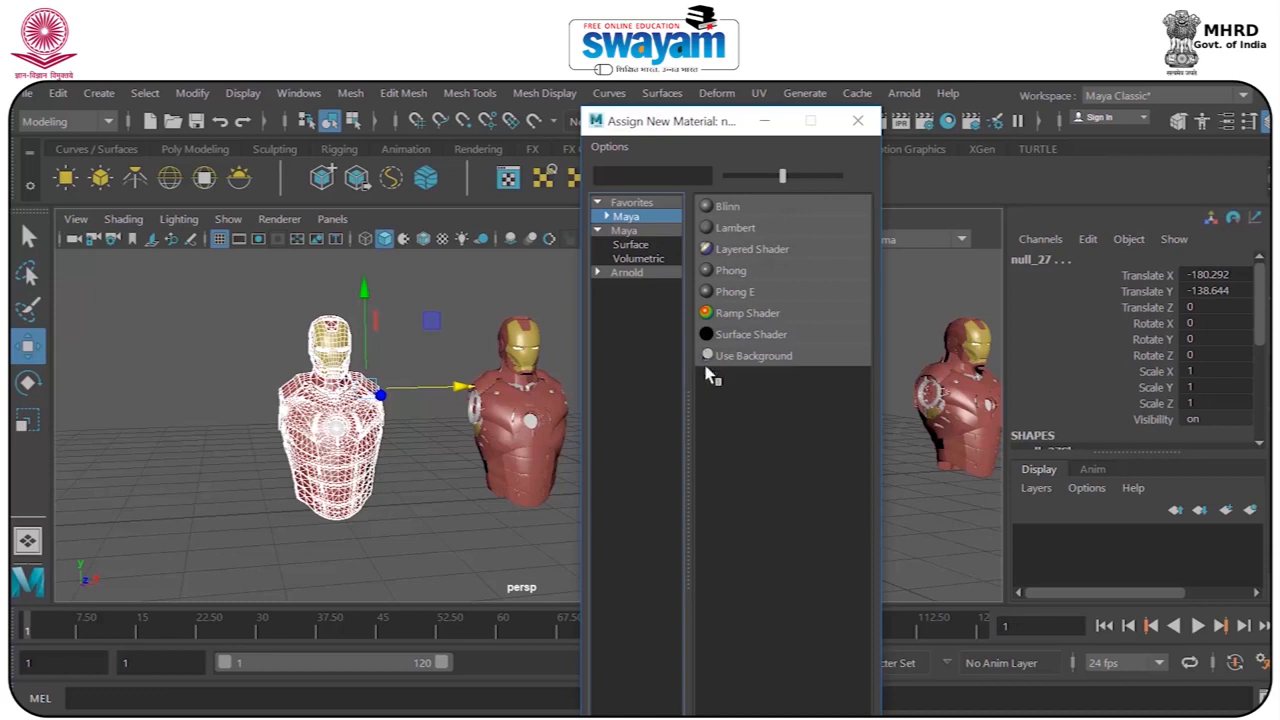
pyautogui.click(630, 230)
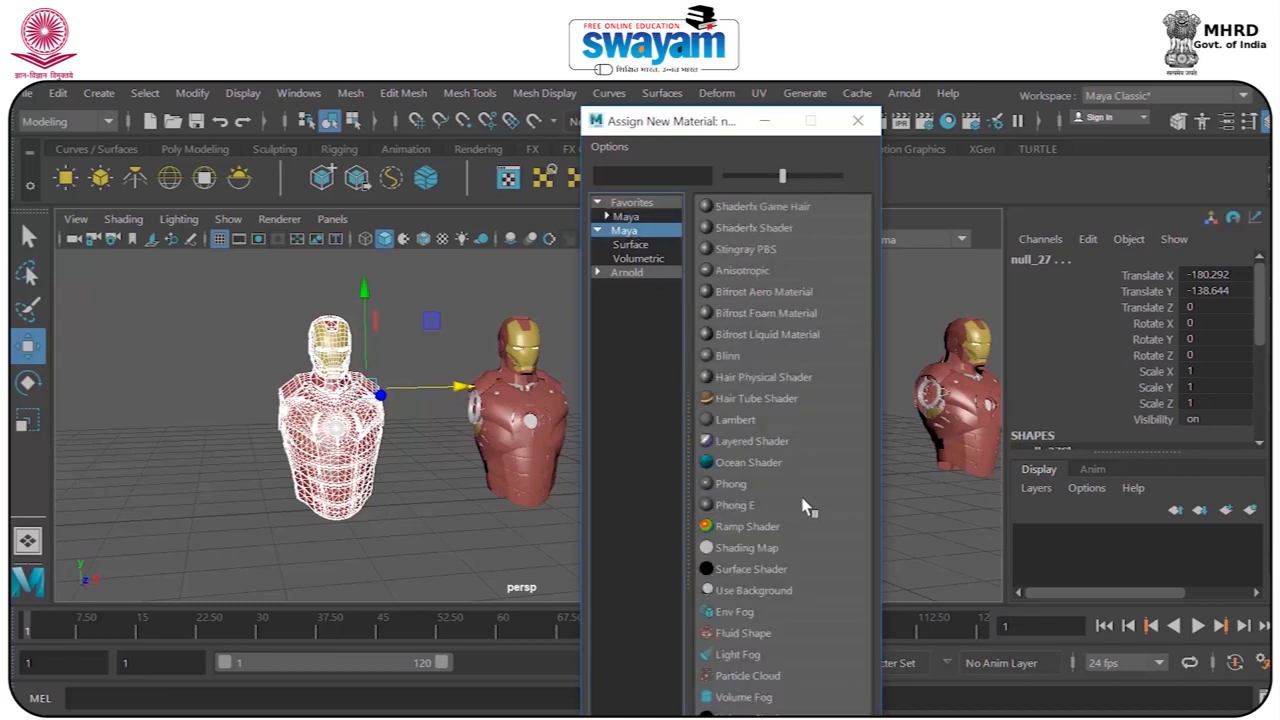
pyautogui.click(626, 217)
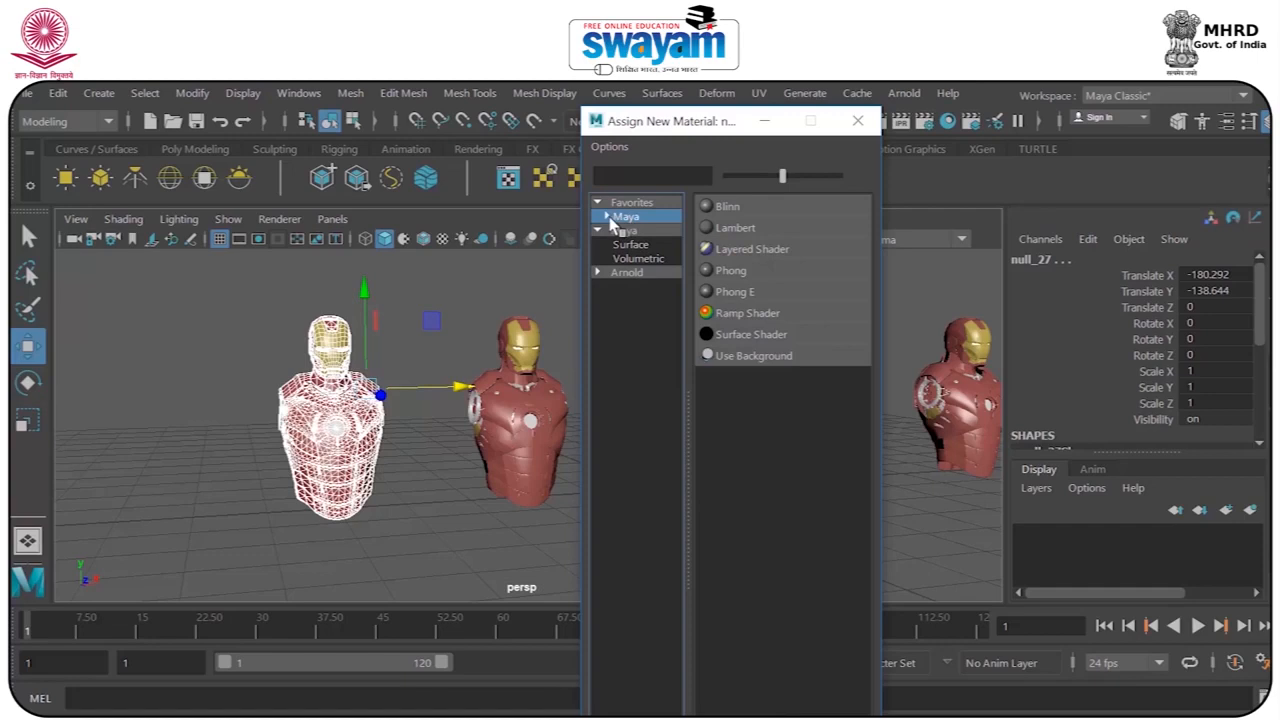
pyautogui.click(607, 216)
pyautogui.click(645, 232)
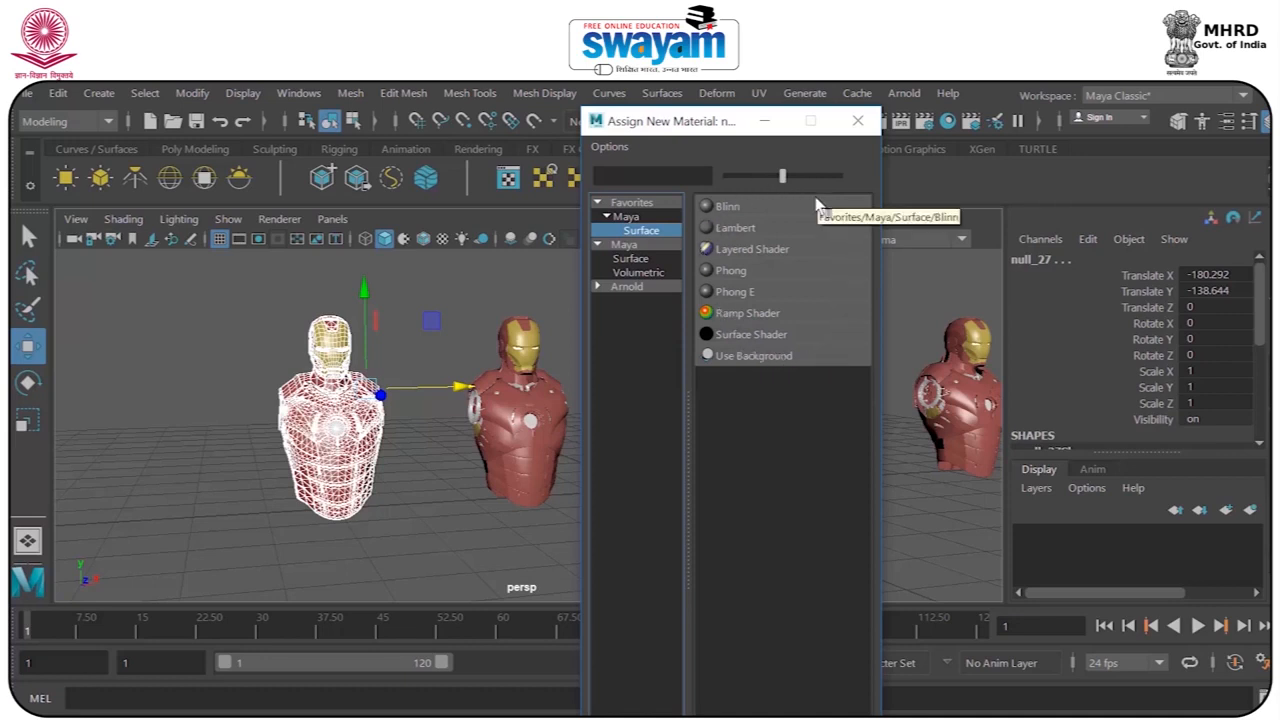
pyautogui.moveTo(731, 127); pyautogui.dragTo(773, 137)
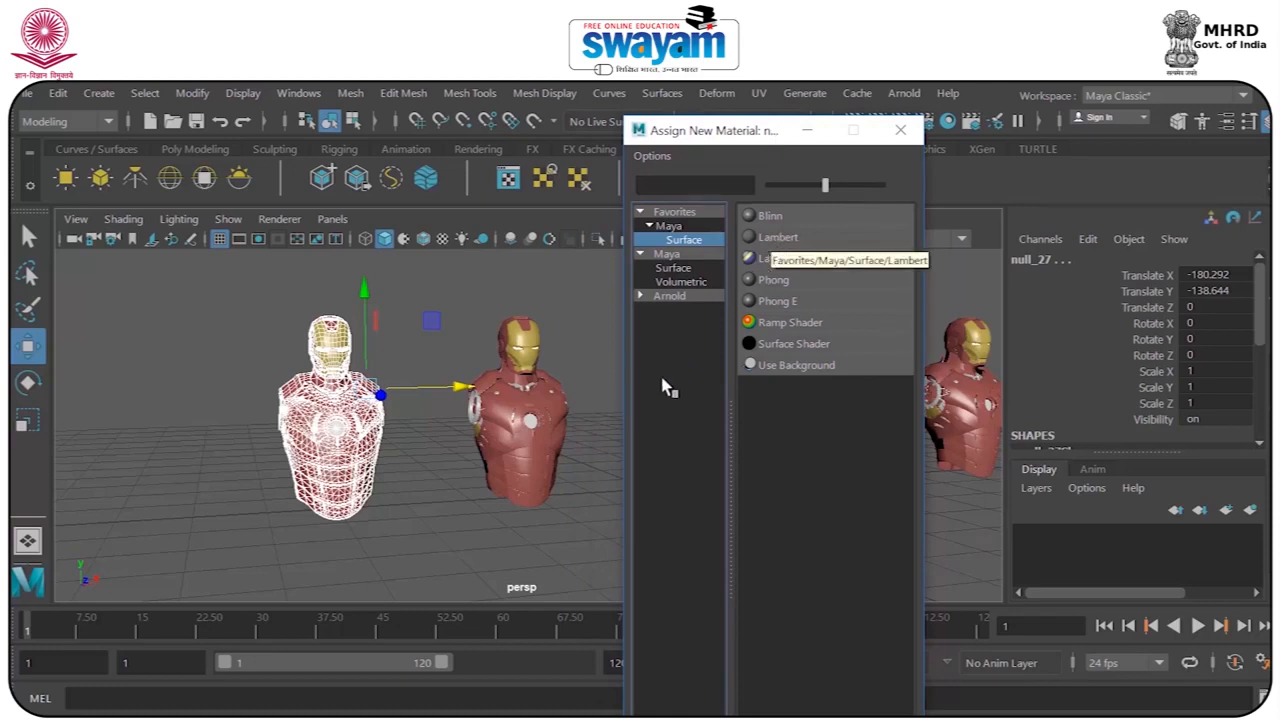
pyautogui.click(806, 133)
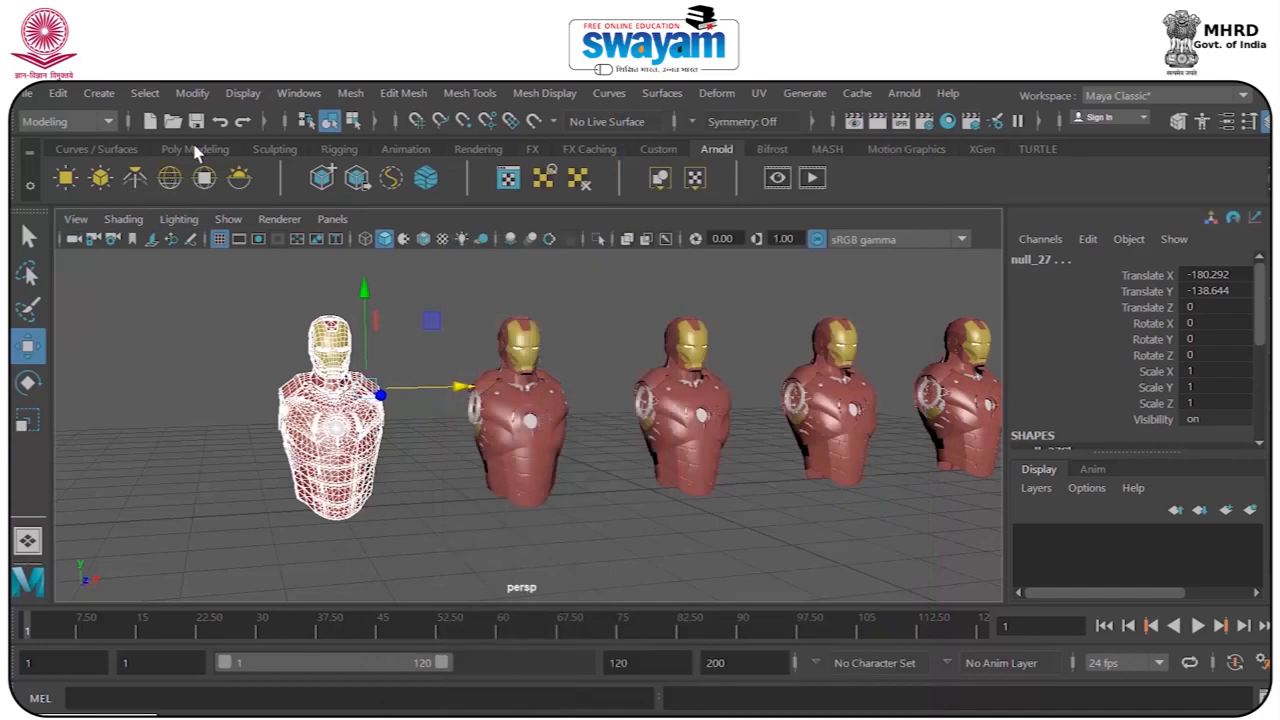
# Create a polygon sphere and move it about 3.9 units along Z in front of the busts.
pyautogui.click(196, 150)
pyautogui.click(70, 181)
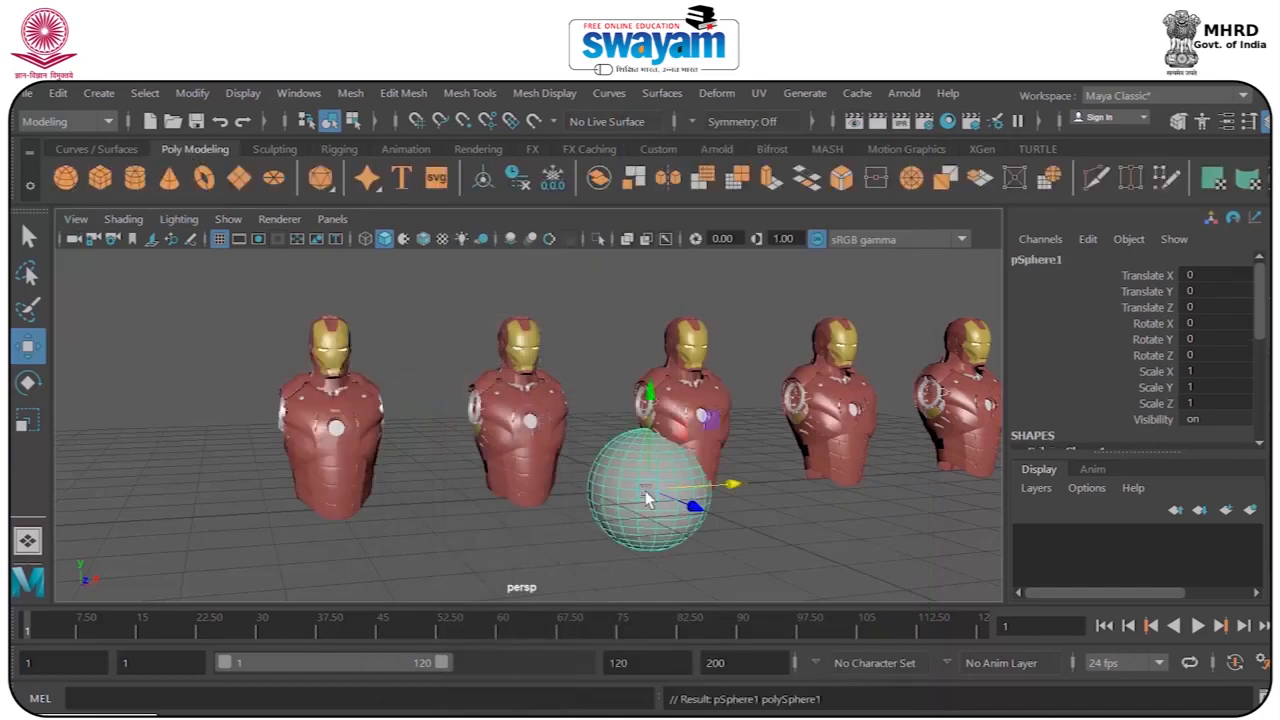
pyautogui.moveTo(692, 510); pyautogui.dragTo(744, 530)
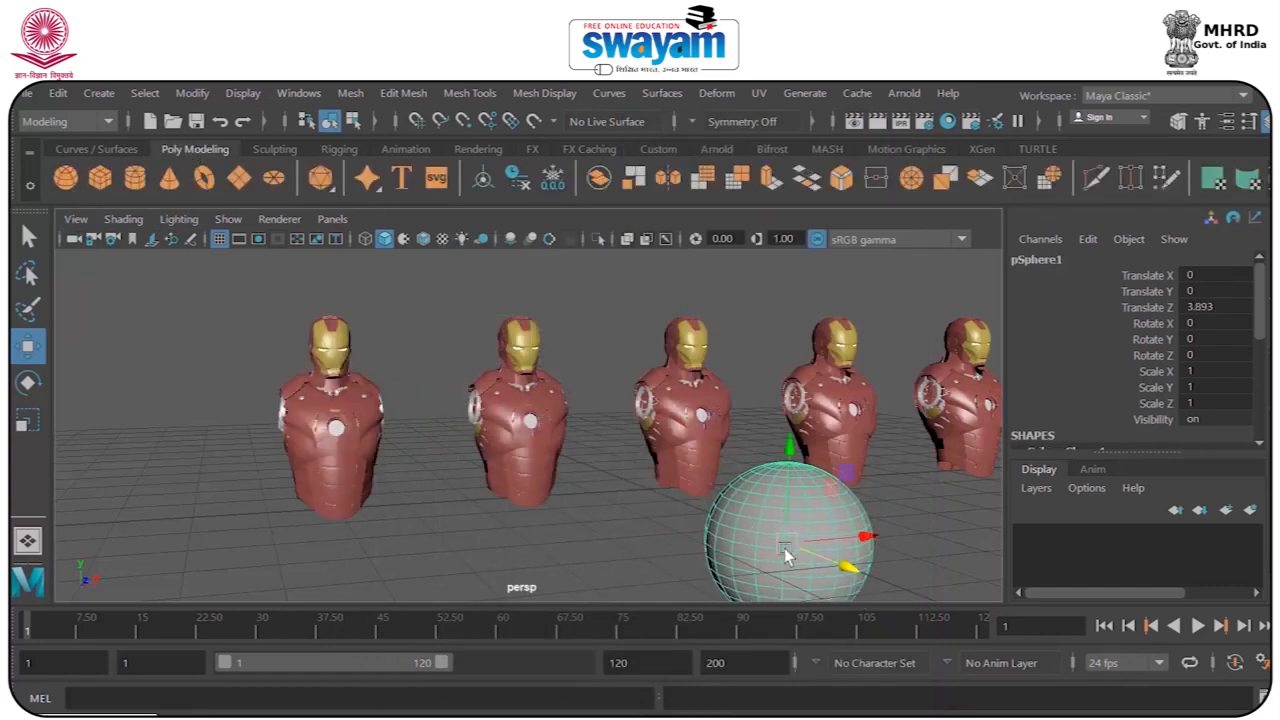
# Inspect the attributes of the sphere's default lambert1 material and delete the sphere.
pyautogui.hotkey('ctrl', 'a')
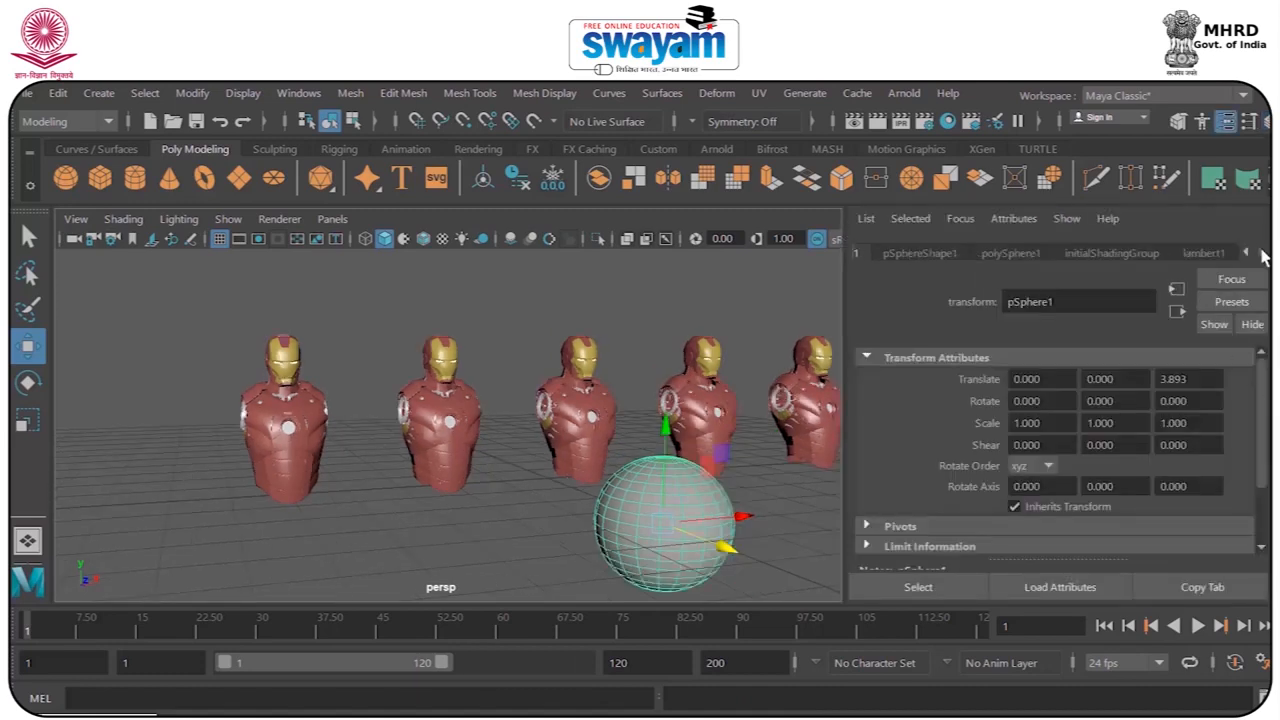
pyautogui.click(1203, 255)
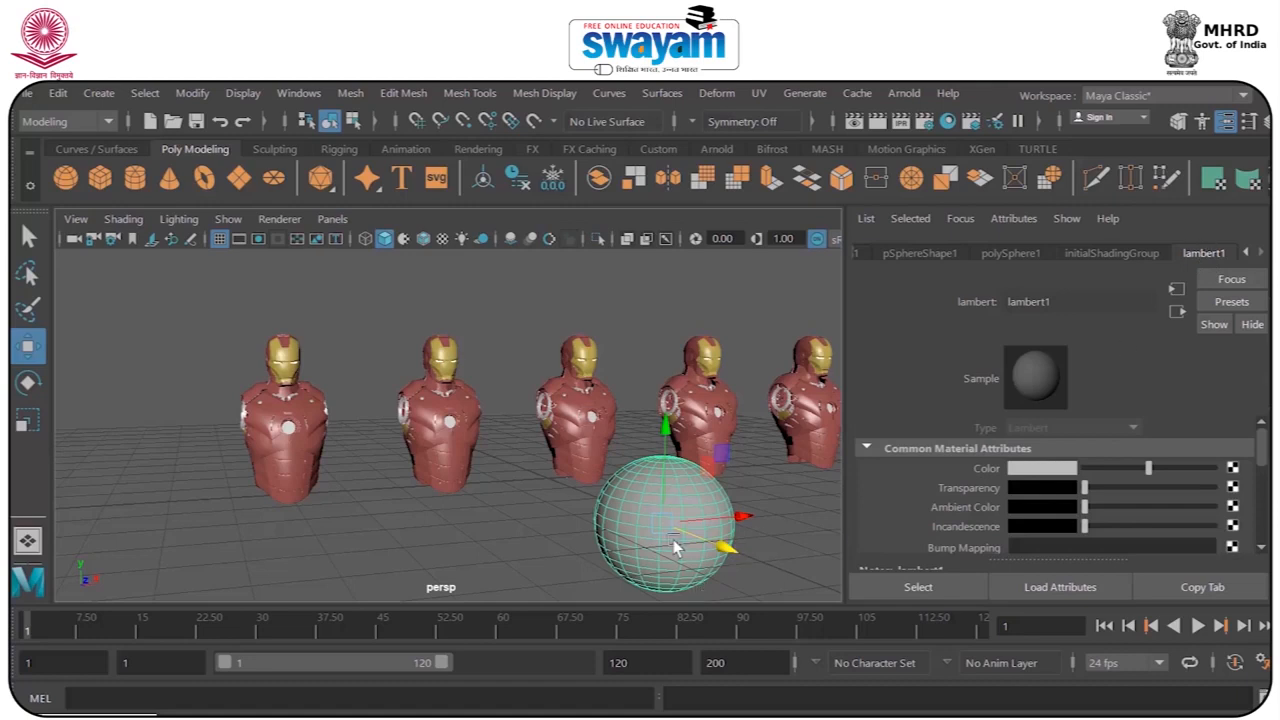
pyautogui.press('Delete')
# Assign a new Maya Blinn material to all parts of the first bust and view it unselected from the side.
pyautogui.moveTo(198, 305); pyautogui.dragTo(368, 566)
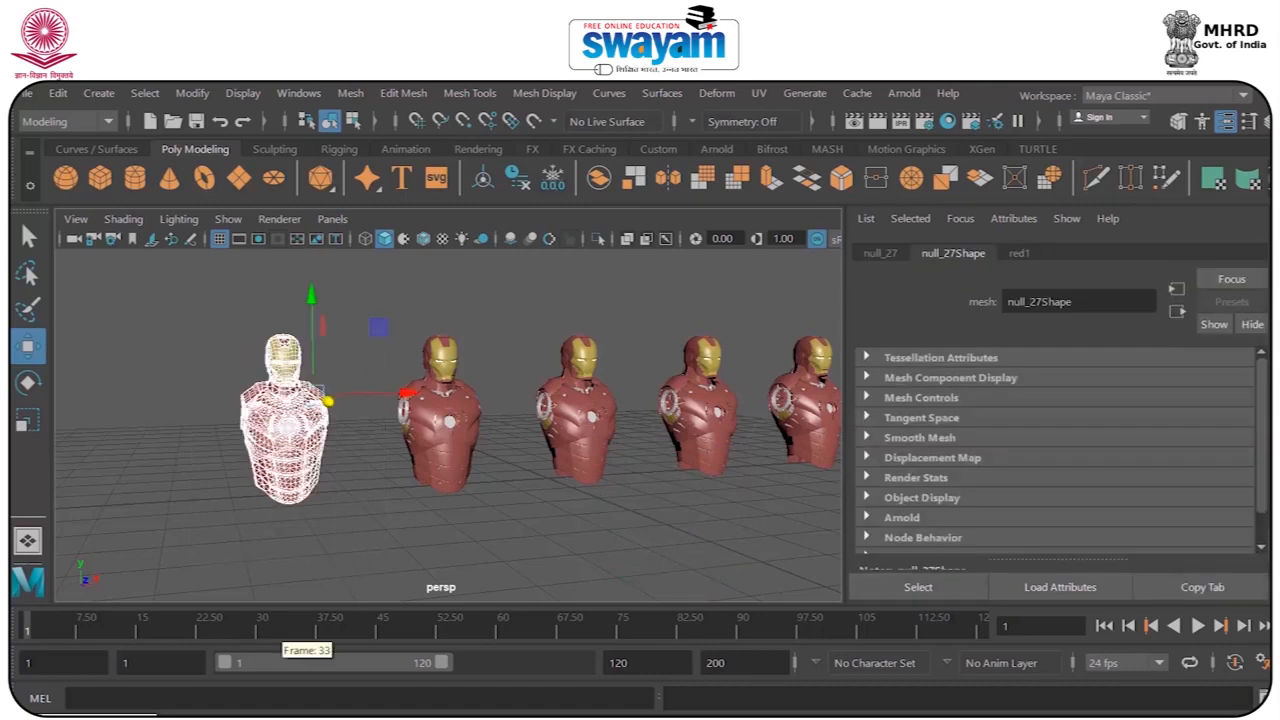
pyautogui.doubleClick(96, 715)
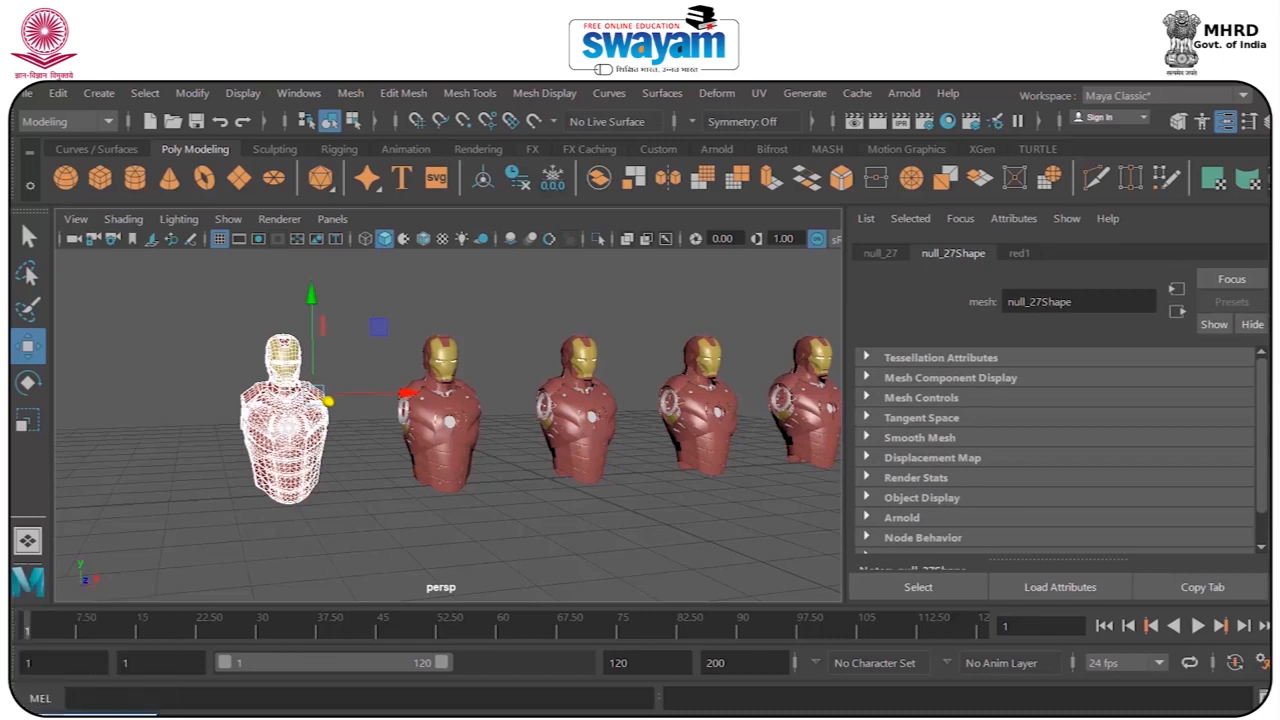
pyautogui.click(667, 226)
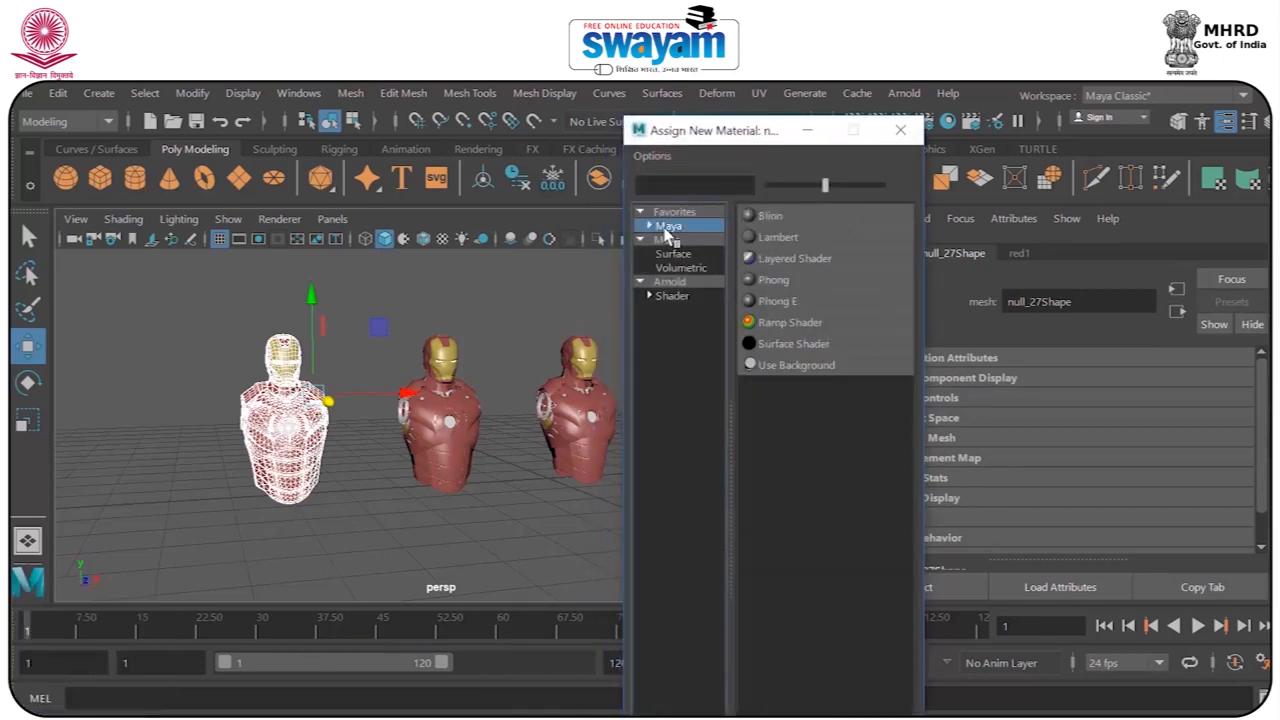
pyautogui.moveTo(750, 132); pyautogui.dragTo(860, 127)
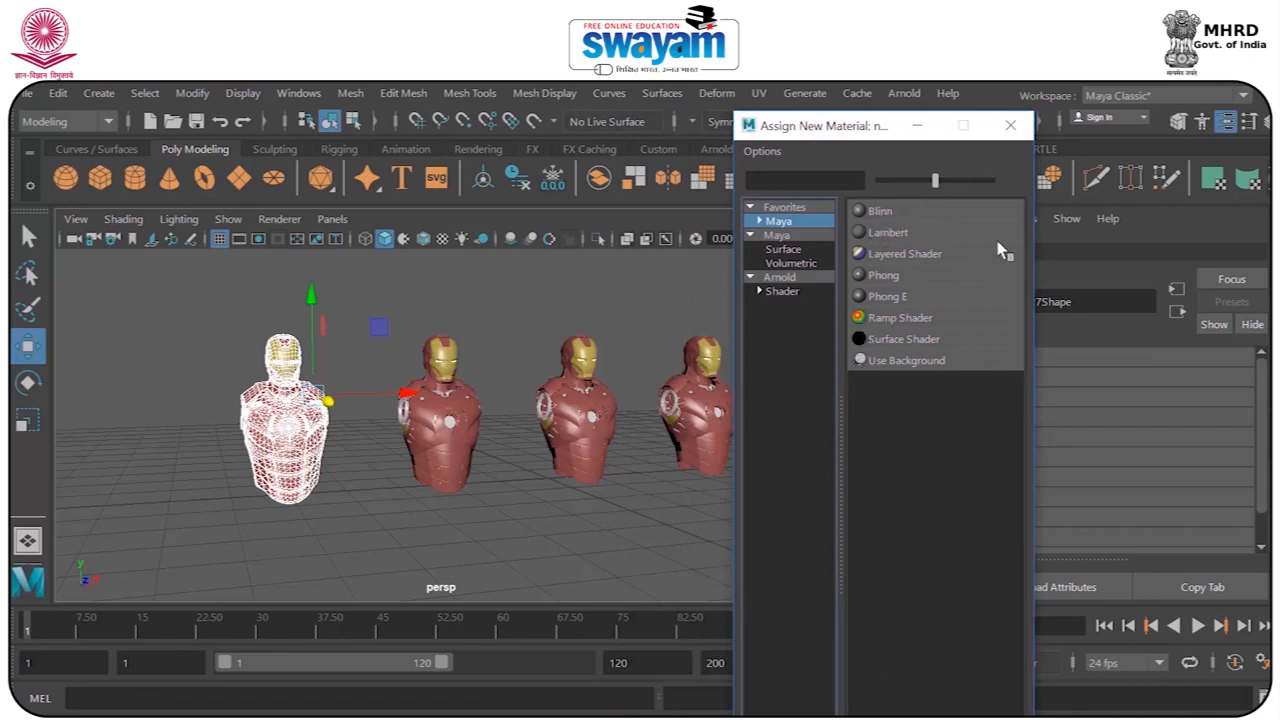
pyautogui.click(880, 213)
pyautogui.scroll(3, 252, 420)
pyautogui.keyDown('alt'); pyautogui.moveTo(250, 413); pyautogui.dragTo(287, 414); pyautogui.keyUp('alt')
pyautogui.keyDown('alt'); pyautogui.moveTo(287, 414); pyautogui.dragTo(355, 424, button='middle'); pyautogui.keyUp('alt')
pyautogui.click(424, 317)
pyautogui.moveTo(390, 398)
pyautogui.keyDown('alt'); pyautogui.mouseDown()
pyautogui.moveTo(329, 420)
pyautogui.moveTo(391, 409)
pyautogui.moveTo(370, 392)
pyautogui.mouseUp(); pyautogui.keyUp('alt')
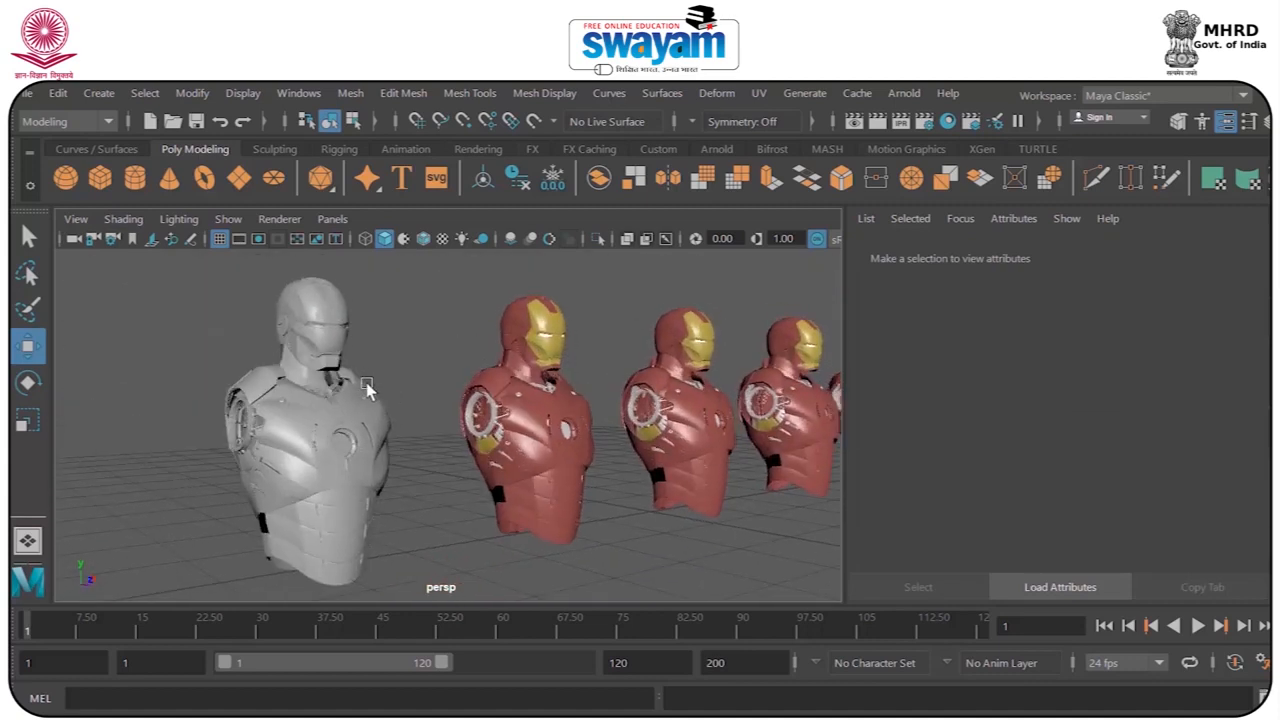
# Display the busts with texture maps, compare with the scene-lit display, and return to textured shading.
pyautogui.press('6')
pyautogui.moveTo(418, 404)
pyautogui.keyDown('alt'); pyautogui.mouseDown()
pyautogui.moveTo(400, 400)
pyautogui.moveTo(440, 404)
pyautogui.moveTo(429, 400)
pyautogui.mouseUp(); pyautogui.keyUp('alt')
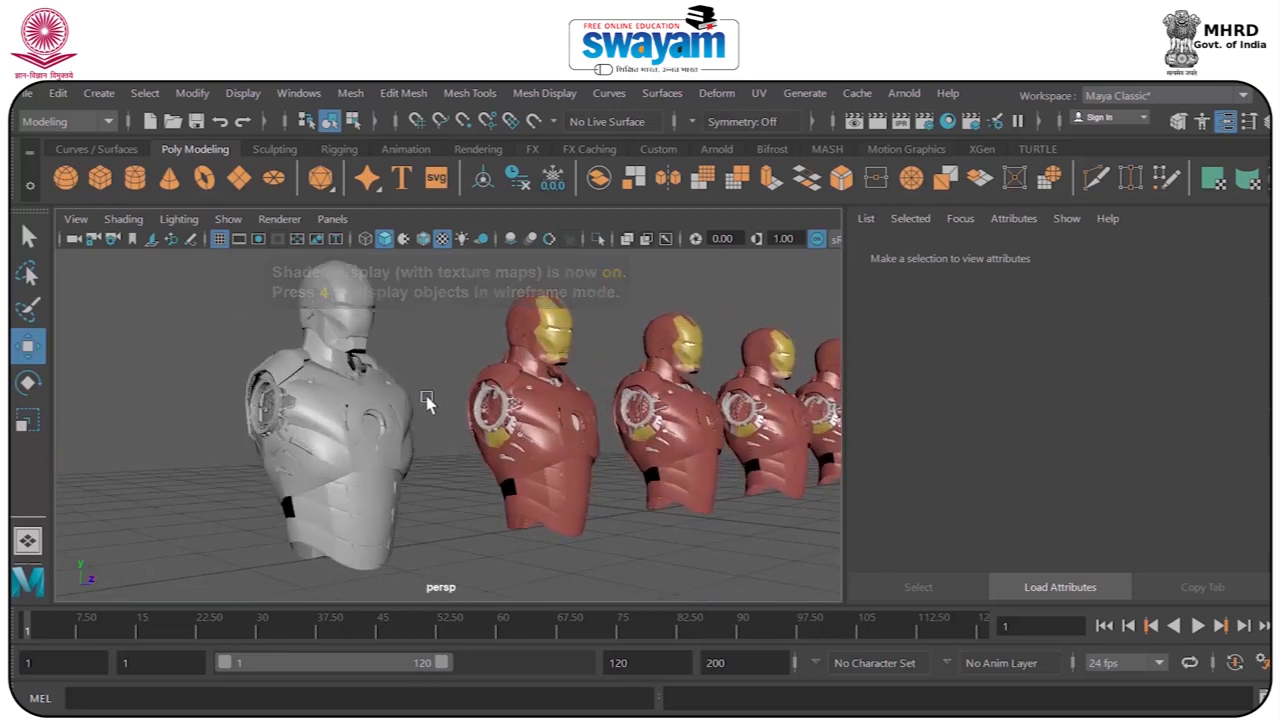
pyautogui.scroll(-5, 440, 360)
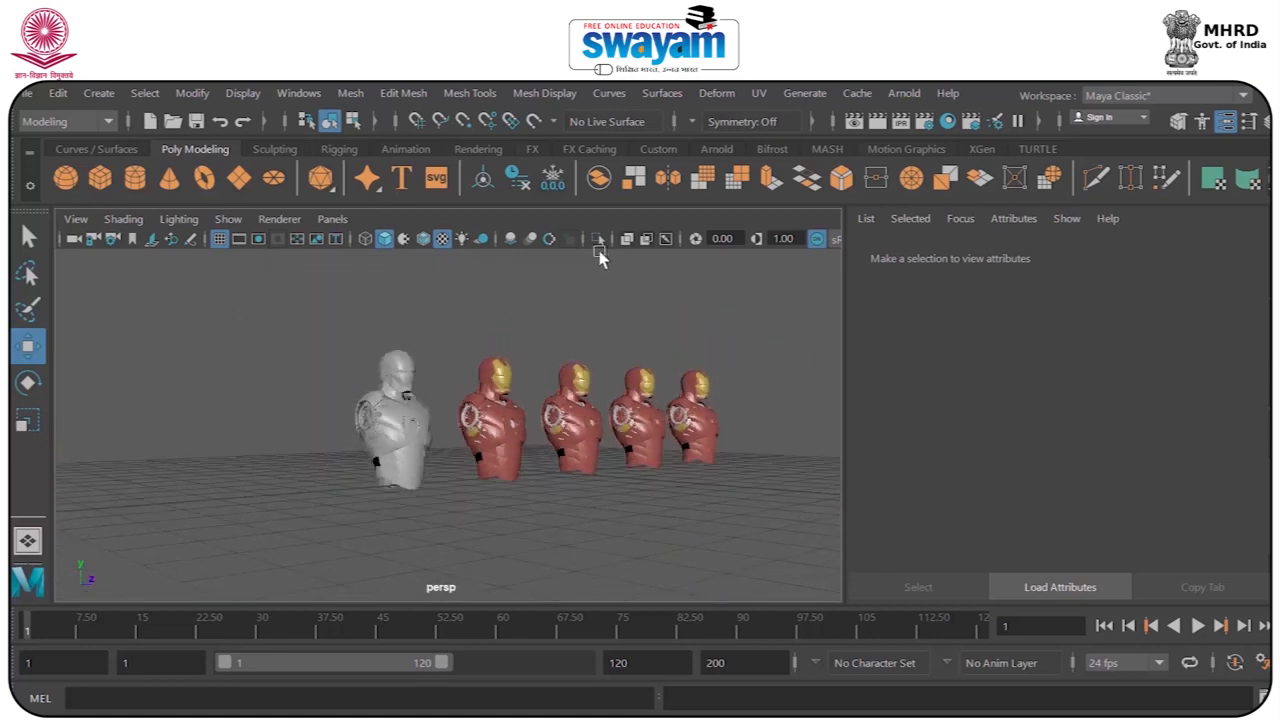
pyautogui.press('7')
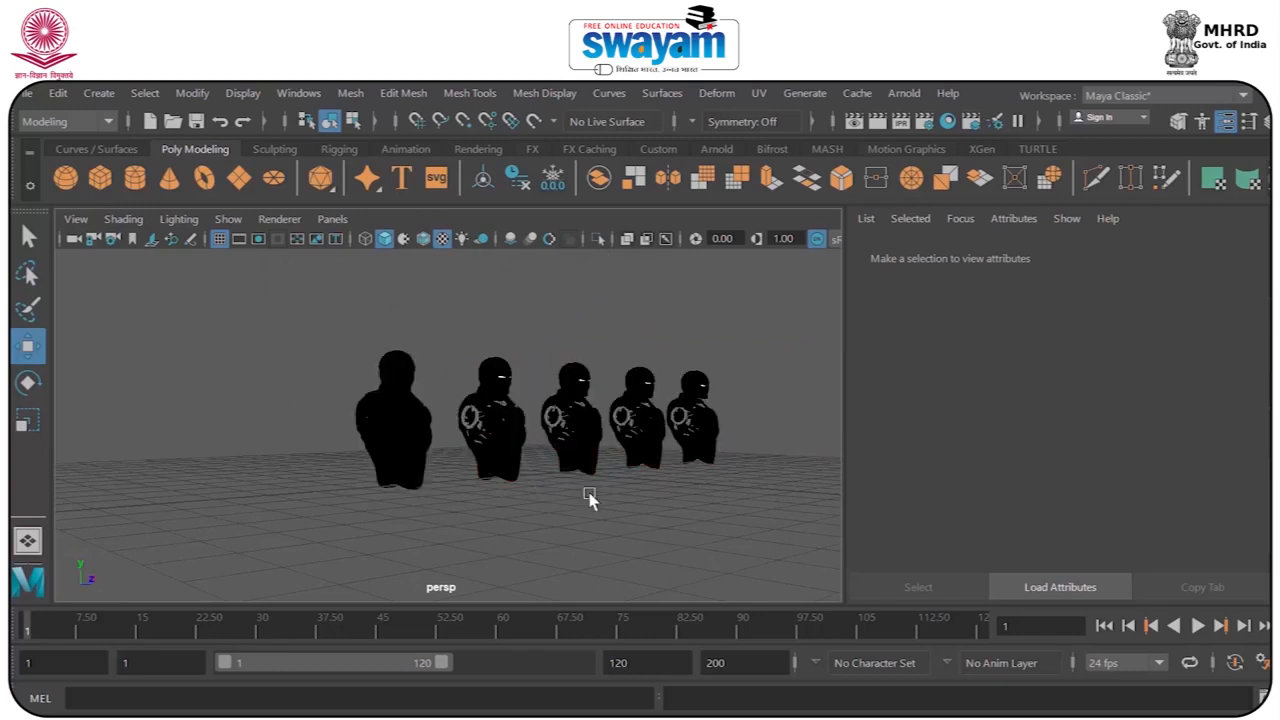
pyautogui.keyDown('alt'); pyautogui.moveTo(534, 366); pyautogui.dragTo(460, 370); pyautogui.keyUp('alt')
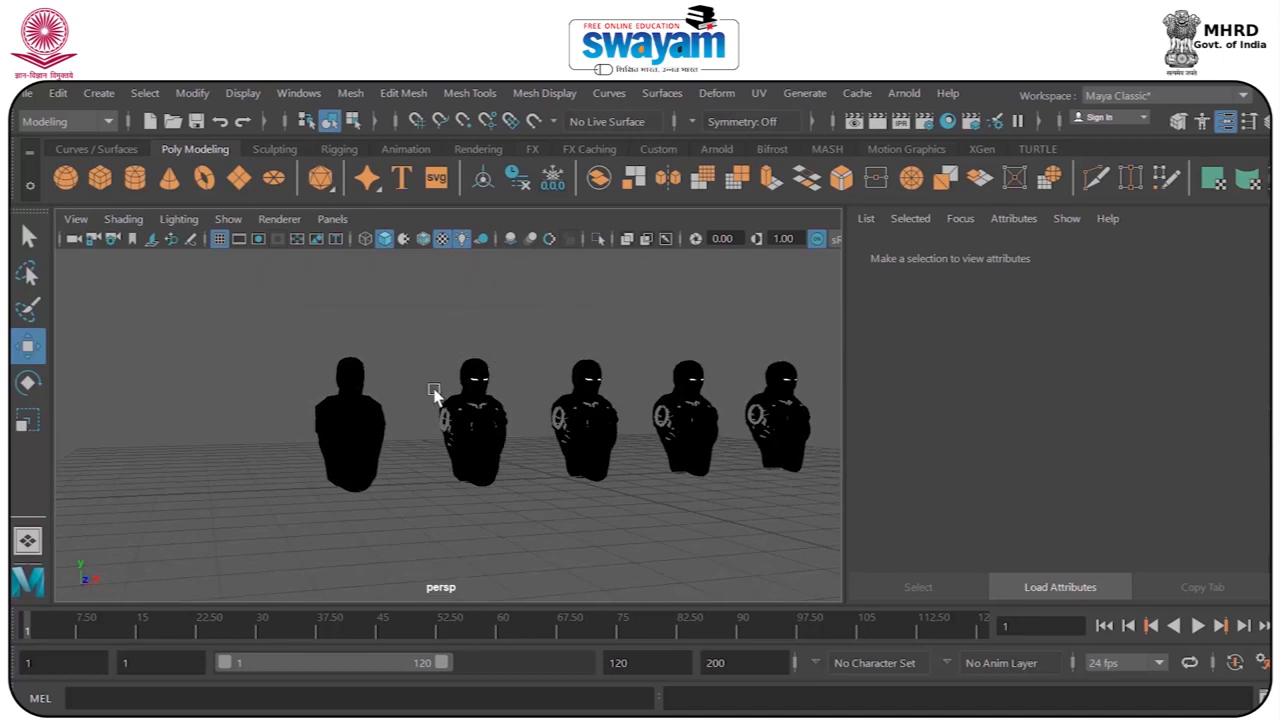
pyautogui.press('6')
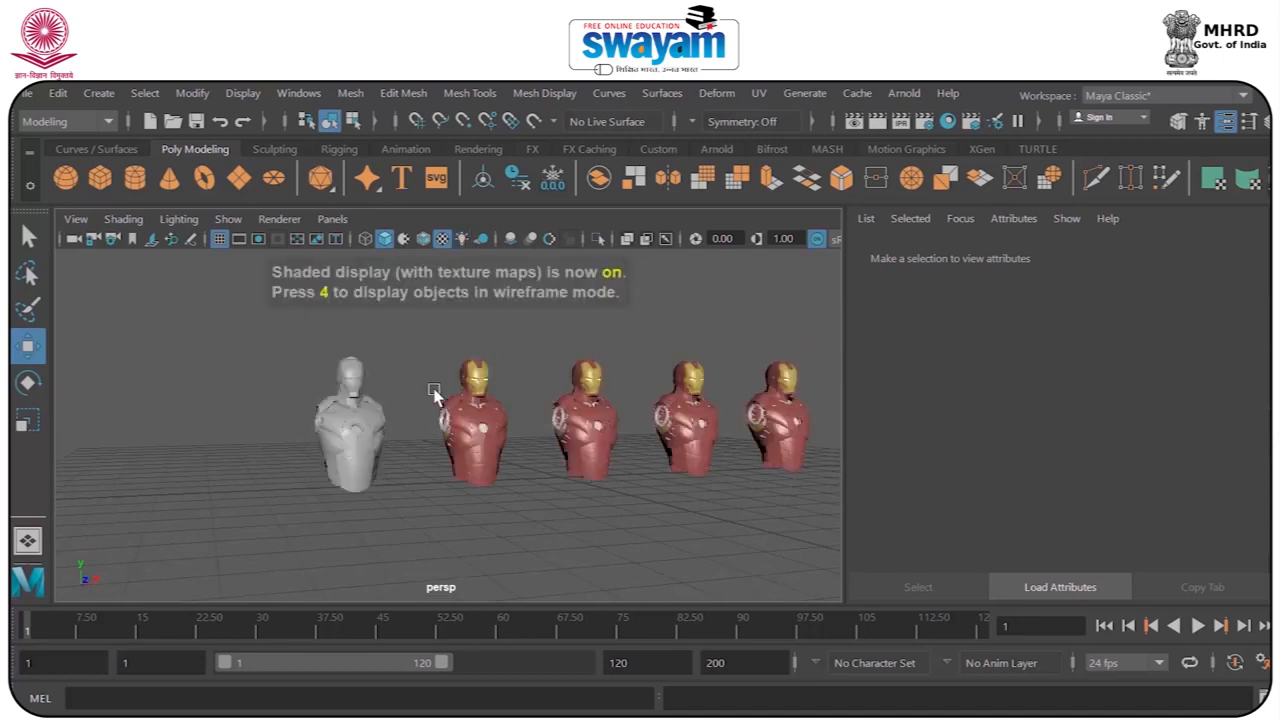
# Review the common material attributes of the first bust's Blinn material and render the framed bust in its default color.
pyautogui.scroll(2, 314, 349)
pyautogui.moveTo(214, 337); pyautogui.dragTo(403, 560)
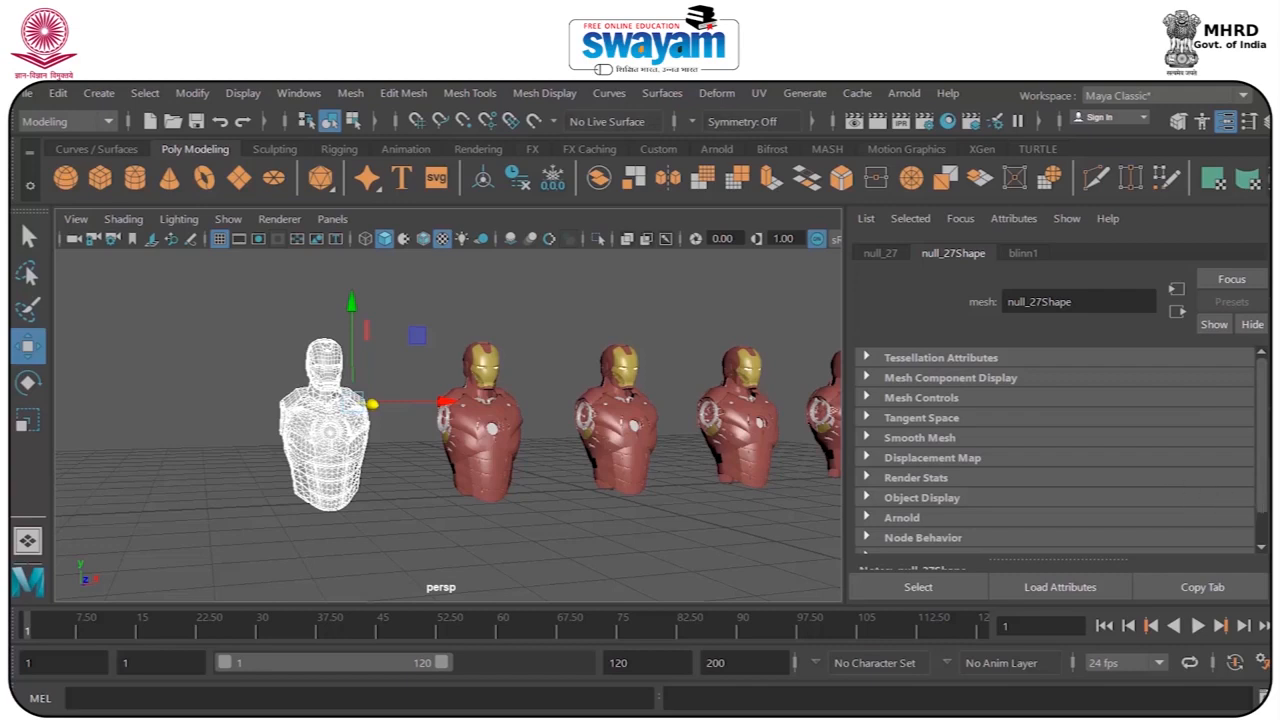
pyautogui.click(1024, 255)
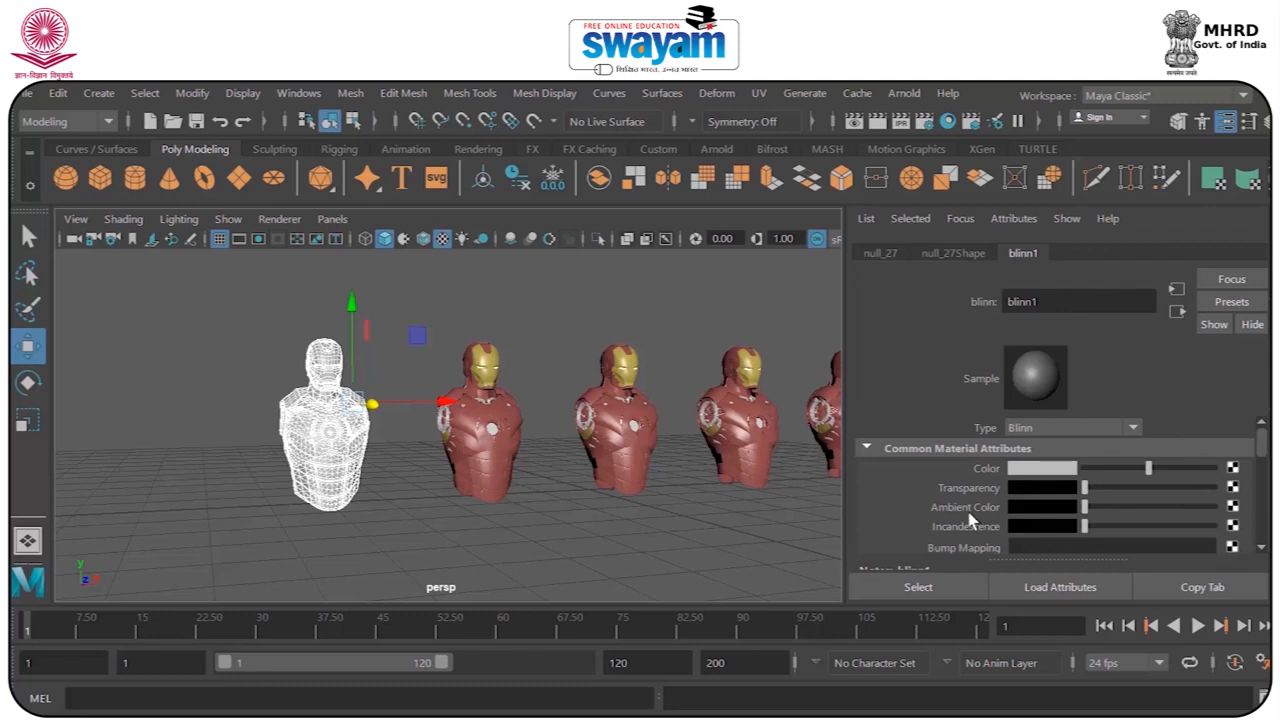
pyautogui.moveTo(1262, 437); pyautogui.dragTo(1261, 459)
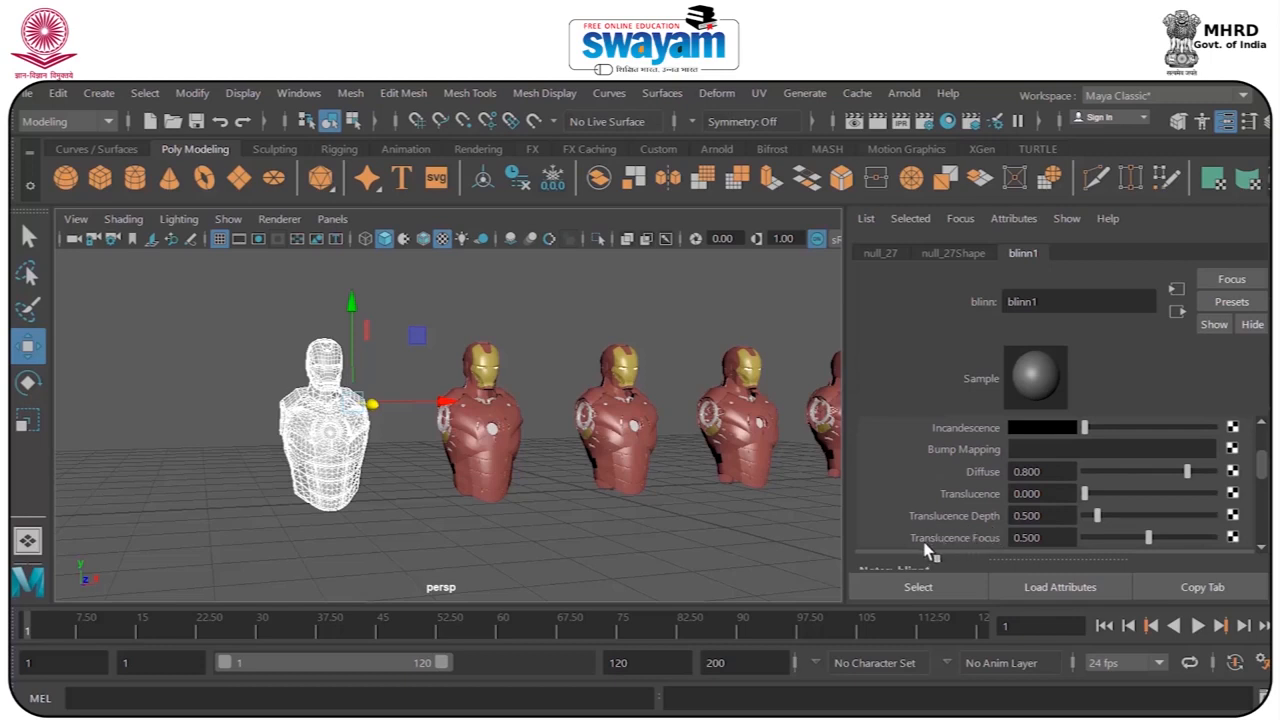
pyautogui.moveTo(1261, 463)
pyautogui.mouseDown()
pyautogui.moveTo(1258, 529)
pyautogui.moveTo(1261, 395)
pyautogui.mouseUp()
pyautogui.press('f')
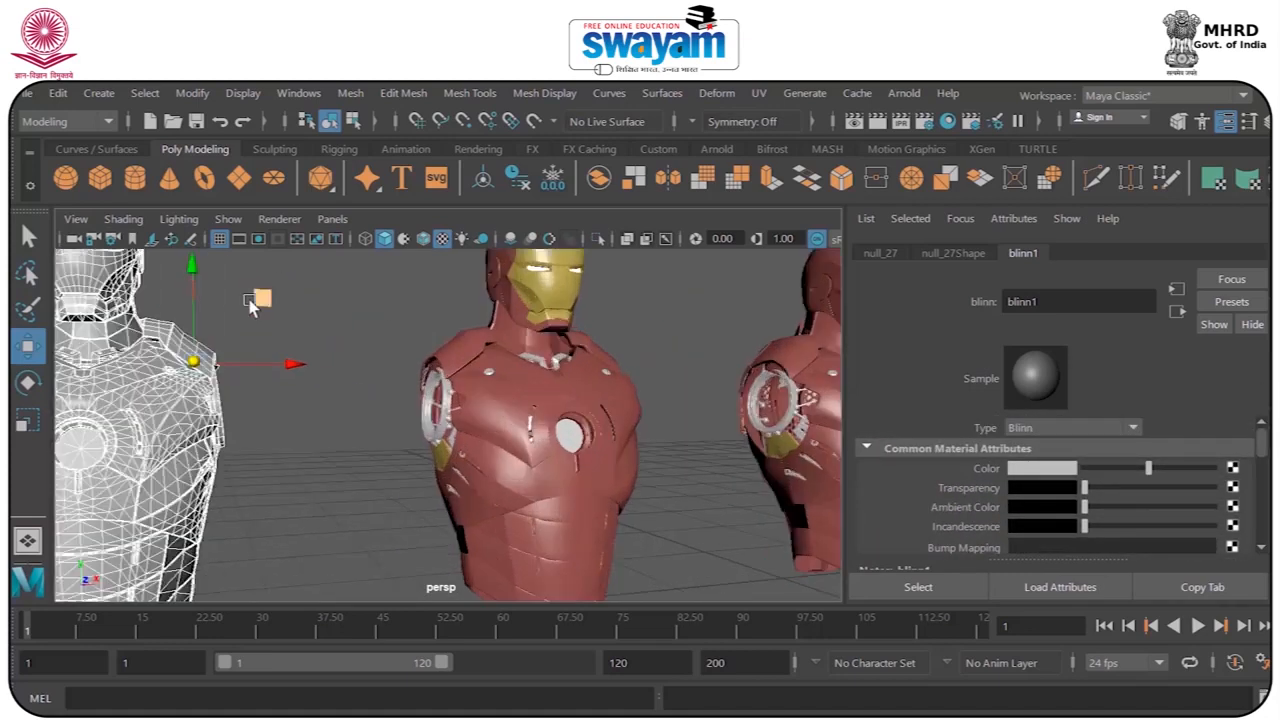
pyautogui.click(877, 121)
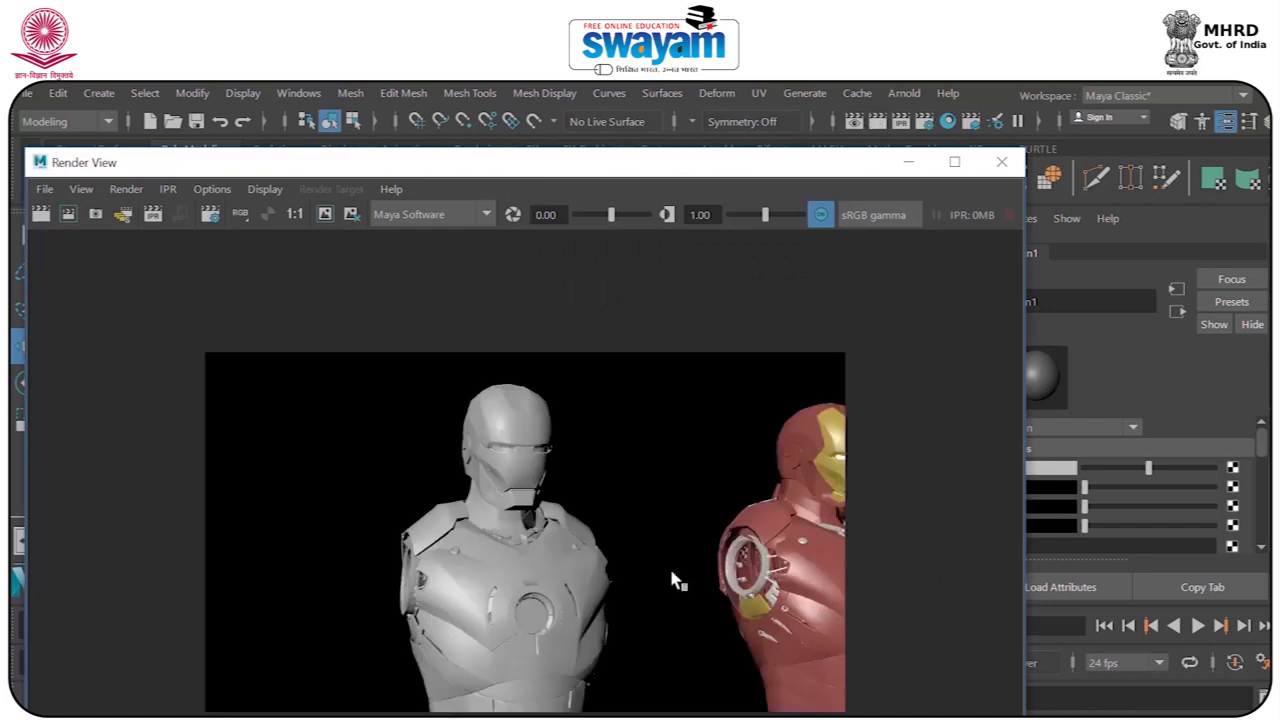
pyautogui.click(1002, 162)
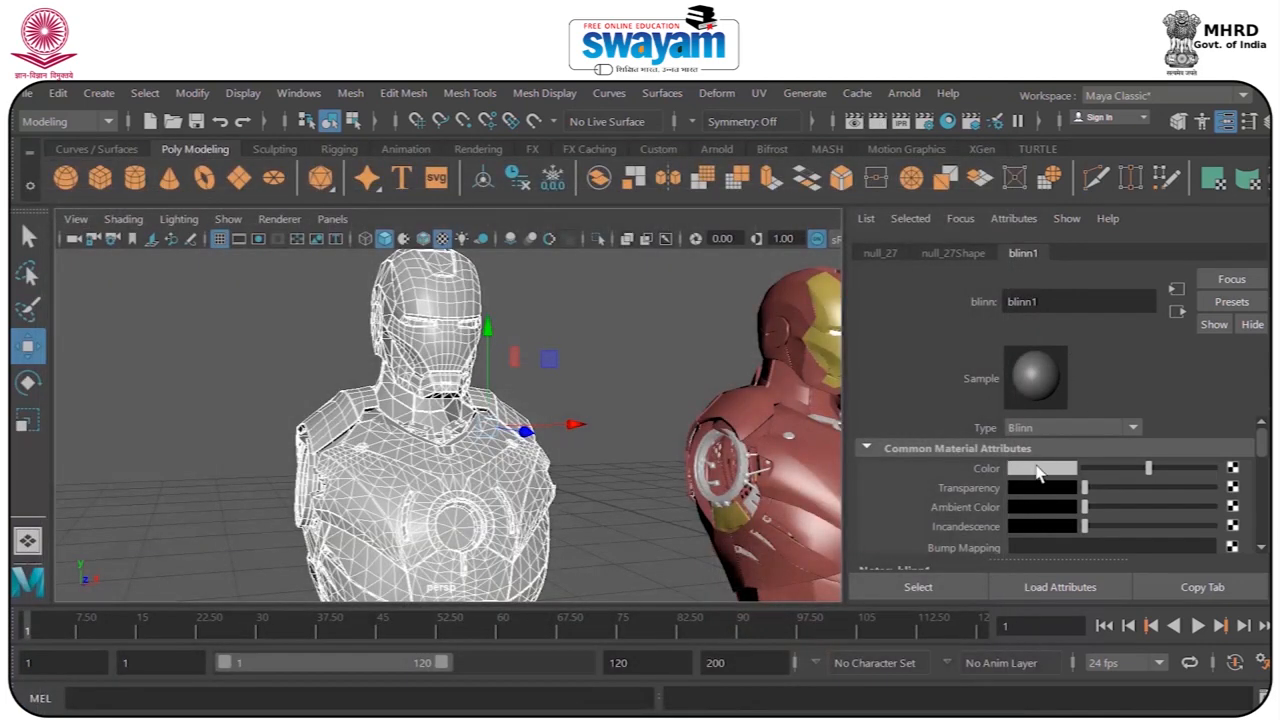
# Set the Blinn material's color to blue with hue 241.935, saturation 0.780 and value 0.500.
pyautogui.click(1037, 467)
pyautogui.moveTo(1071, 518); pyautogui.dragTo(1075, 519)
pyautogui.moveTo(1082, 543); pyautogui.dragTo(1089, 543)
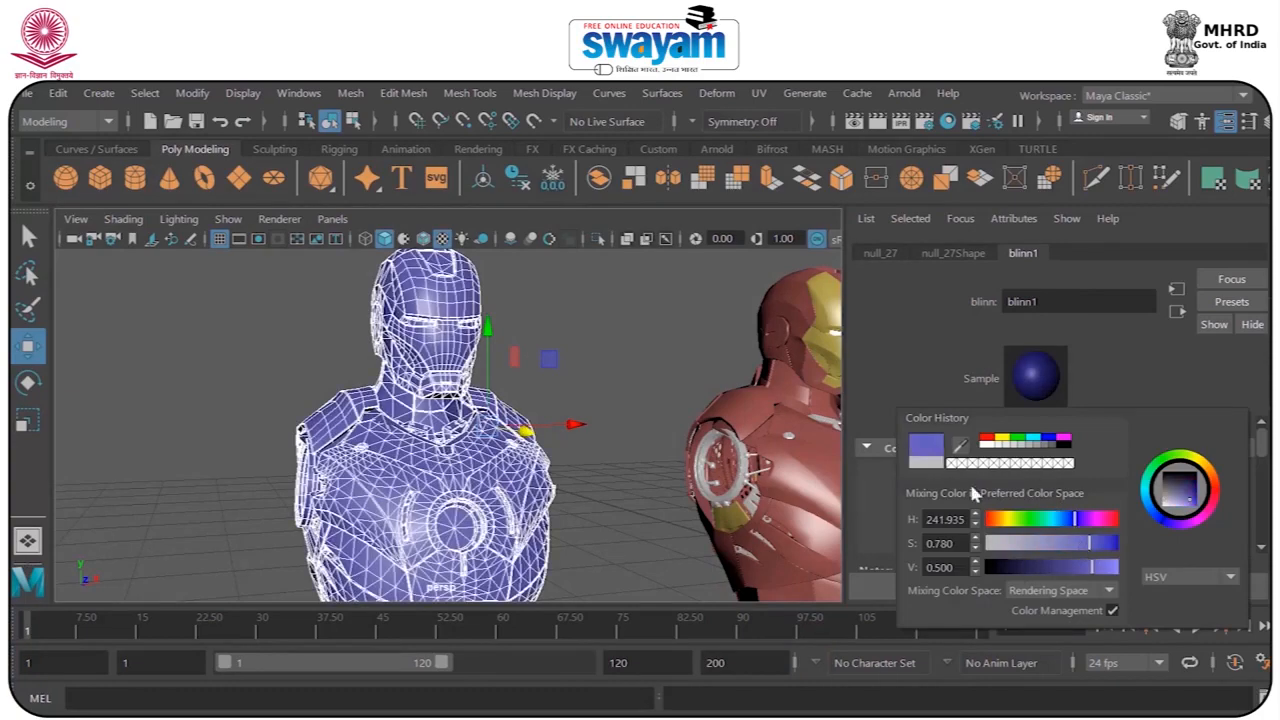
# Raise the Blinn material's transparency to light grey and check the first bust in a test render.
pyautogui.moveTo(1086, 487); pyautogui.dragTo(1154, 490)
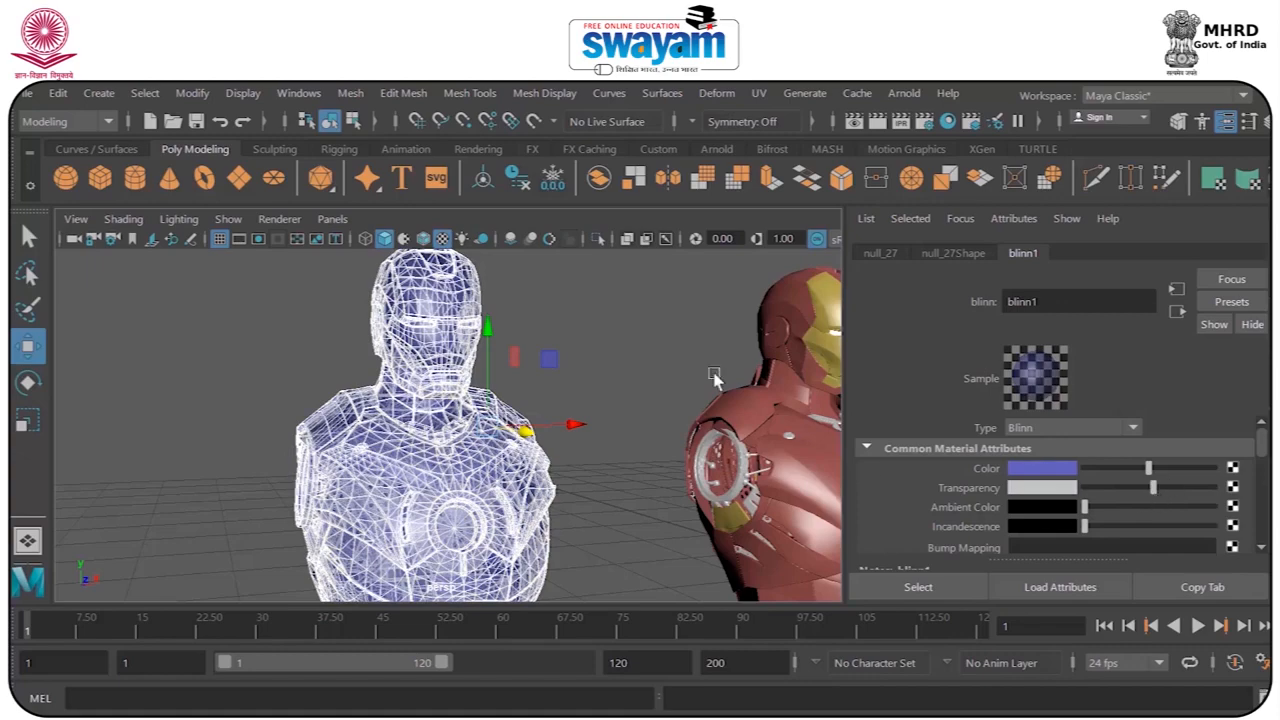
pyautogui.click(877, 121)
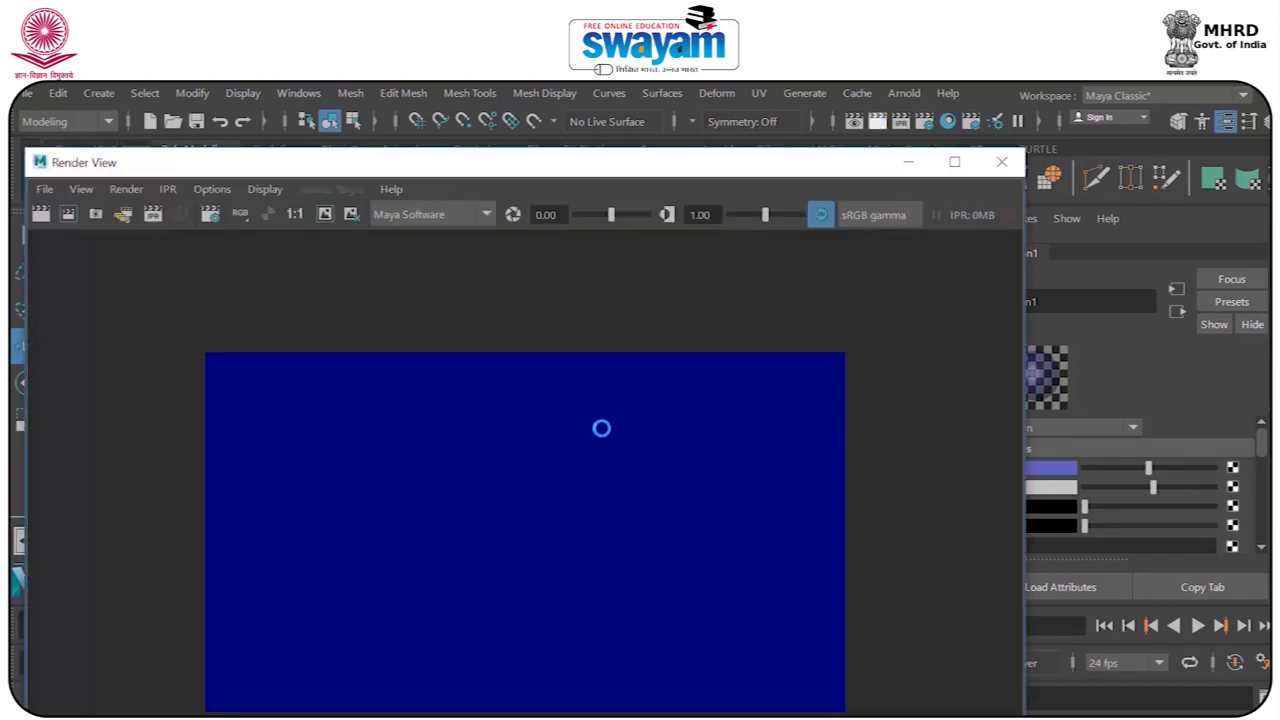
pyautogui.click(1003, 164)
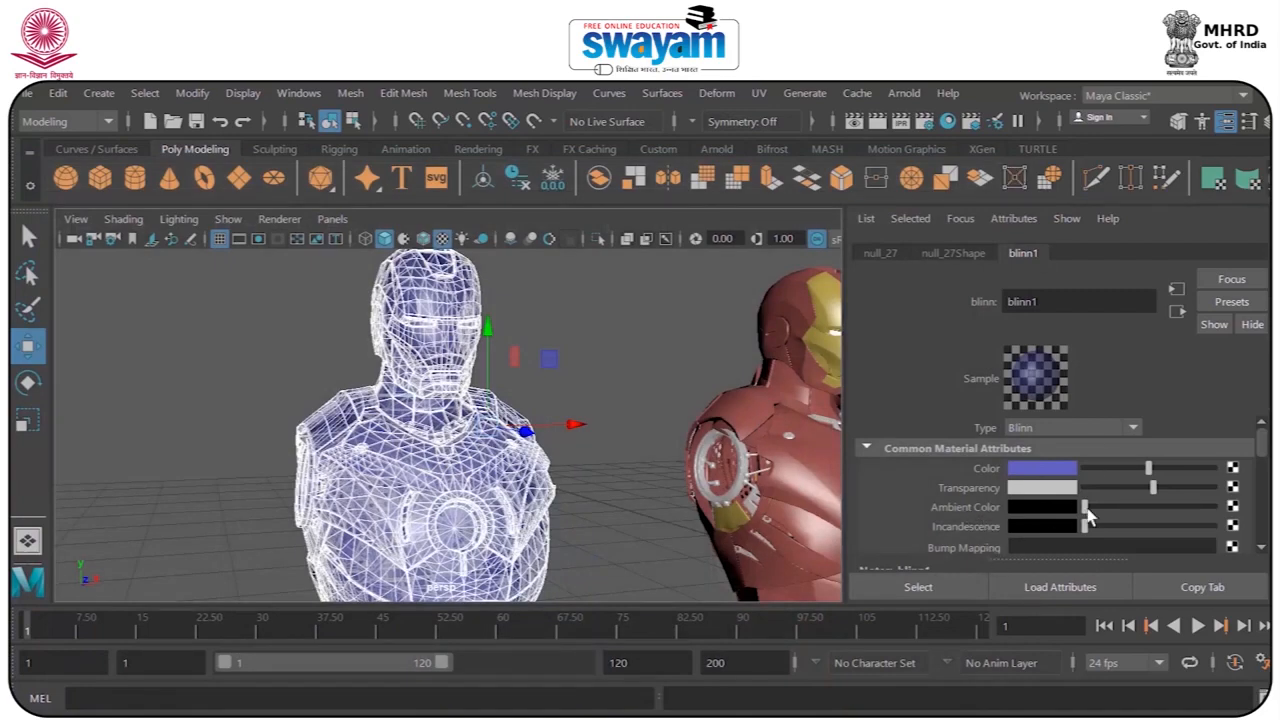
# Raise the Blinn material's ambient color to white and its incandescence to mid grey, rendering the bust after each change.
pyautogui.moveTo(1089, 515); pyautogui.dragTo(1213, 508)
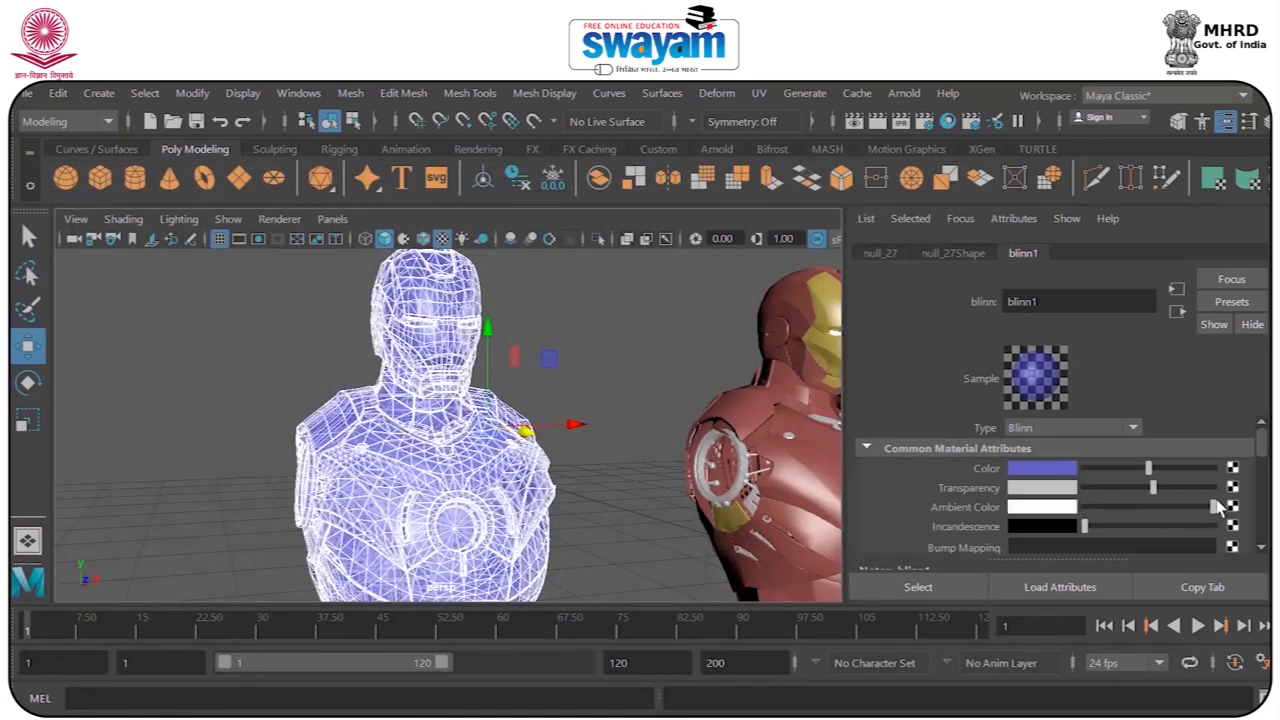
pyautogui.click(876, 121)
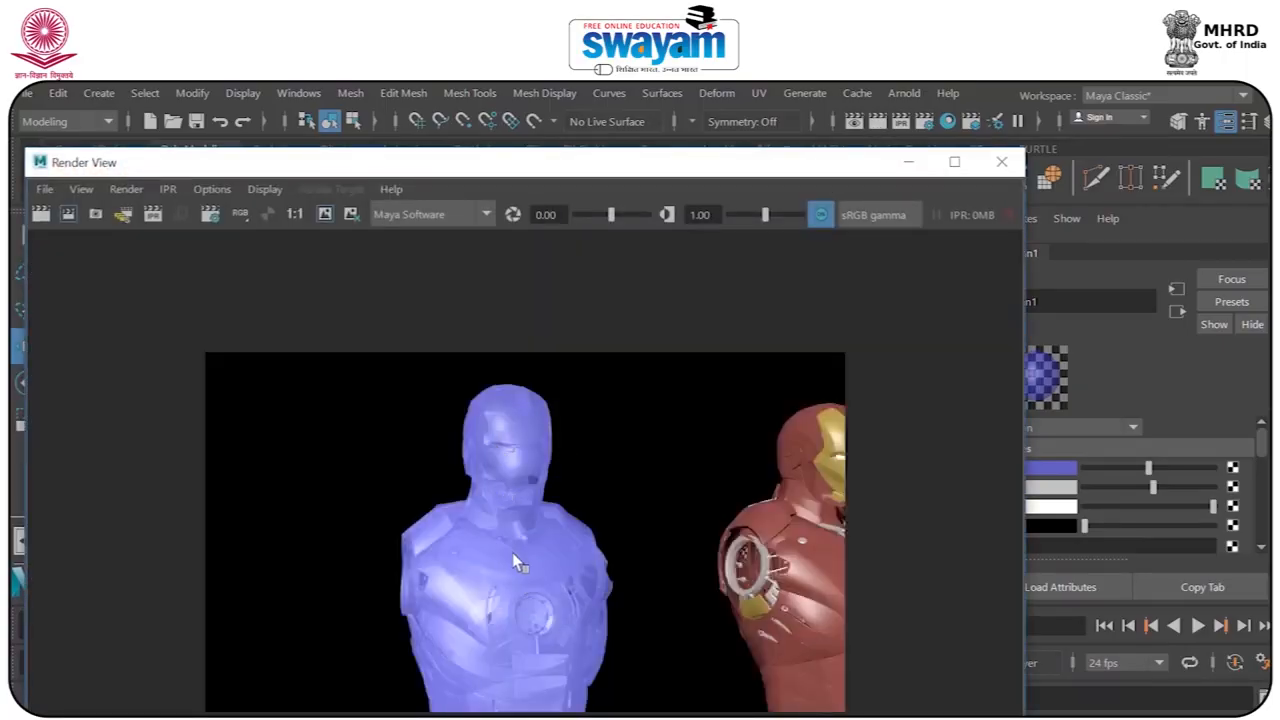
pyautogui.click(1001, 161)
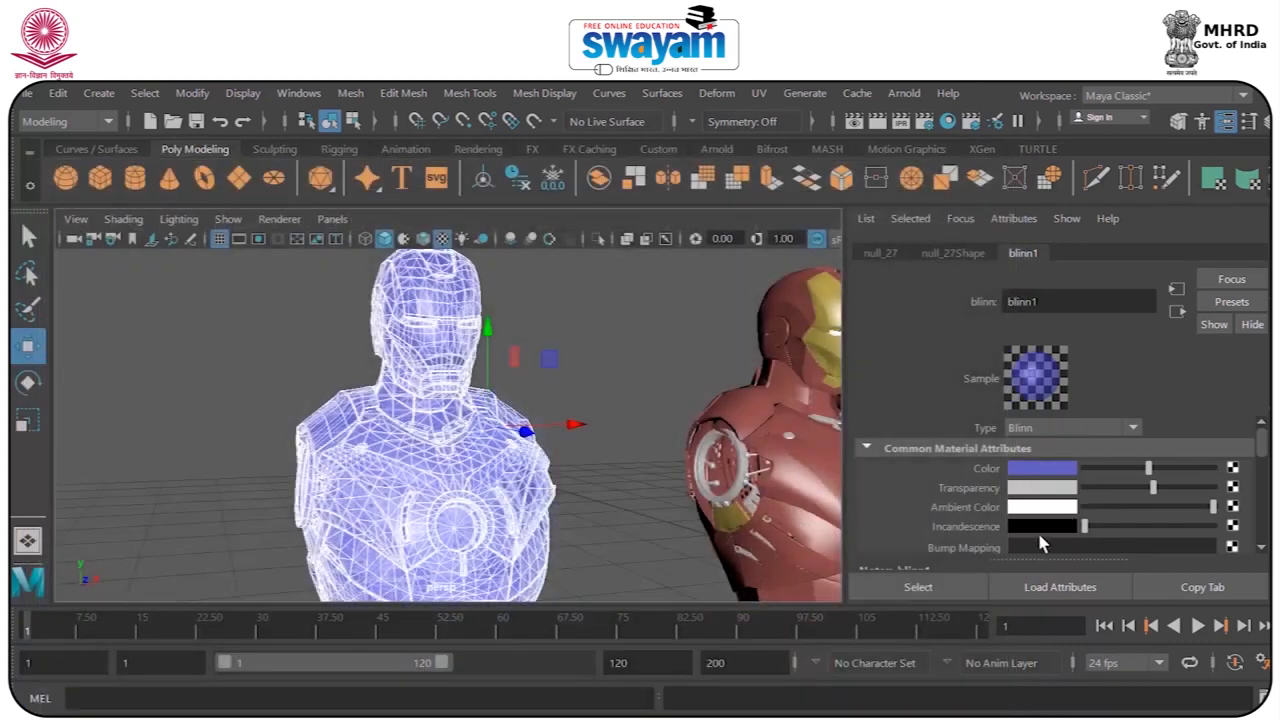
pyautogui.moveTo(1088, 532); pyautogui.dragTo(1122, 533)
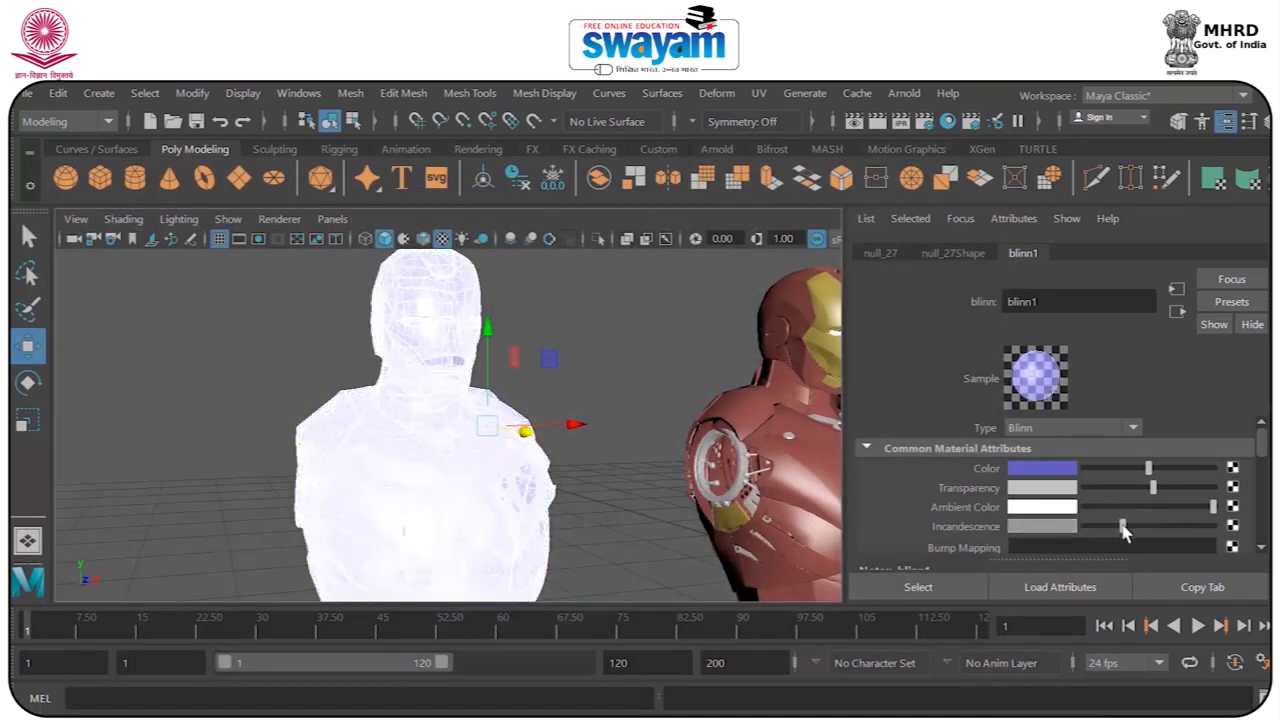
pyautogui.click(876, 121)
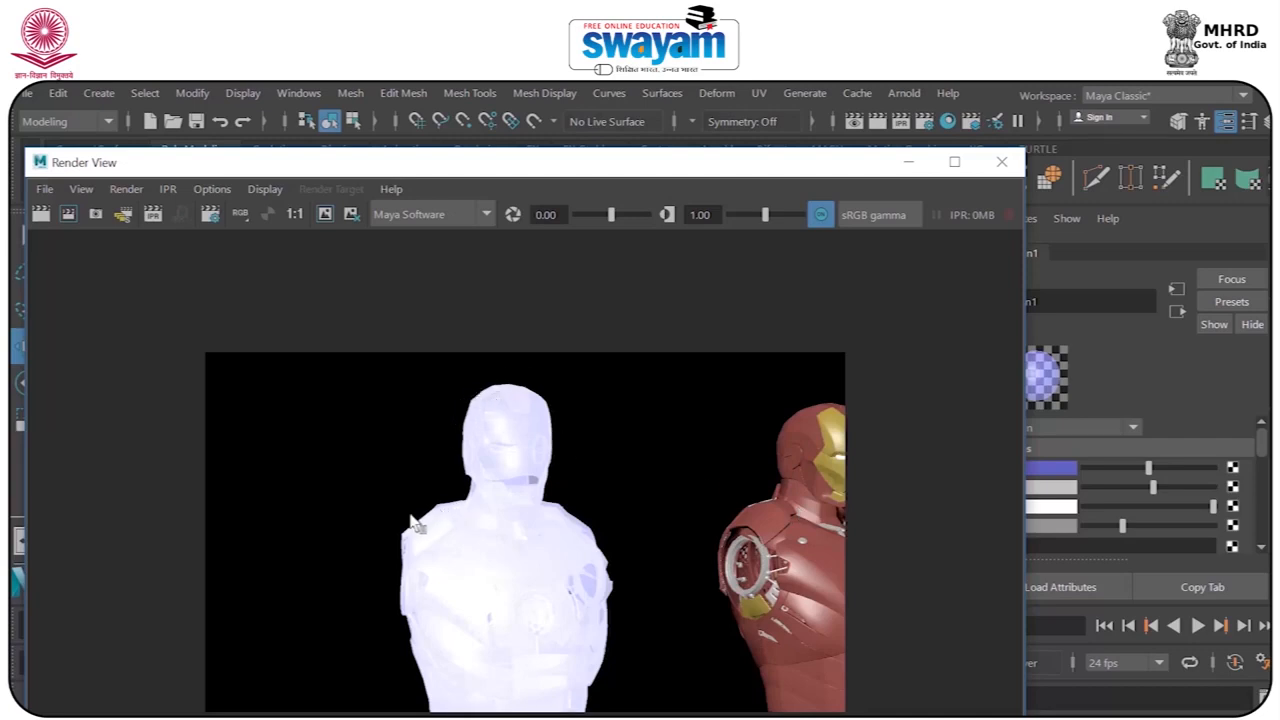
pyautogui.click(1001, 161)
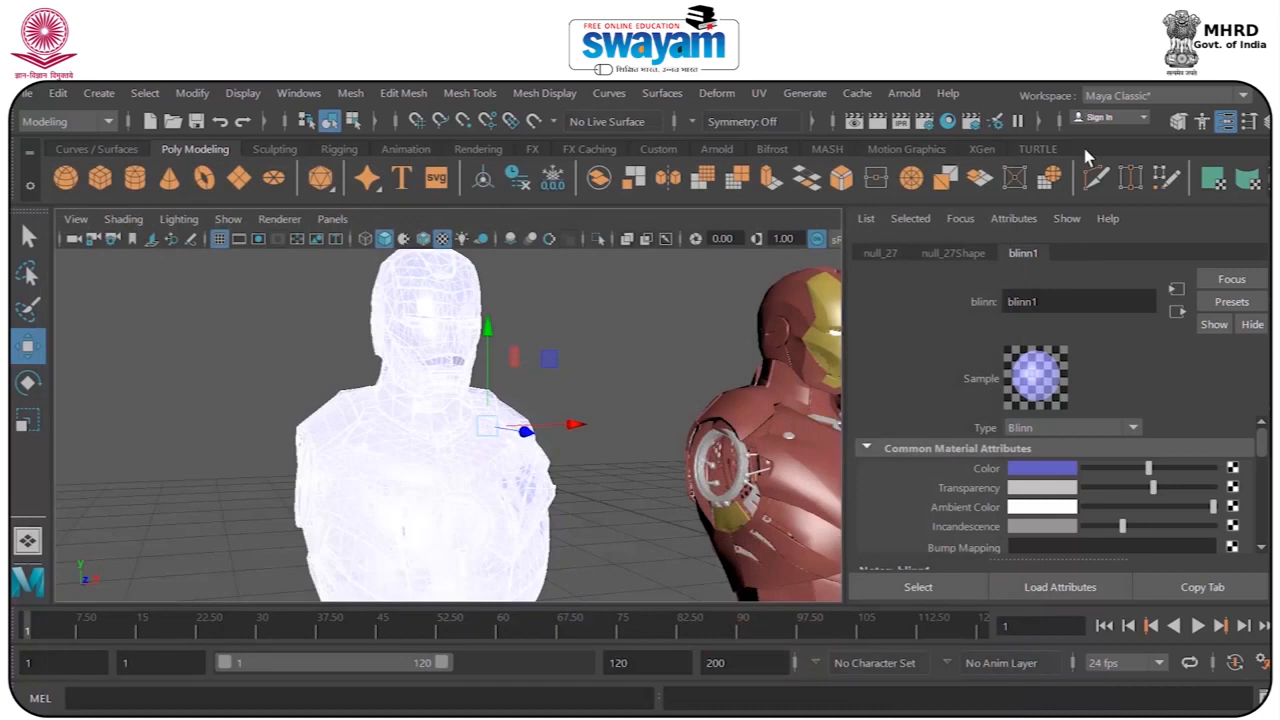
# Reset transparency, ambient color and incandescence to black and set the Blinn's color to red with hue 360, saturation 0.780, value 0.500.
pyautogui.moveTo(1154, 487); pyautogui.dragTo(1058, 522)
pyautogui.moveTo(1213, 507); pyautogui.dragTo(993, 525)
pyautogui.click(1045, 468)
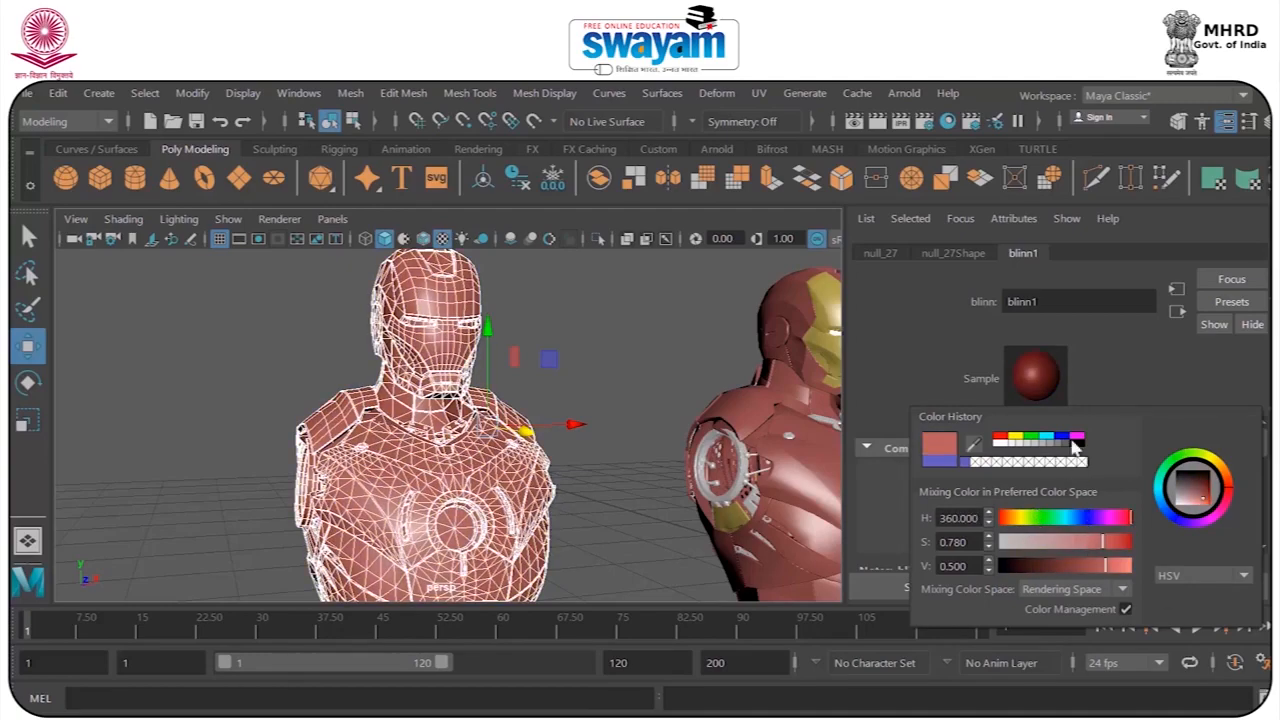
# Examine the Blinn material's attributes from the common material settings down to Extra Attributes.
pyautogui.moveTo(1260, 449); pyautogui.dragTo(1262, 470)
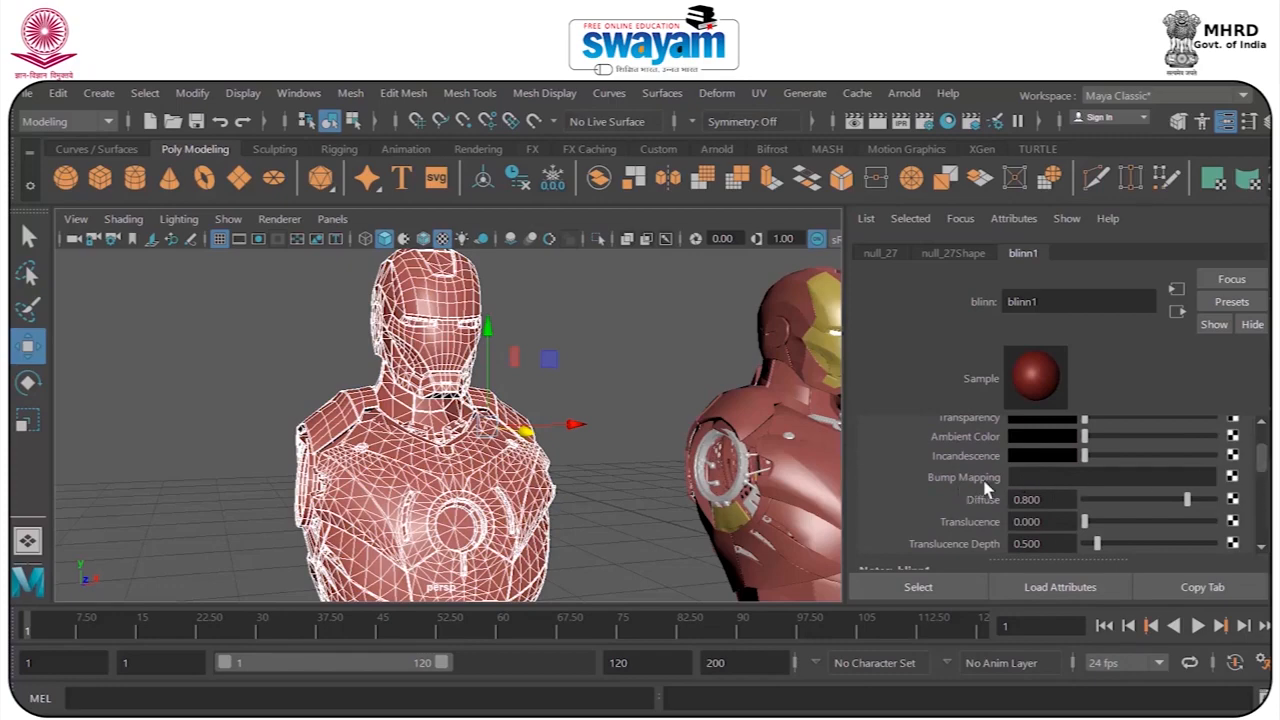
pyautogui.scroll(3, 1000, 482)
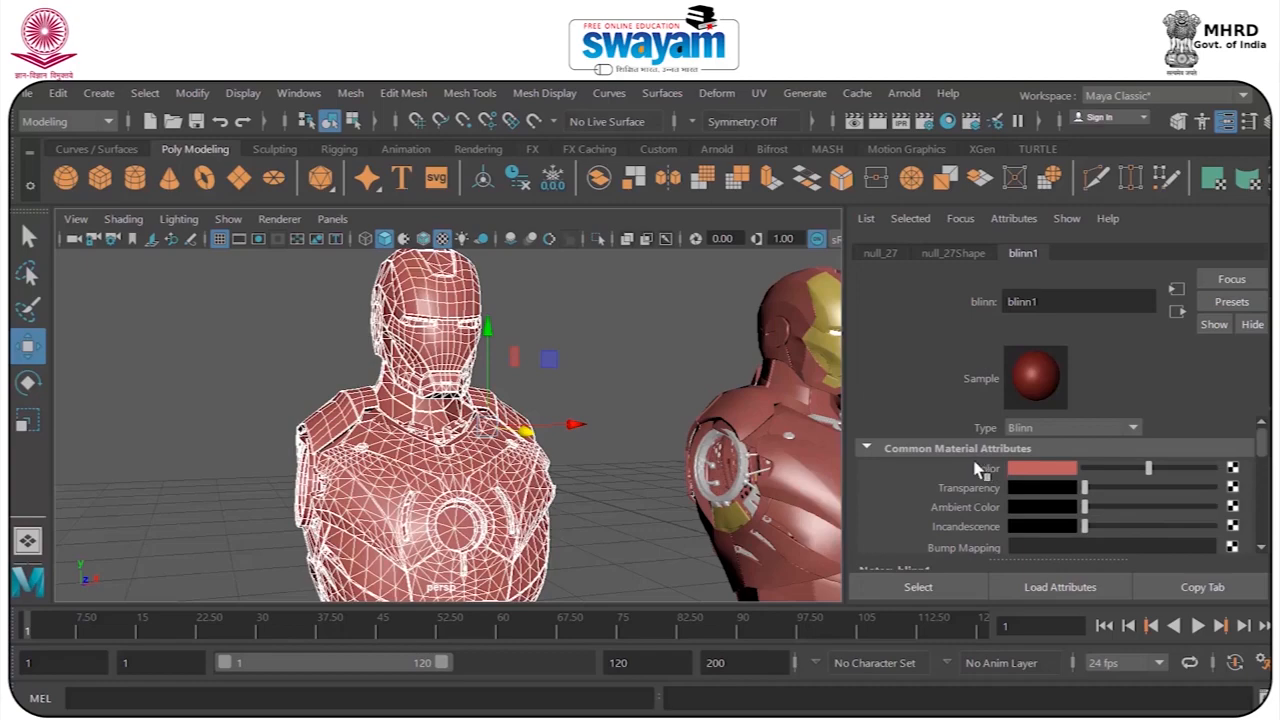
pyautogui.moveTo(1261, 440); pyautogui.dragTo(1262, 520)
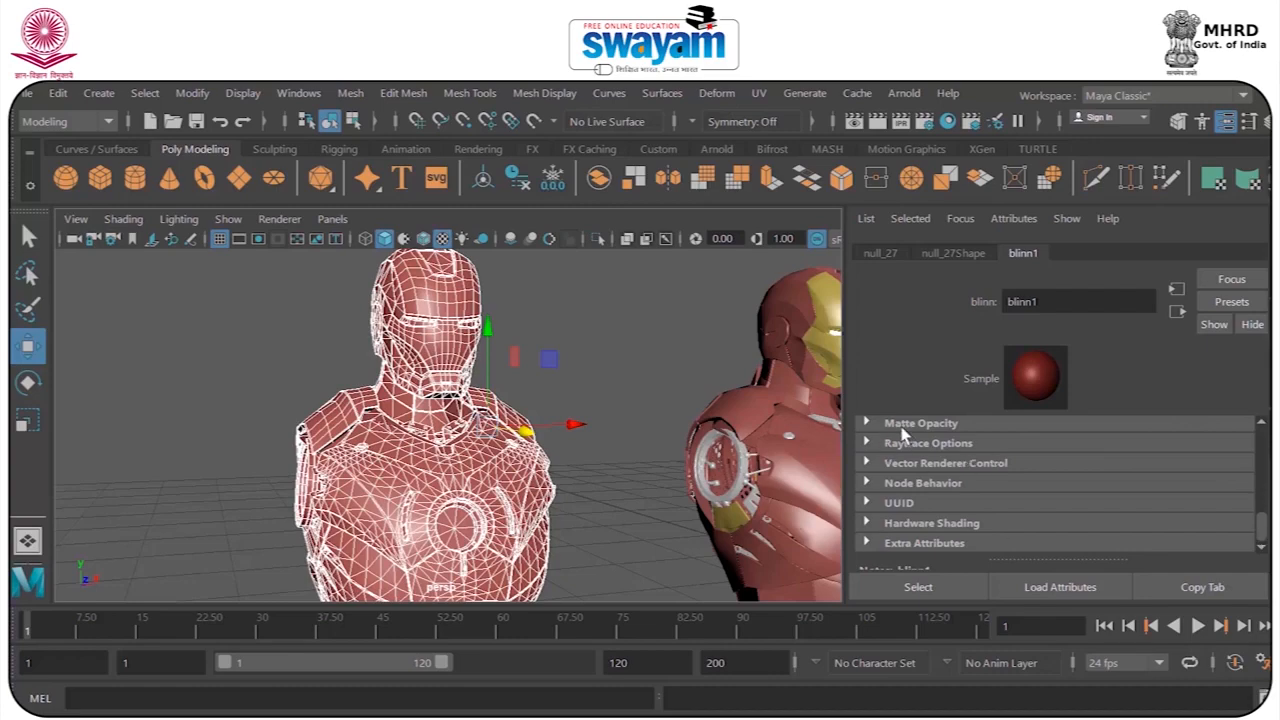
pyautogui.moveTo(1265, 522); pyautogui.dragTo(1265, 442)
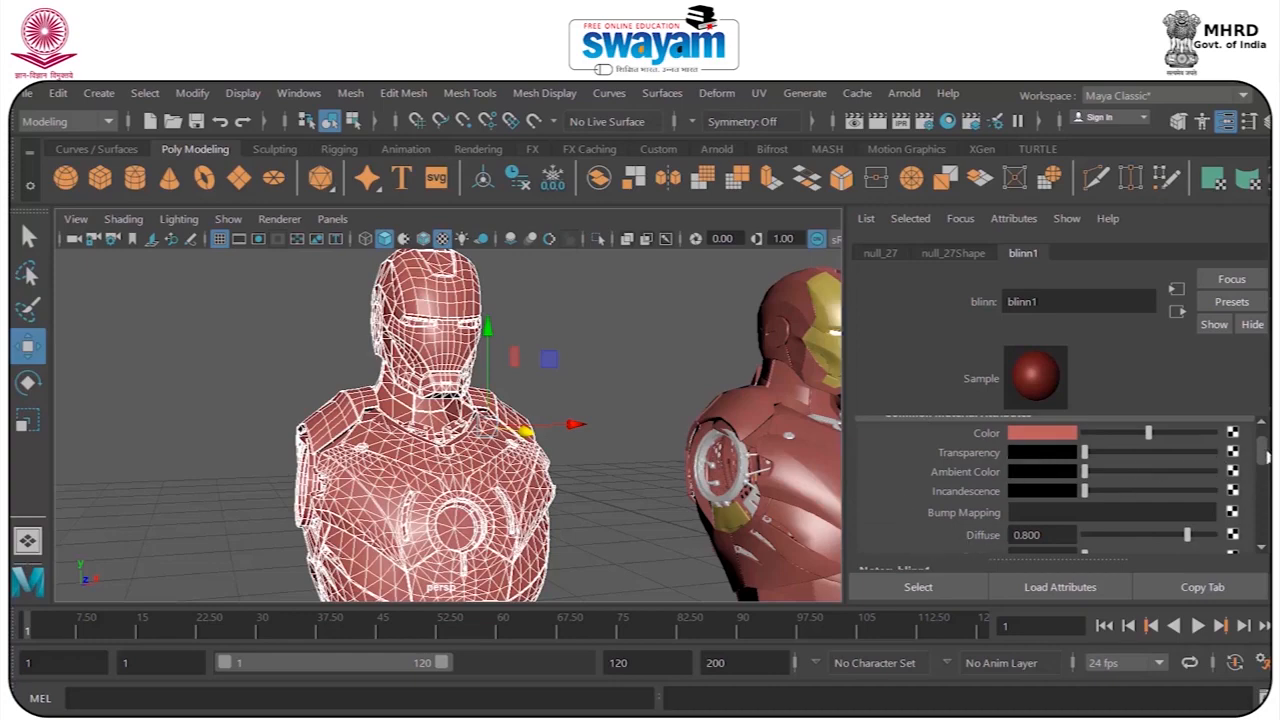
pyautogui.scroll(-2, 951, 405)
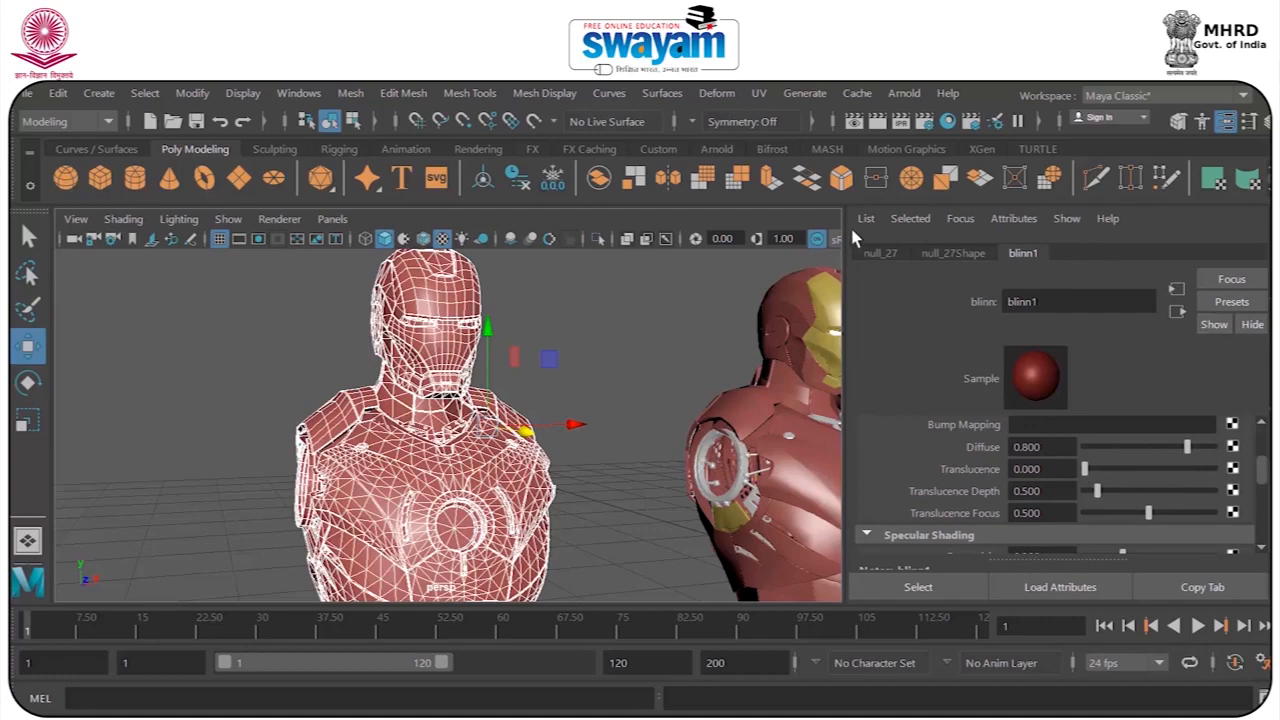
# Open a copy of the Blinn attributes in a separate window clear of the bust and examine its common and specular settings.
pyautogui.click(1200, 588)
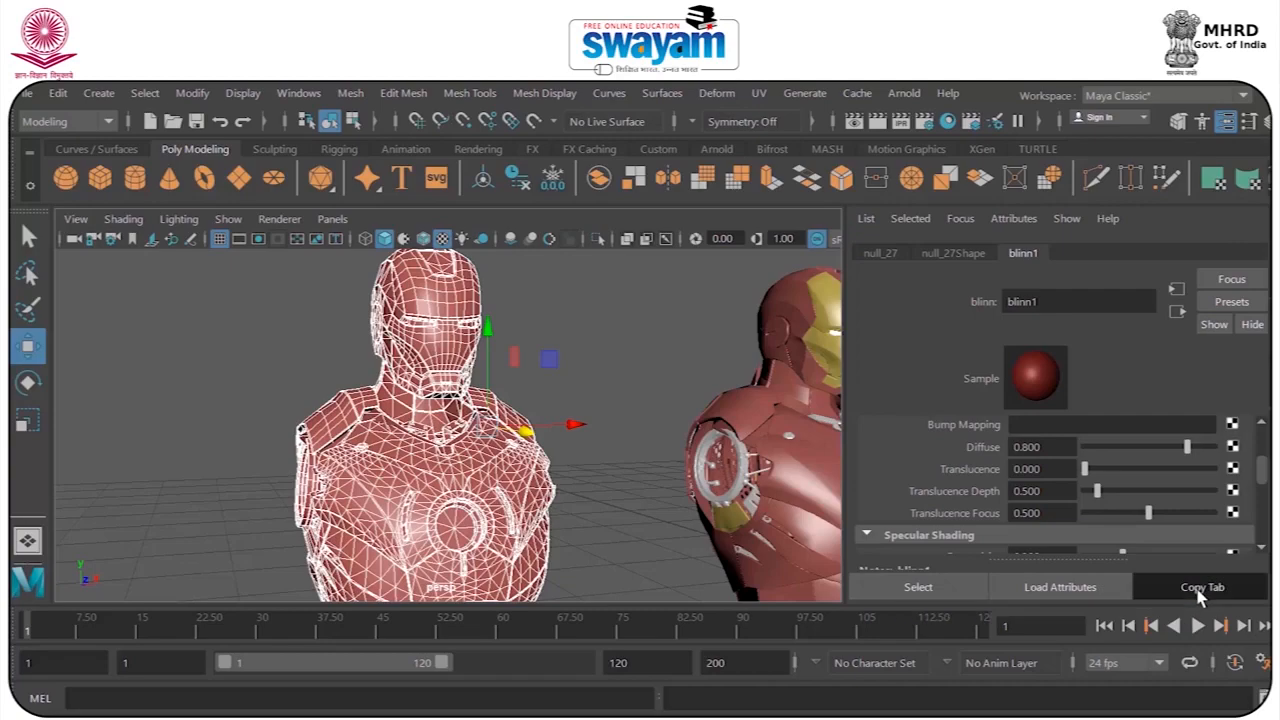
pyautogui.moveTo(949, 190); pyautogui.dragTo(477, 95)
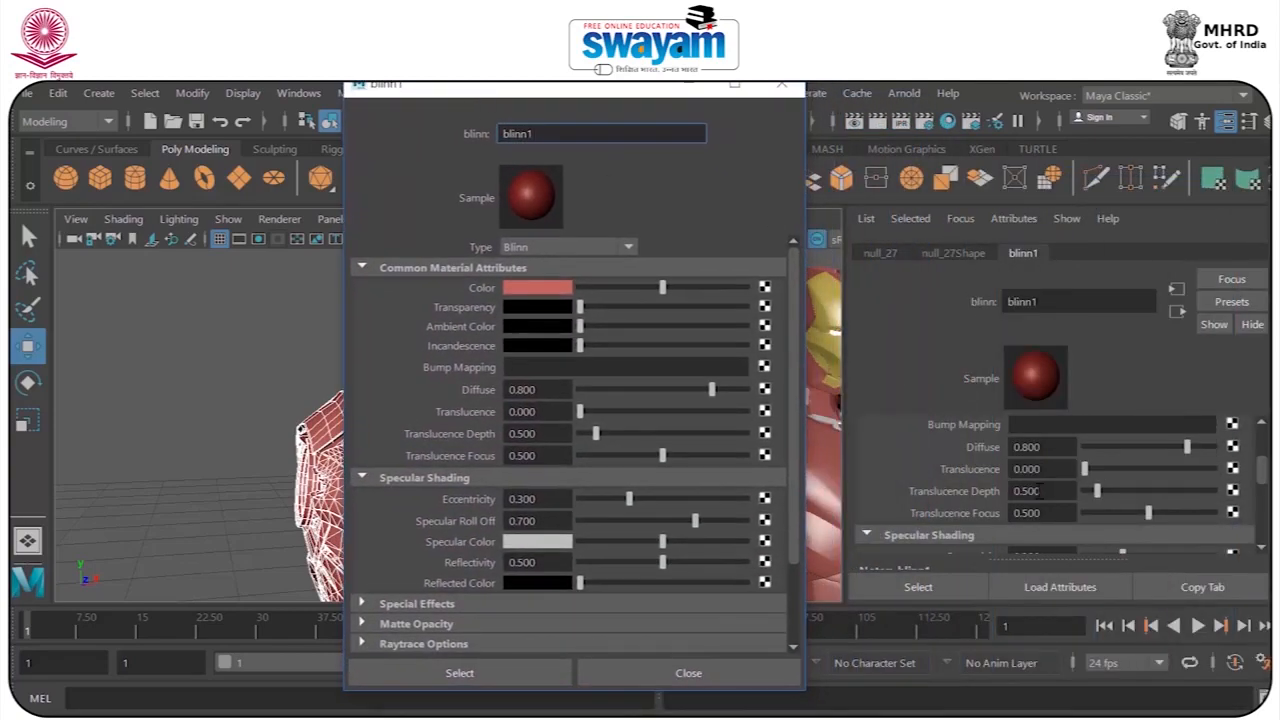
pyautogui.moveTo(596, 101); pyautogui.dragTo(1081, 93)
pyautogui.scroll(-3, 1028, 315)
pyautogui.scroll(3, 1028, 314)
pyautogui.scroll(-3, 1028, 314)
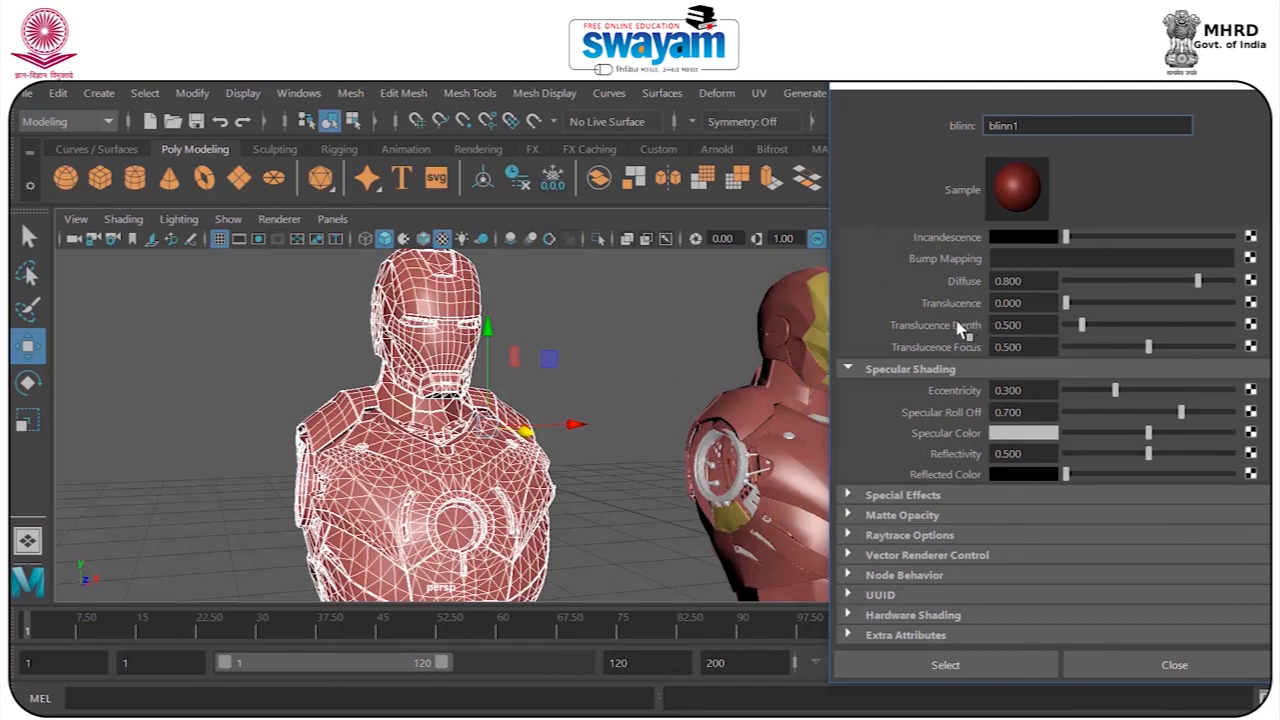
# Render a close-up of the red Blinn bust's head and shoulders as it looks without a bump map.
pyautogui.scroll(5, 436, 330)
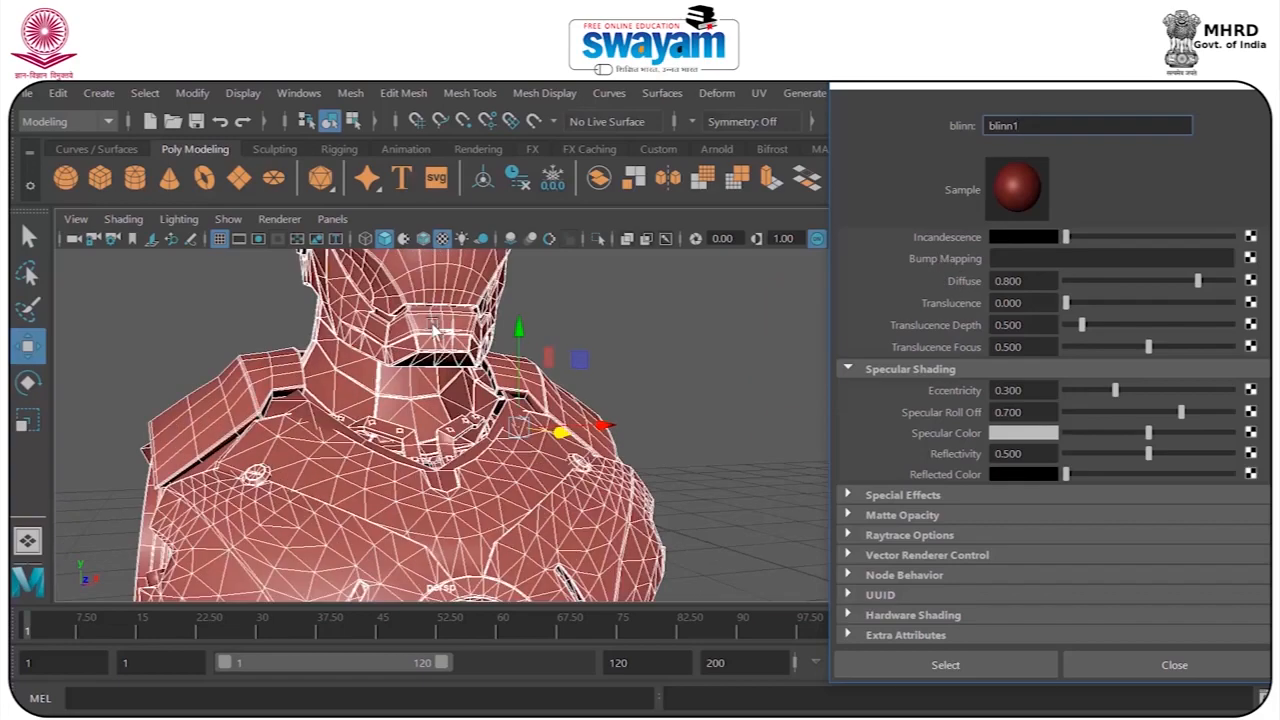
pyautogui.moveTo(434, 328)
pyautogui.keyDown('alt'); pyautogui.mouseDown()
pyautogui.moveTo(443, 349)
pyautogui.moveTo(438, 321)
pyautogui.mouseUp(); pyautogui.keyUp('alt')
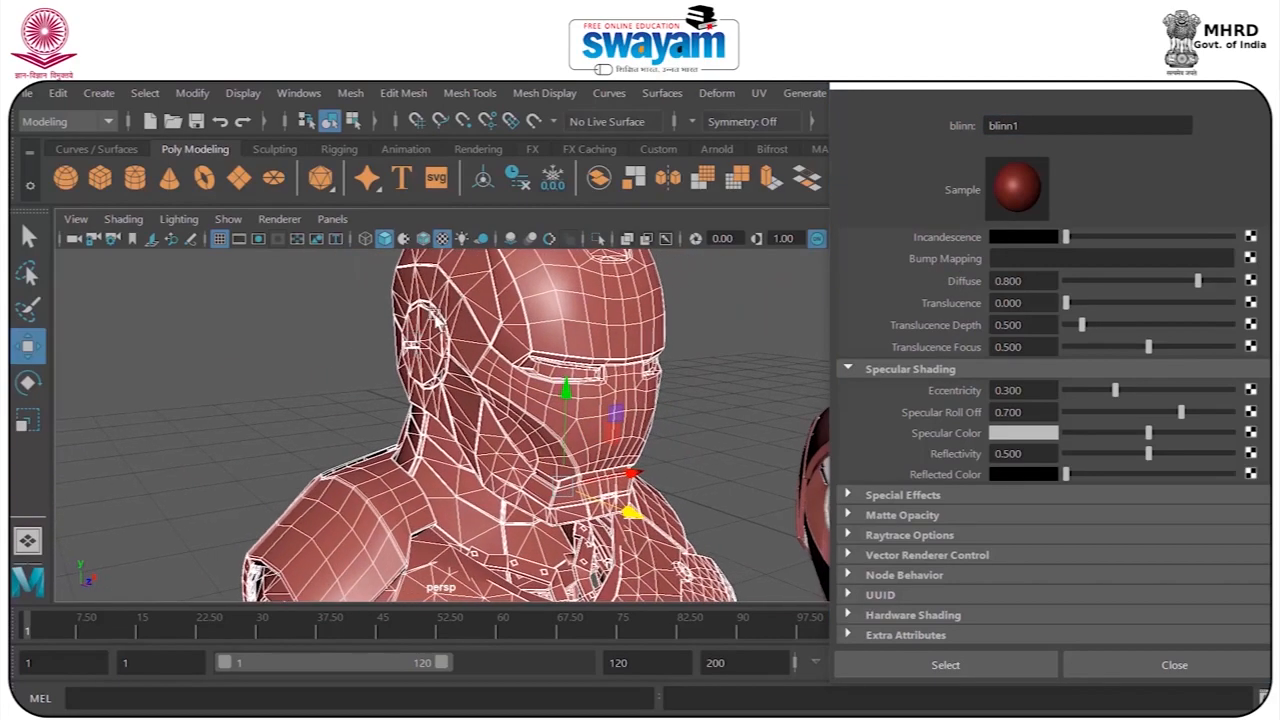
pyautogui.moveTo(899, 84); pyautogui.dragTo(893, 157)
pyautogui.click(878, 121)
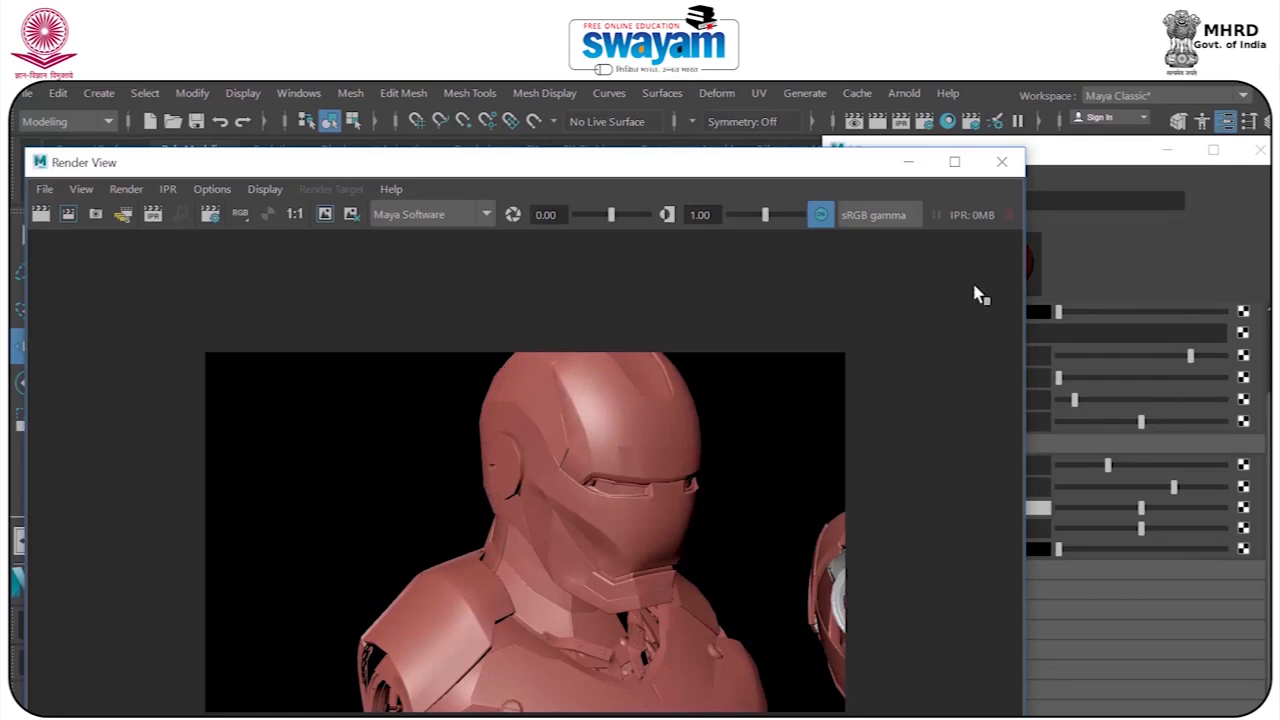
pyautogui.click(1000, 164)
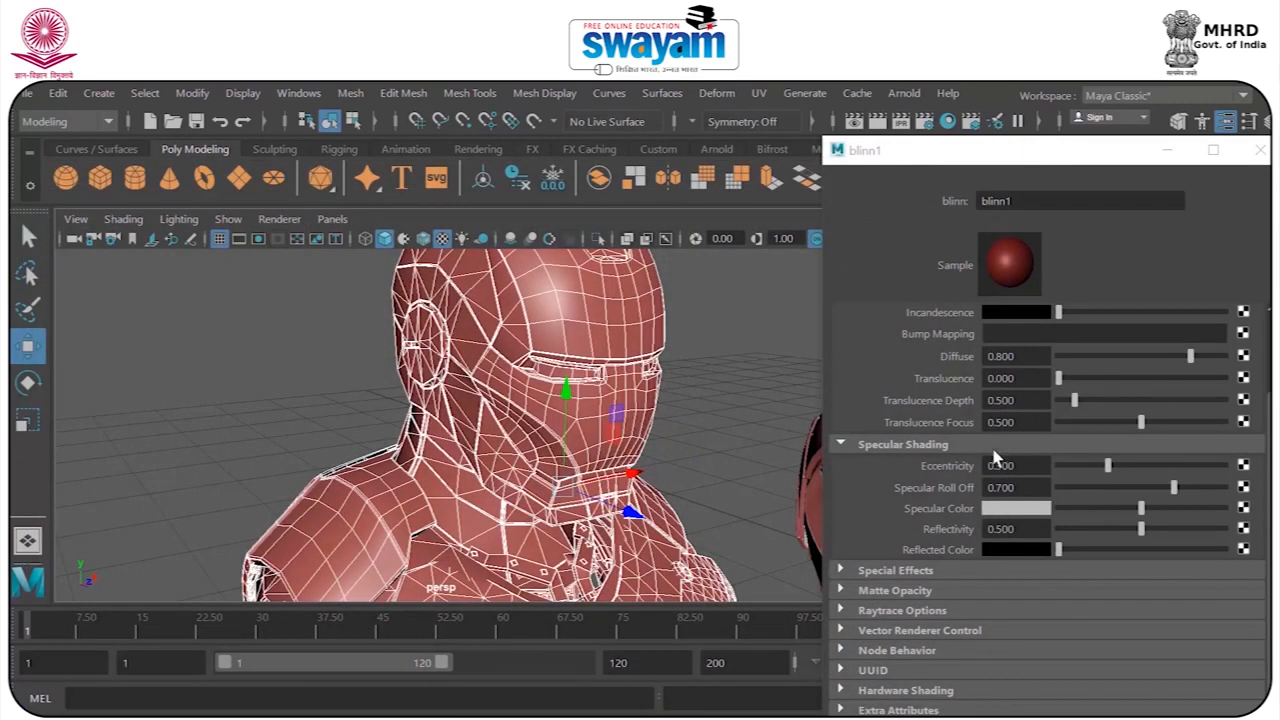
# Assign a Wood texture to the Blinn's bump mapping and move the copied attributes window clear of the bust's face.
pyautogui.click(1243, 355)
pyautogui.moveTo(635, 305); pyautogui.dragTo(508, 138)
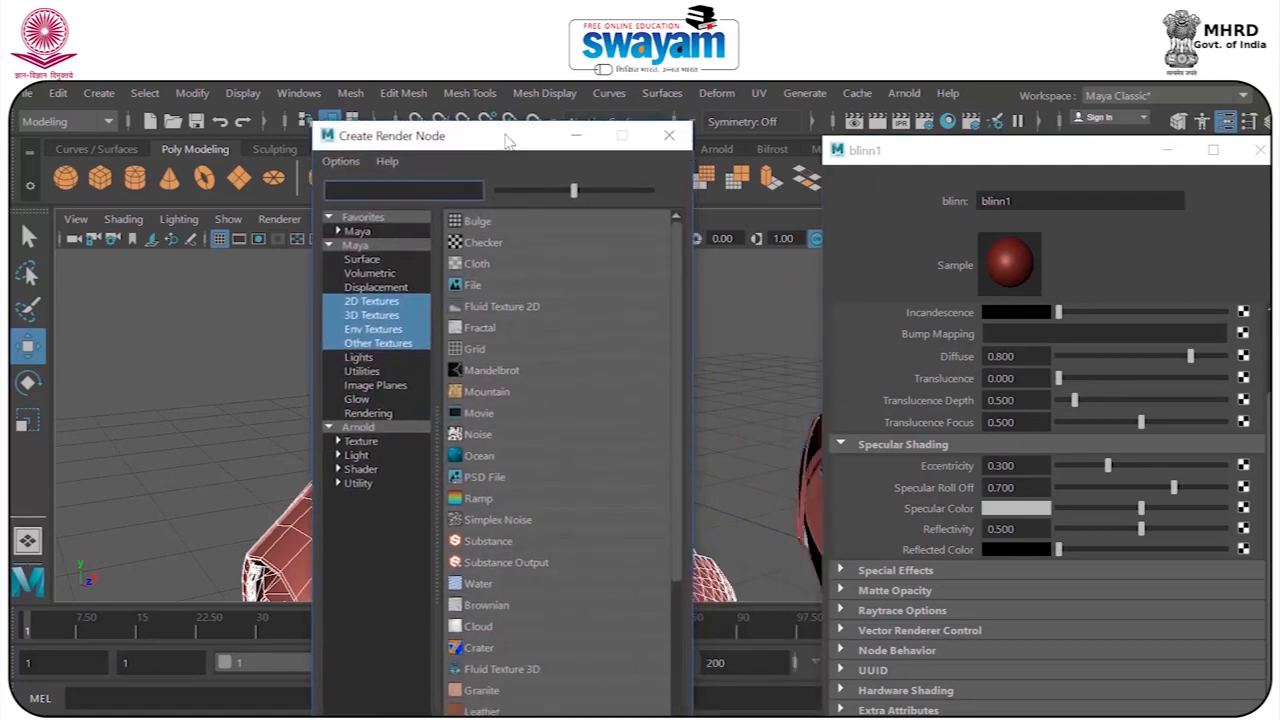
pyautogui.moveTo(674, 306); pyautogui.dragTo(677, 447)
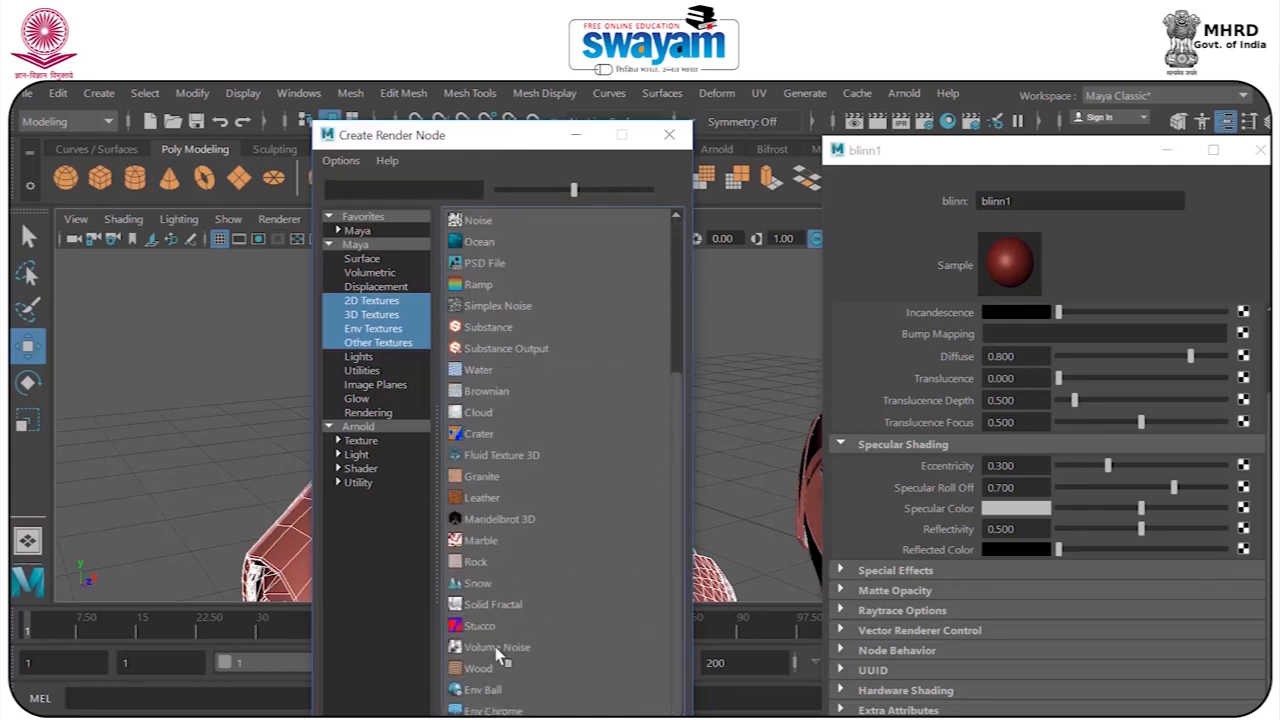
pyautogui.click(478, 668)
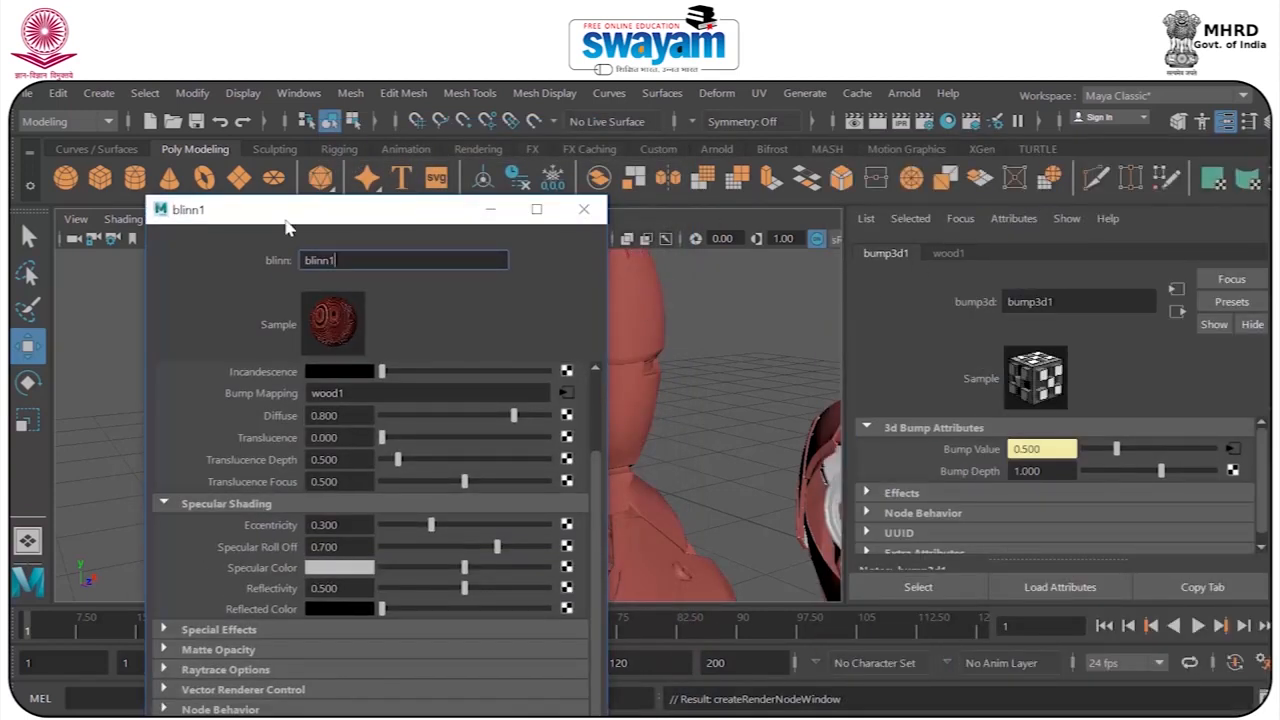
pyautogui.moveTo(285, 228)
pyautogui.mouseDown()
pyautogui.moveTo(352, 208)
pyautogui.moveTo(273, 218)
pyautogui.mouseUp()
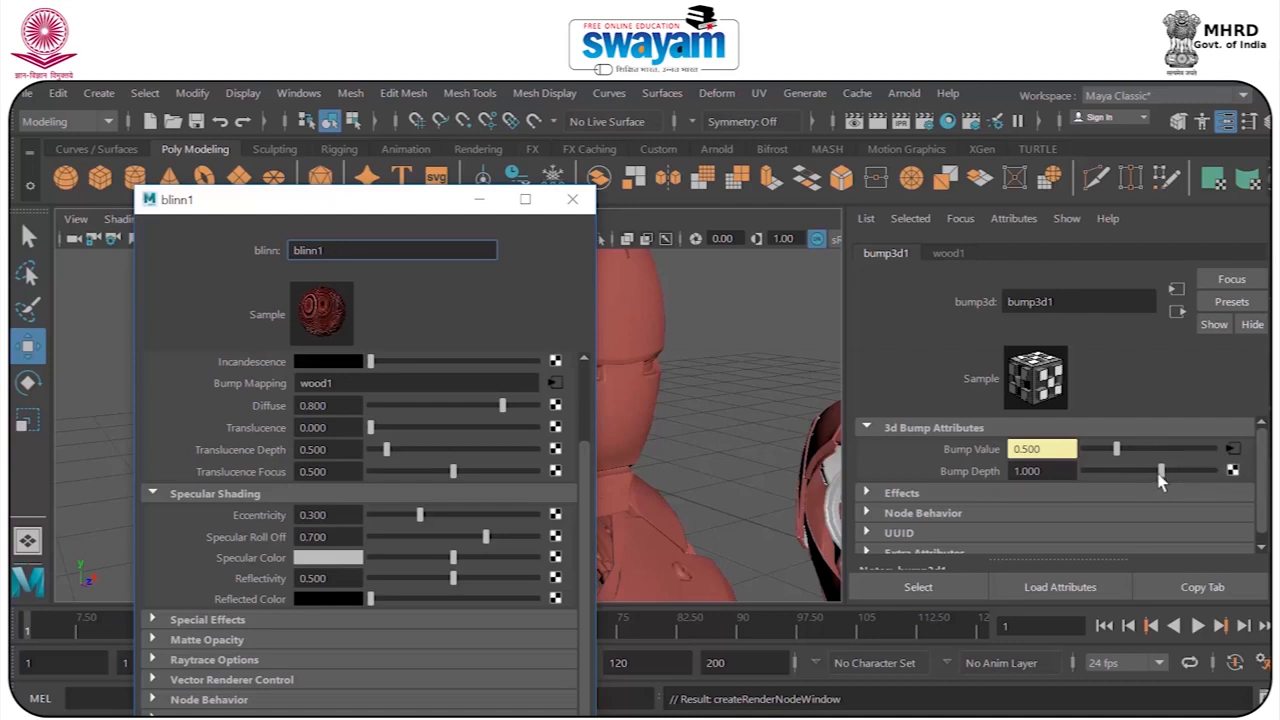
pyautogui.moveTo(376, 206); pyautogui.dragTo(182, 207)
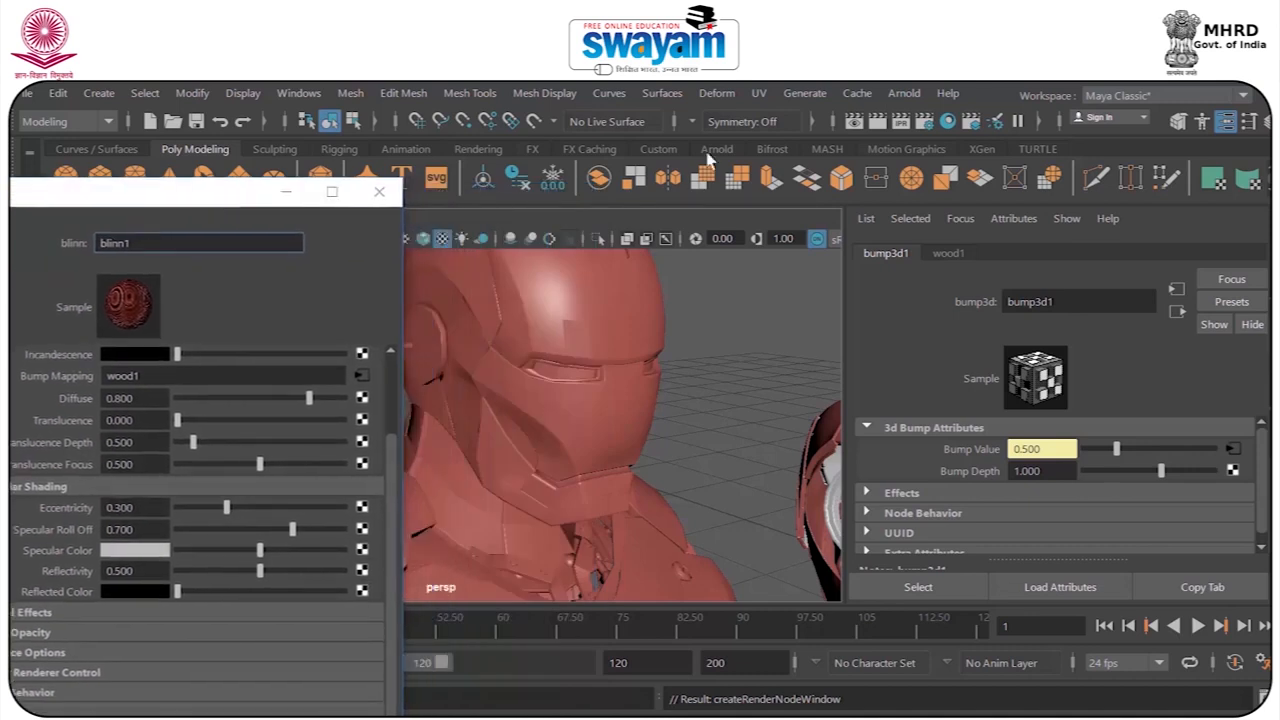
# Render the bust with the wood bump map and examine the surface pattern up close and from afar.
pyautogui.click(876, 121)
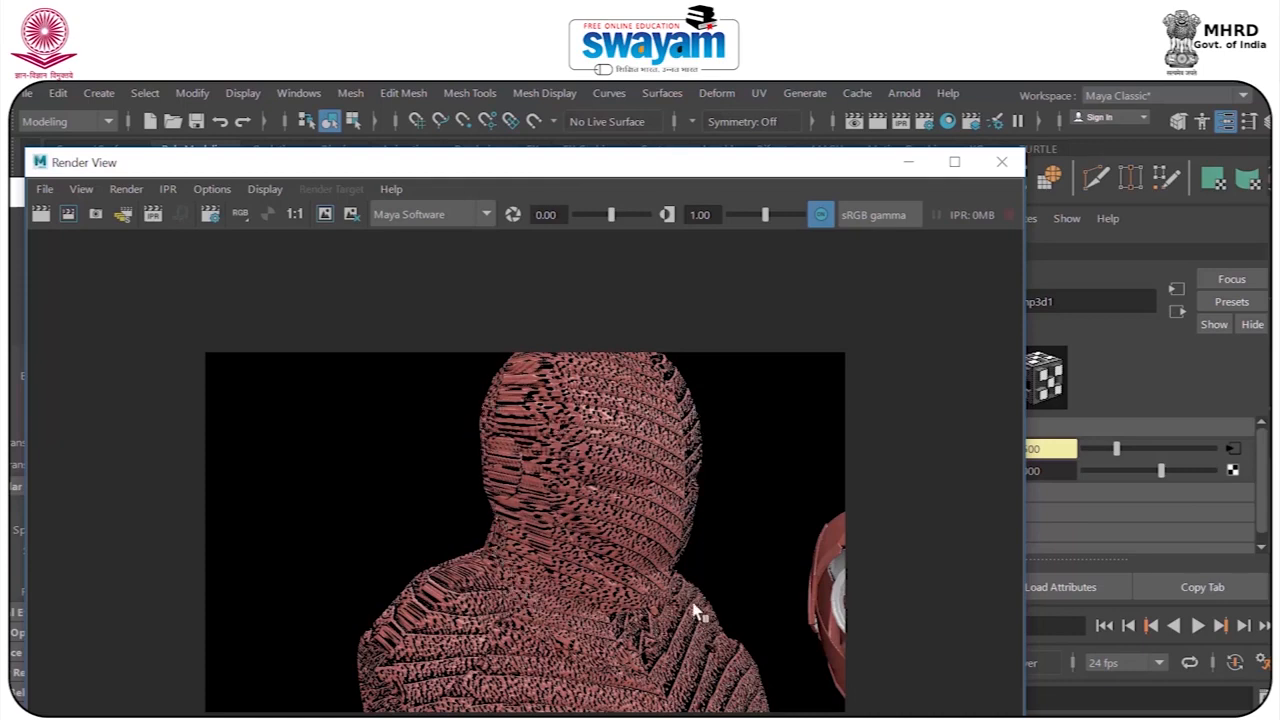
pyautogui.moveTo(683, 395)
pyautogui.keyDown('alt'); pyautogui.mouseDown(button='right')
pyautogui.moveTo(729, 393)
pyautogui.moveTo(666, 381)
pyautogui.mouseUp(button='right'); pyautogui.keyUp('alt')
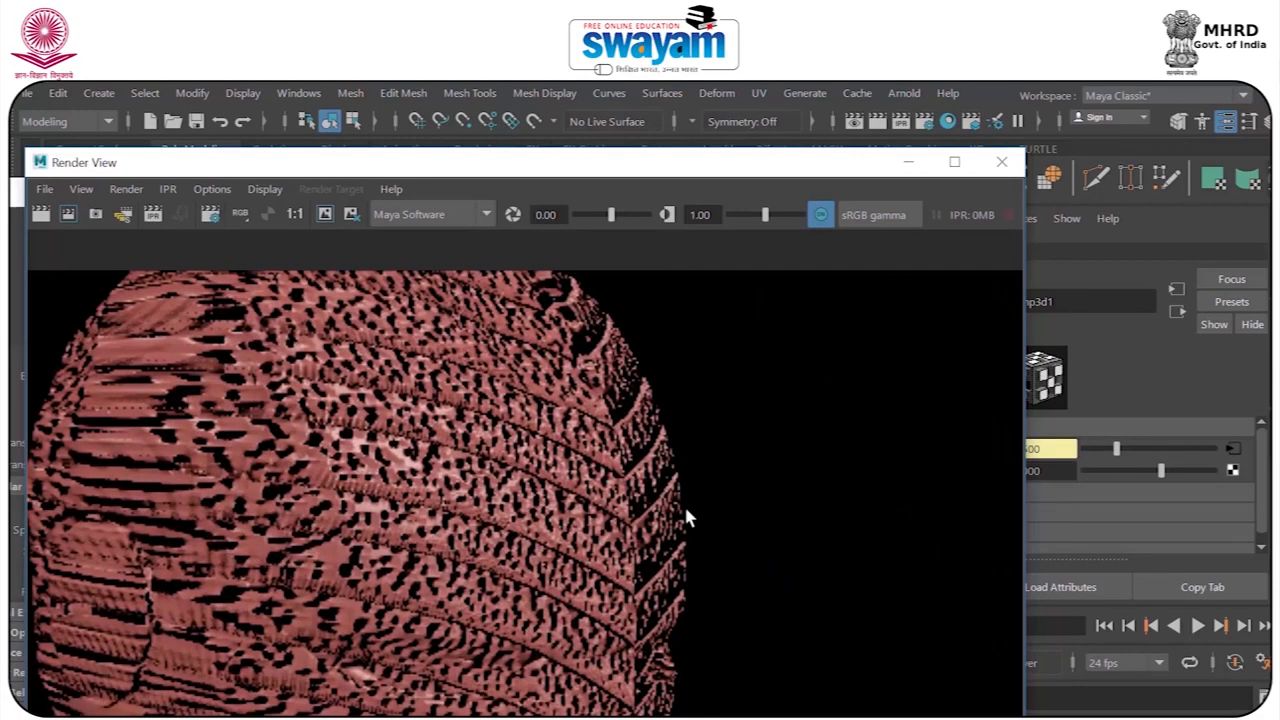
pyautogui.scroll(-3, 685, 396)
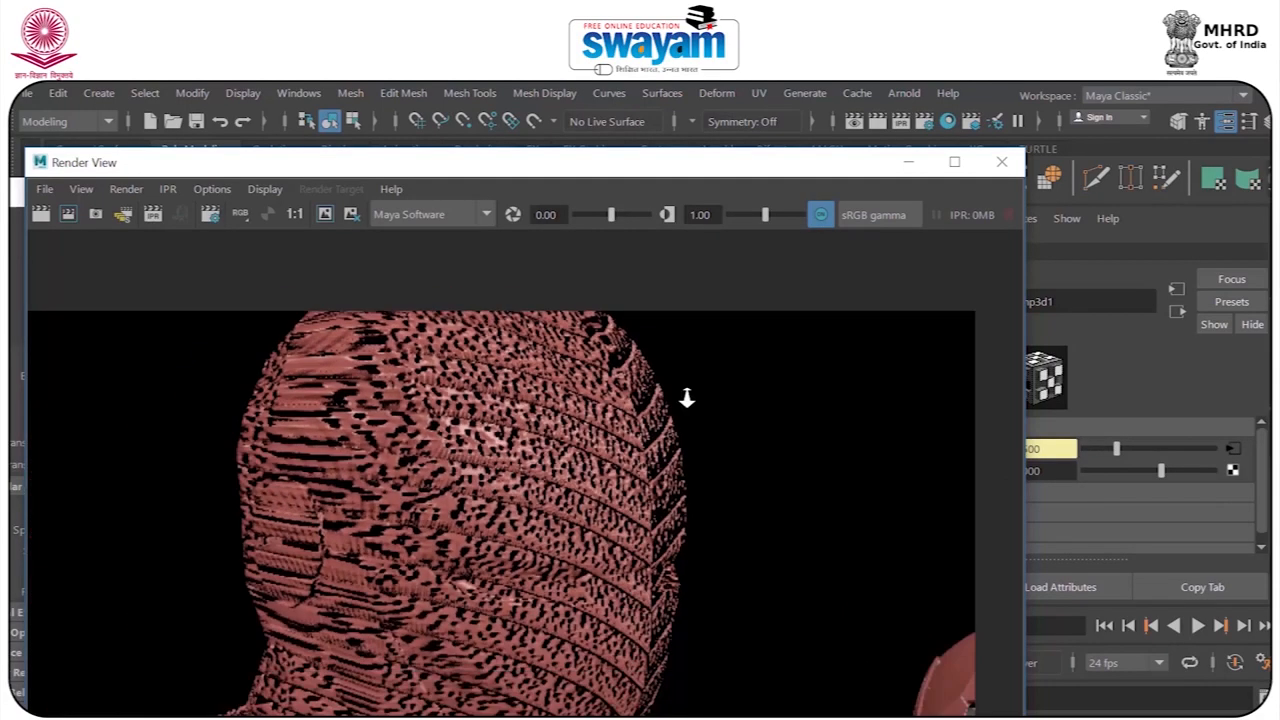
pyautogui.scroll(-2, 687, 400)
pyautogui.scroll(-1, 686, 400)
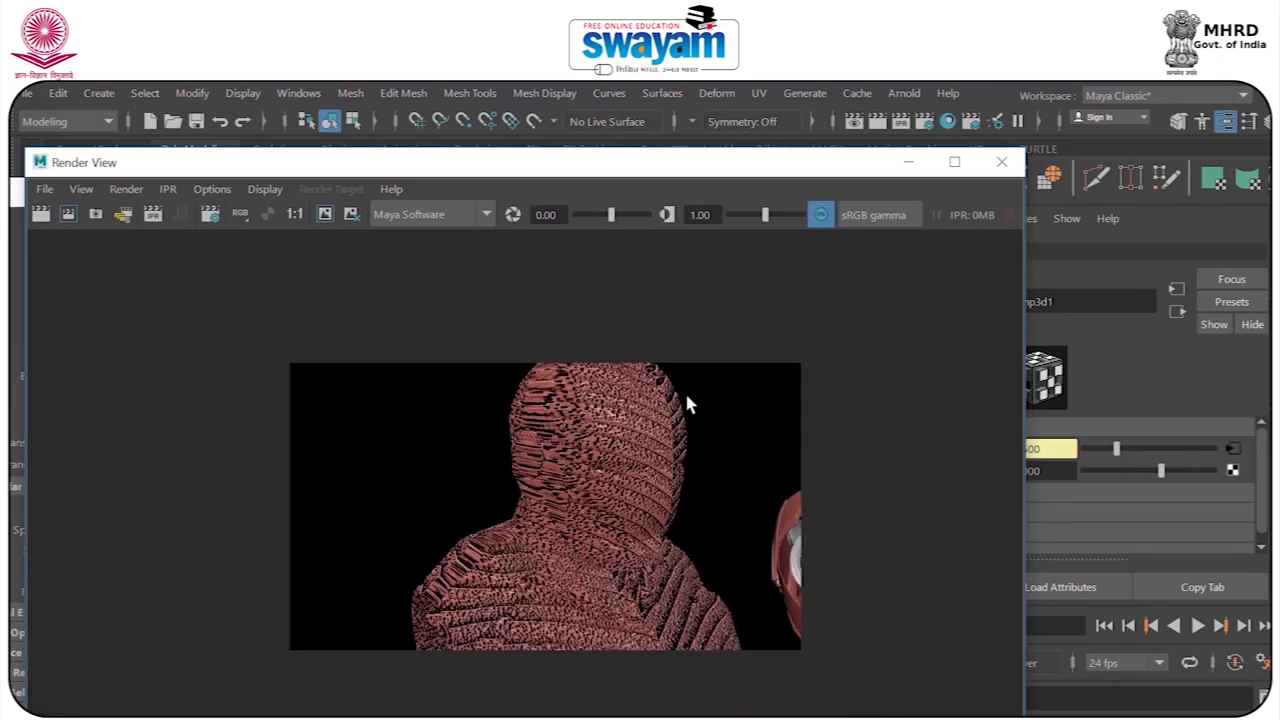
pyautogui.scroll(2, 666, 514)
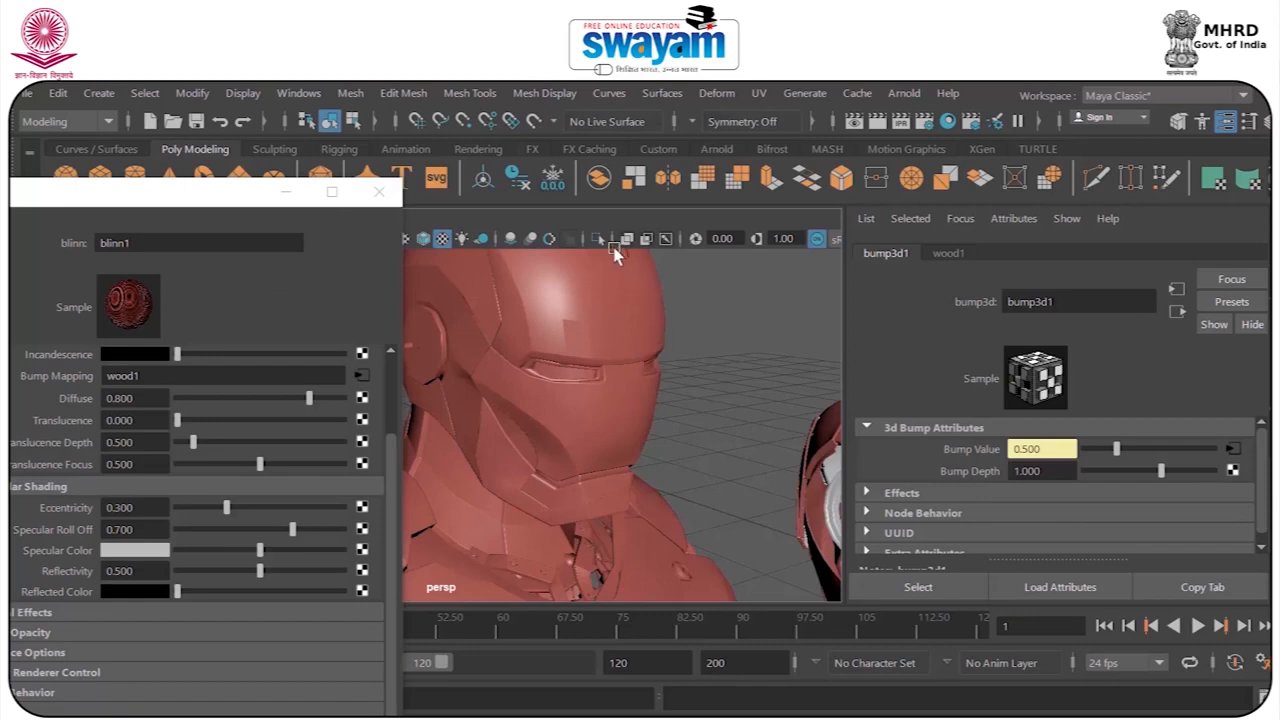
# Adjust the 3D bump node's Bump Depth, trying negative values and zero before setting it to 0.078.
pyautogui.moveTo(1160, 472)
pyautogui.mouseDown()
pyautogui.moveTo(1112, 473)
pyautogui.moveTo(1145, 488)
pyautogui.mouseUp()
pyautogui.moveTo(1138, 480); pyautogui.dragTo(1126, 470)
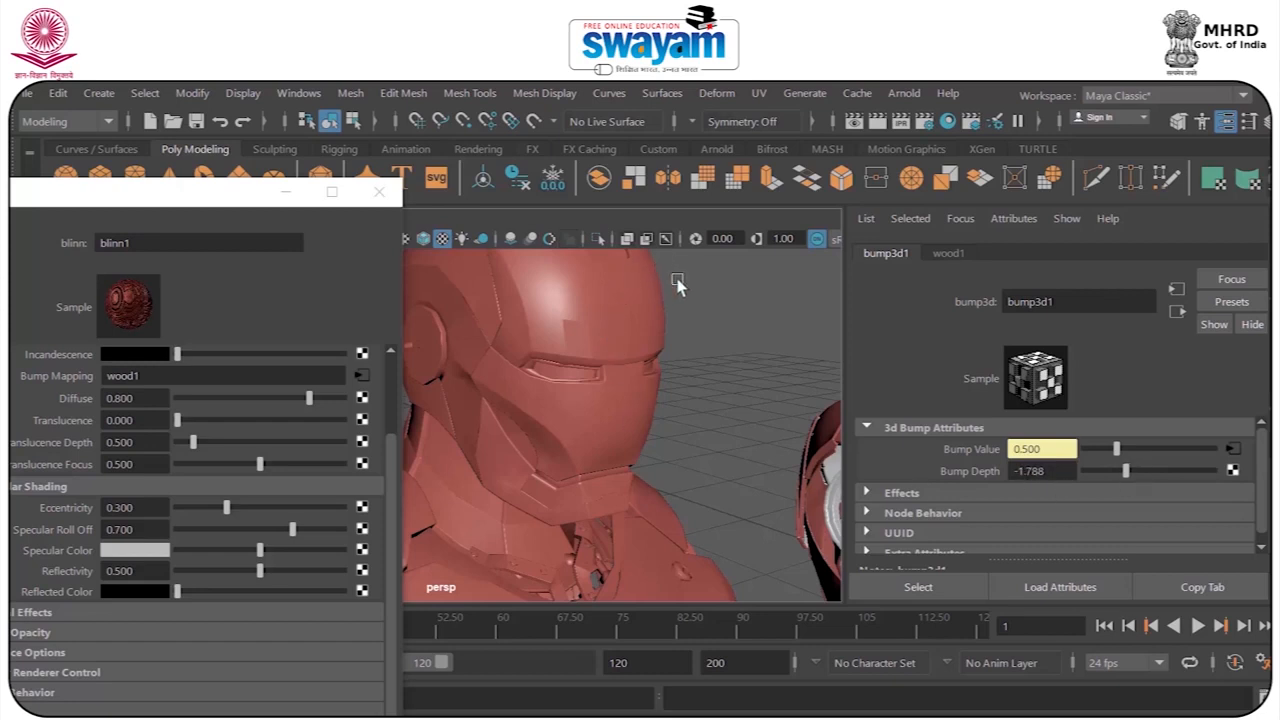
pyautogui.moveTo(1148, 486)
pyautogui.mouseDown()
pyautogui.moveTo(1184, 488)
pyautogui.moveTo(1140, 472)
pyautogui.mouseUp()
pyautogui.moveTo(1049, 472); pyautogui.dragTo(850, 477)
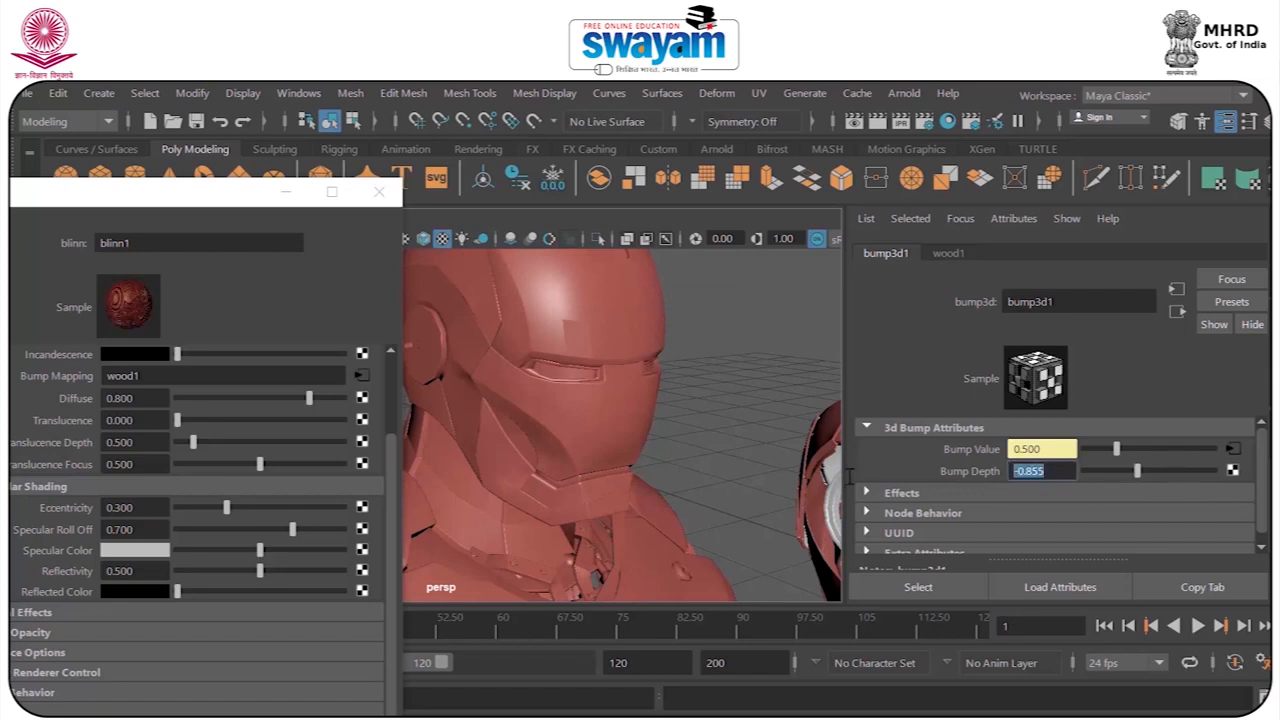
pyautogui.write('07')
pyautogui.moveTo(1138, 473); pyautogui.dragTo(1150, 481)
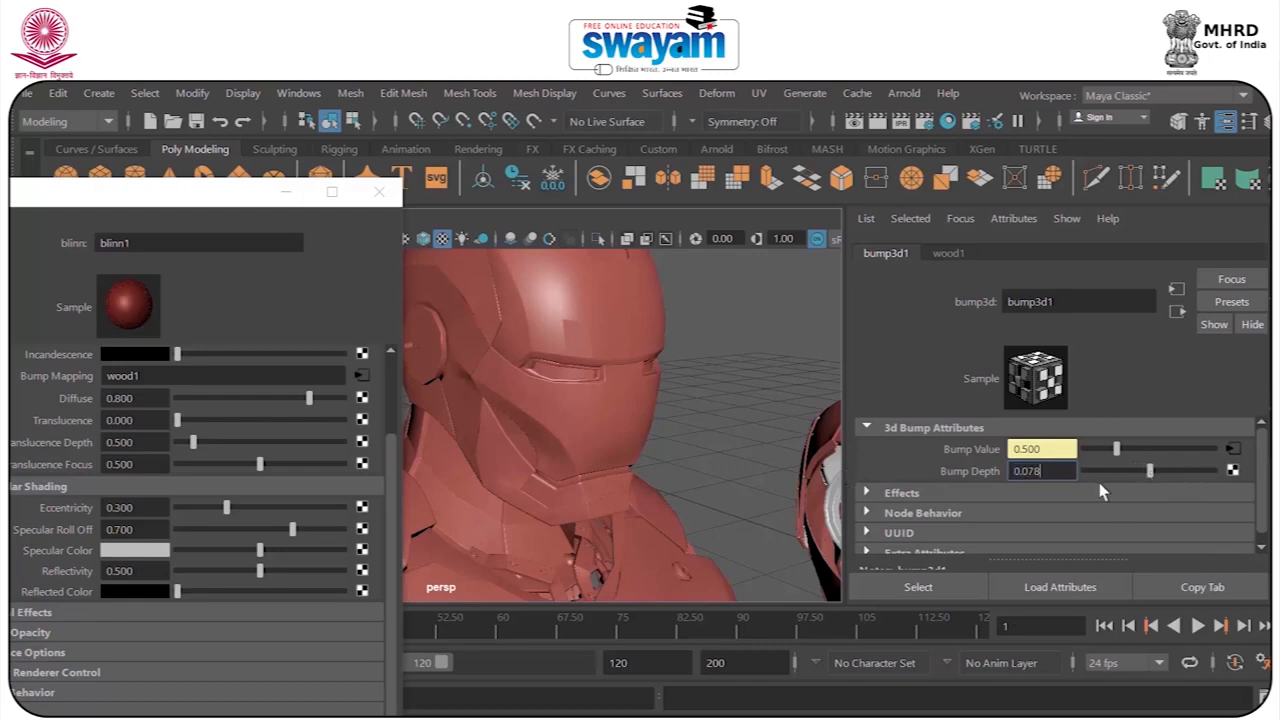
# Render the bust with the reduced bump depth and inspect the helmet and shoulder surface.
pyautogui.click(879, 121)
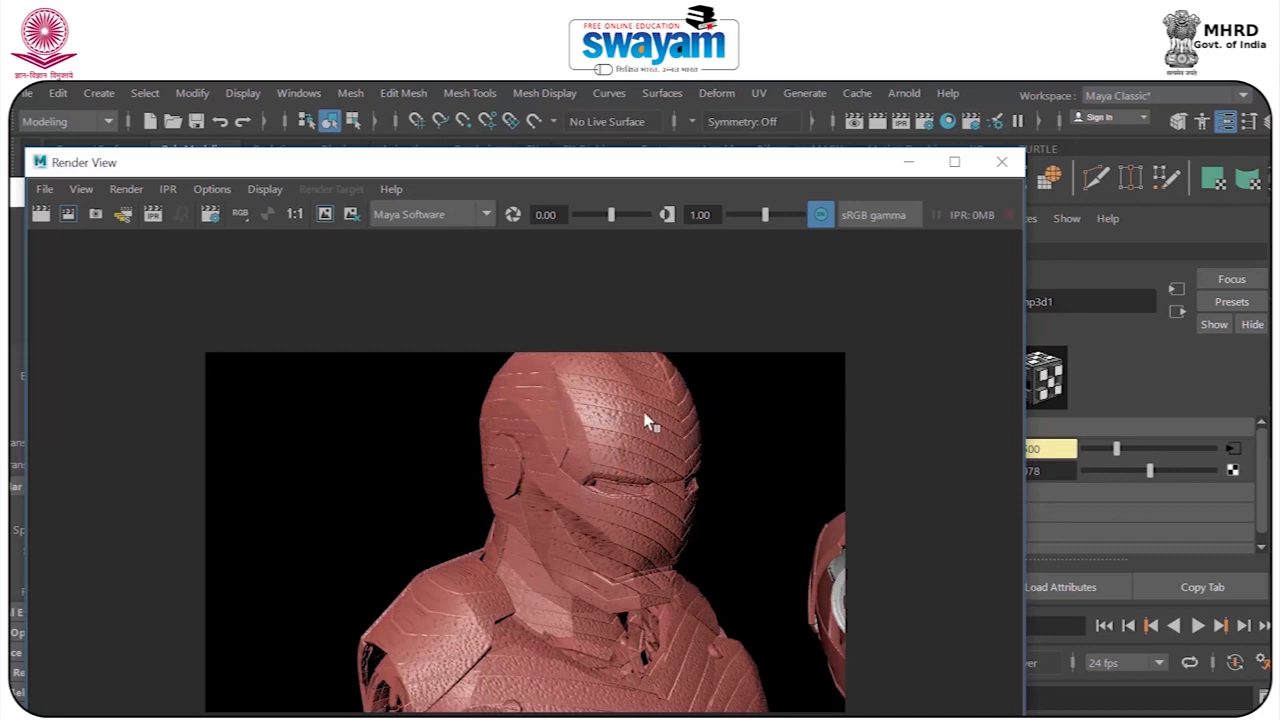
pyautogui.scroll(4, 690, 412)
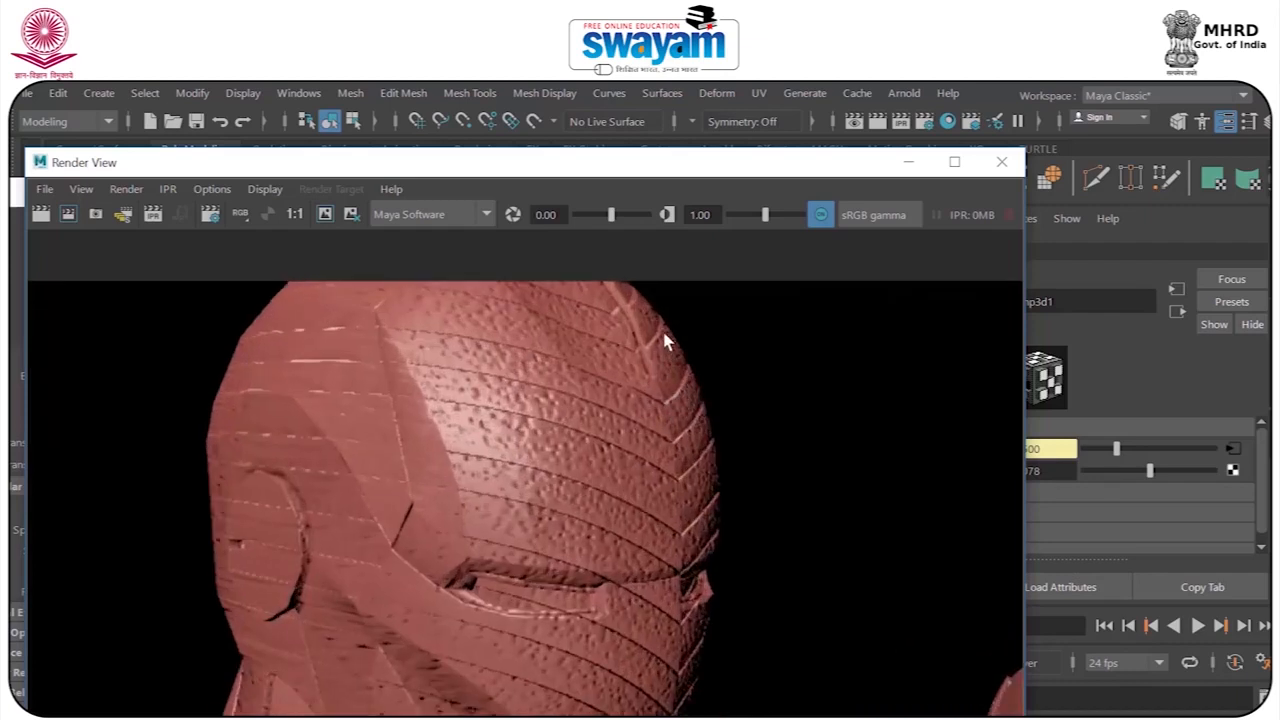
pyautogui.moveTo(664, 148); pyautogui.dragTo(674, 209)
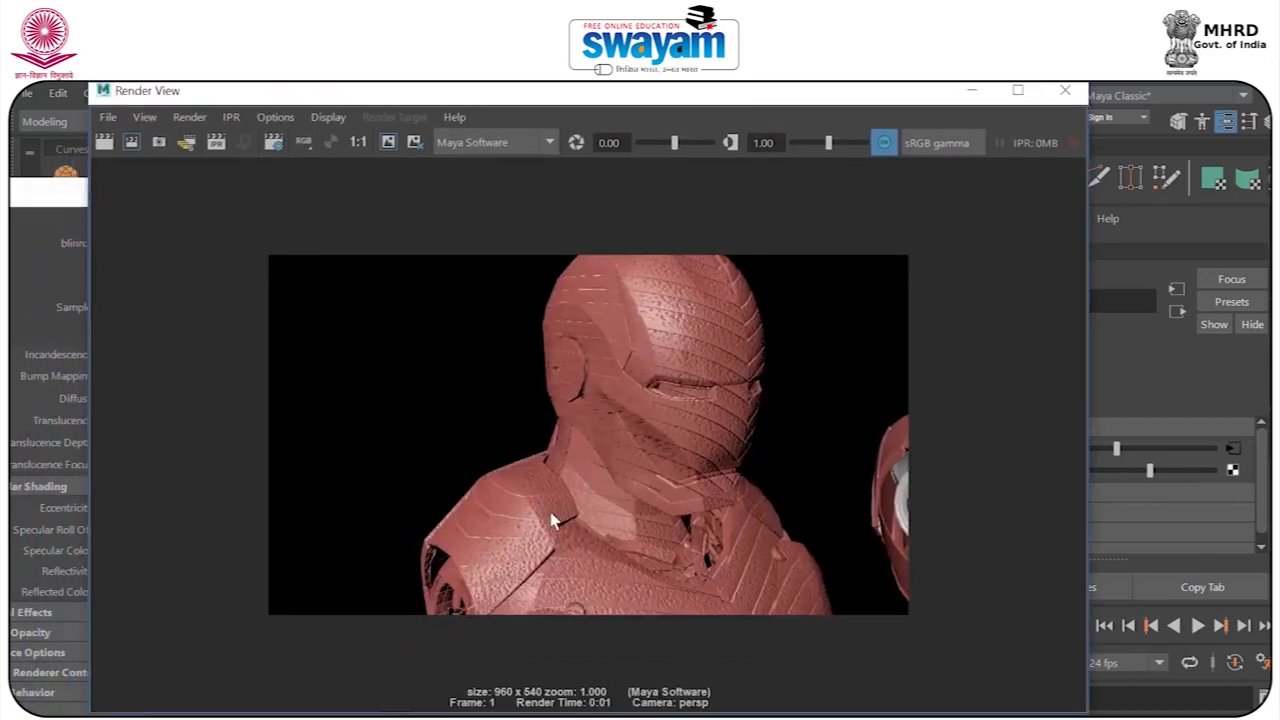
pyautogui.click(1065, 90)
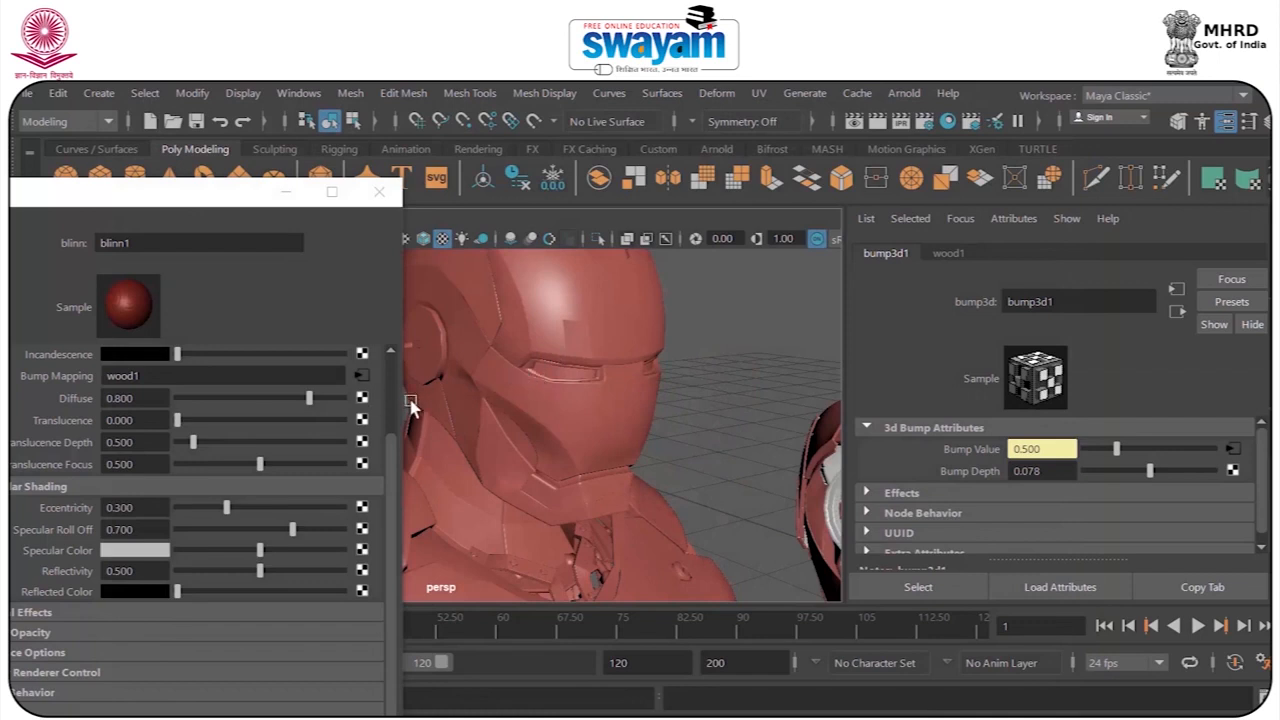
# Open the wood texture's attributes and change its filler color to a more saturated cyan.
pyautogui.click(362, 376)
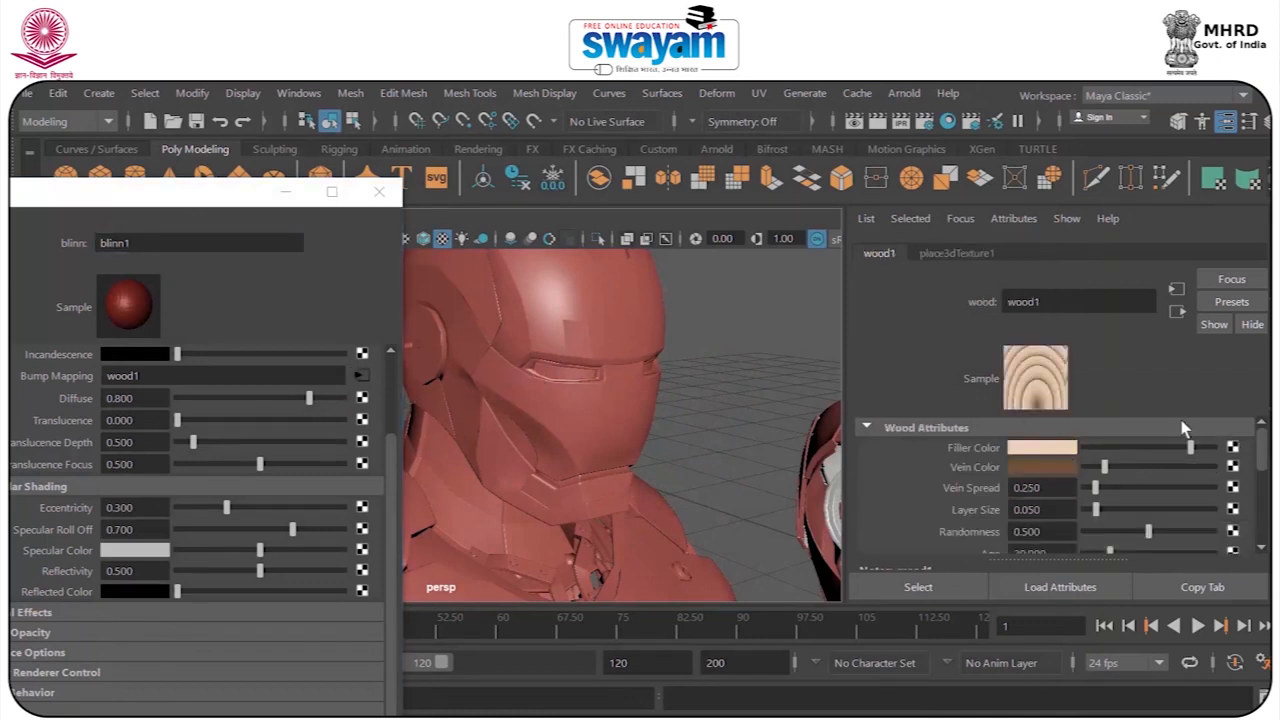
pyautogui.click(1063, 449)
pyautogui.click(1072, 502)
pyautogui.click(1093, 503)
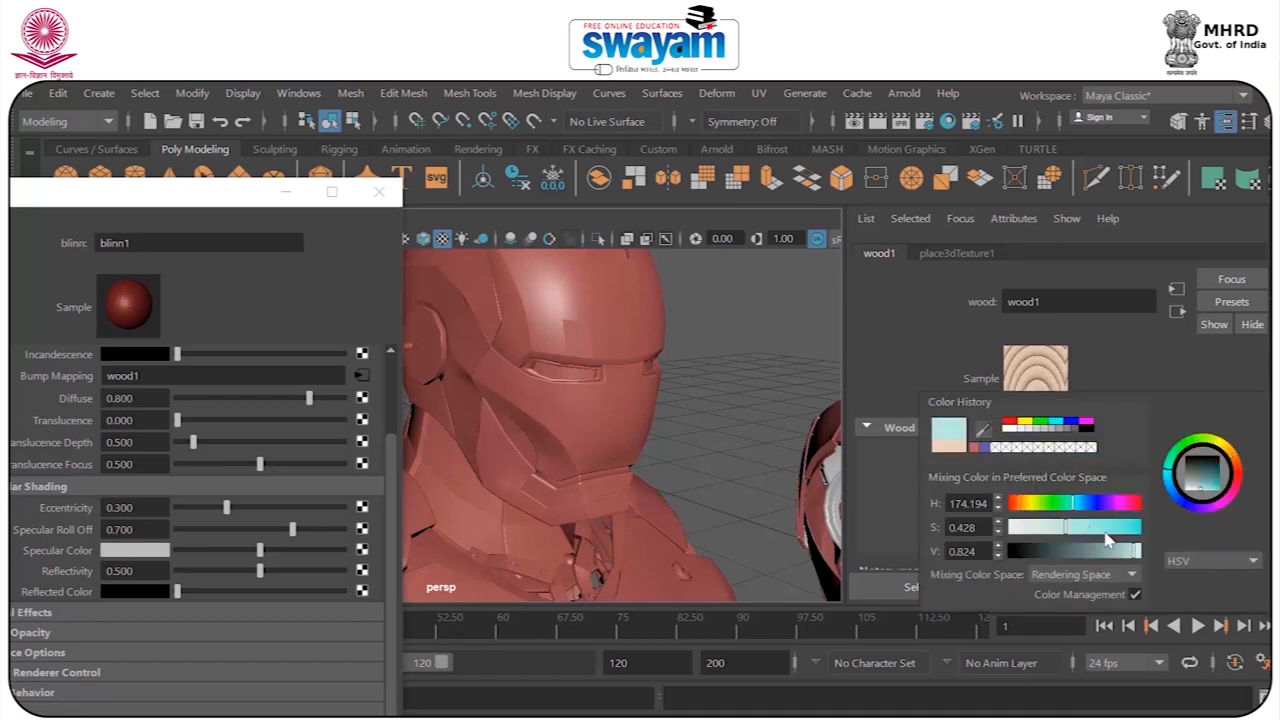
pyautogui.click(1111, 528)
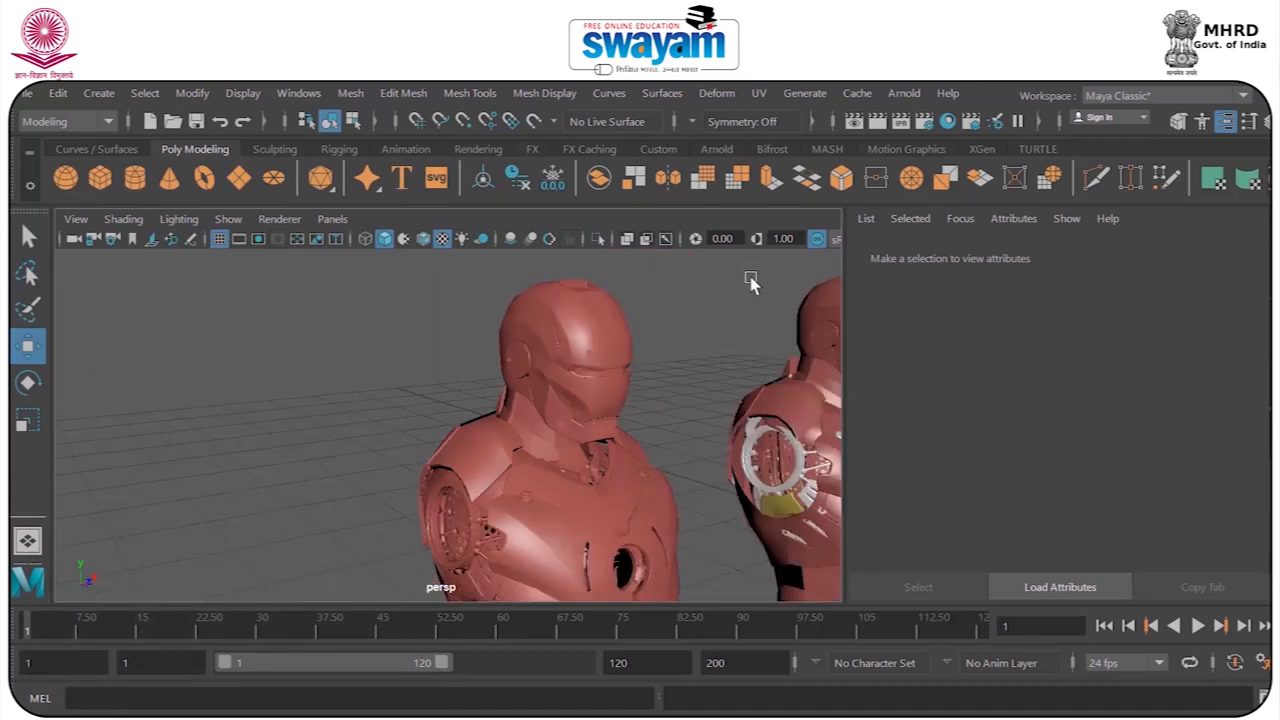
# Select all parts of the second Iron Man bust in the row and assign a new Lambert material.
pyautogui.keyDown('alt'); pyautogui.moveTo(757, 375); pyautogui.dragTo(659, 400); pyautogui.keyUp('alt')
pyautogui.keyDown('alt'); pyautogui.moveTo(700, 365); pyautogui.dragTo(546, 295, button='middle'); pyautogui.keyUp('alt')
pyautogui.scroll(-5, 601, 373)
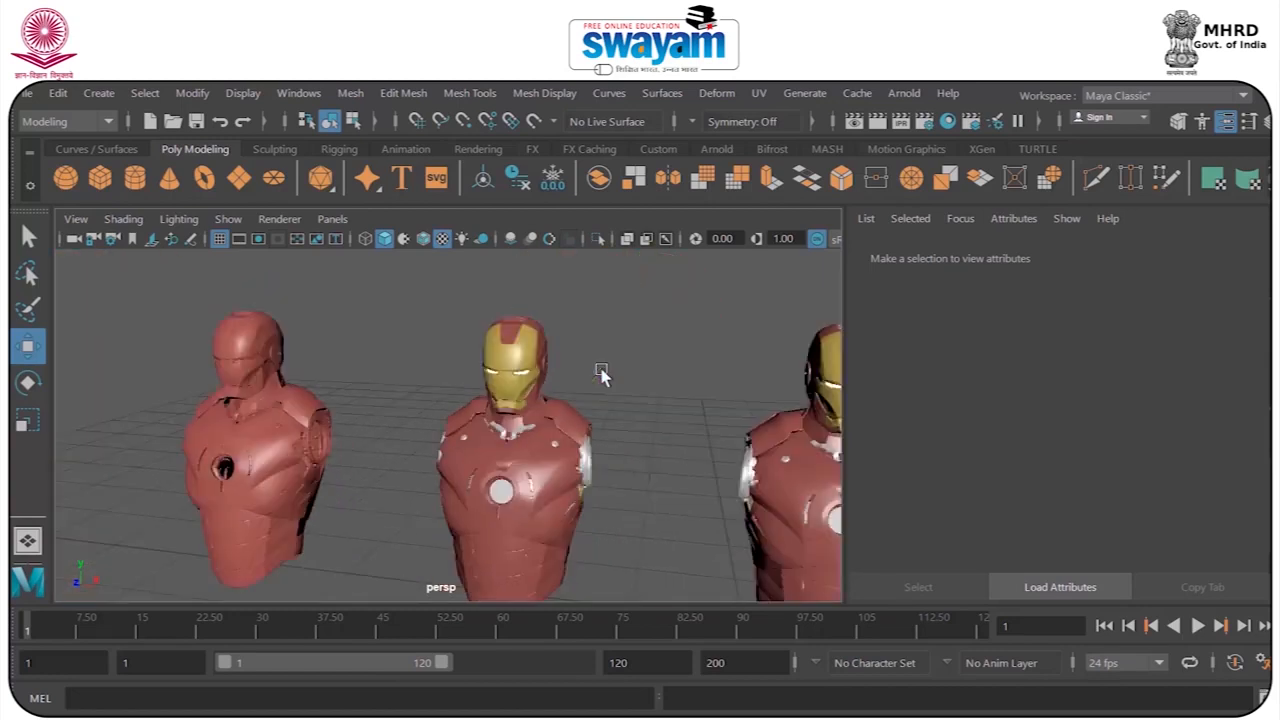
pyautogui.keyDown('alt'); pyautogui.moveTo(551, 445); pyautogui.dragTo(564, 440); pyautogui.keyUp('alt')
pyautogui.moveTo(457, 281); pyautogui.dragTo(661, 641)
pyautogui.rightClick(570, 435)
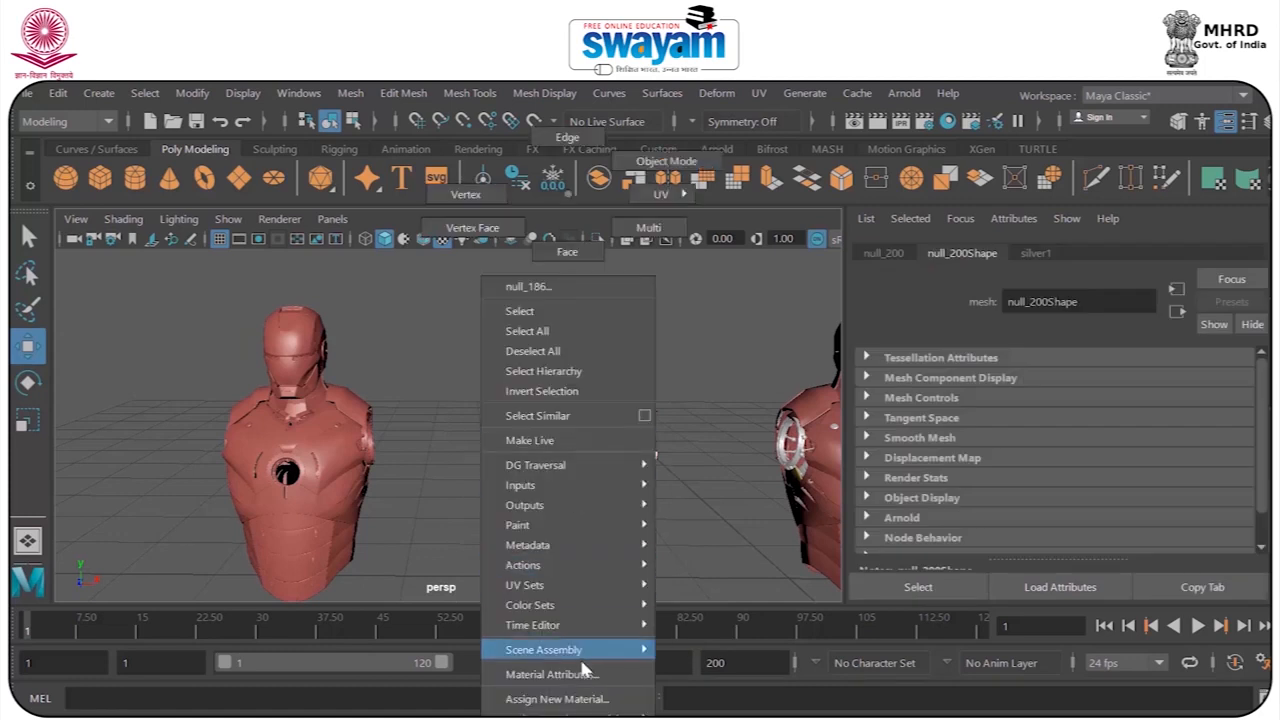
pyautogui.click(556, 699)
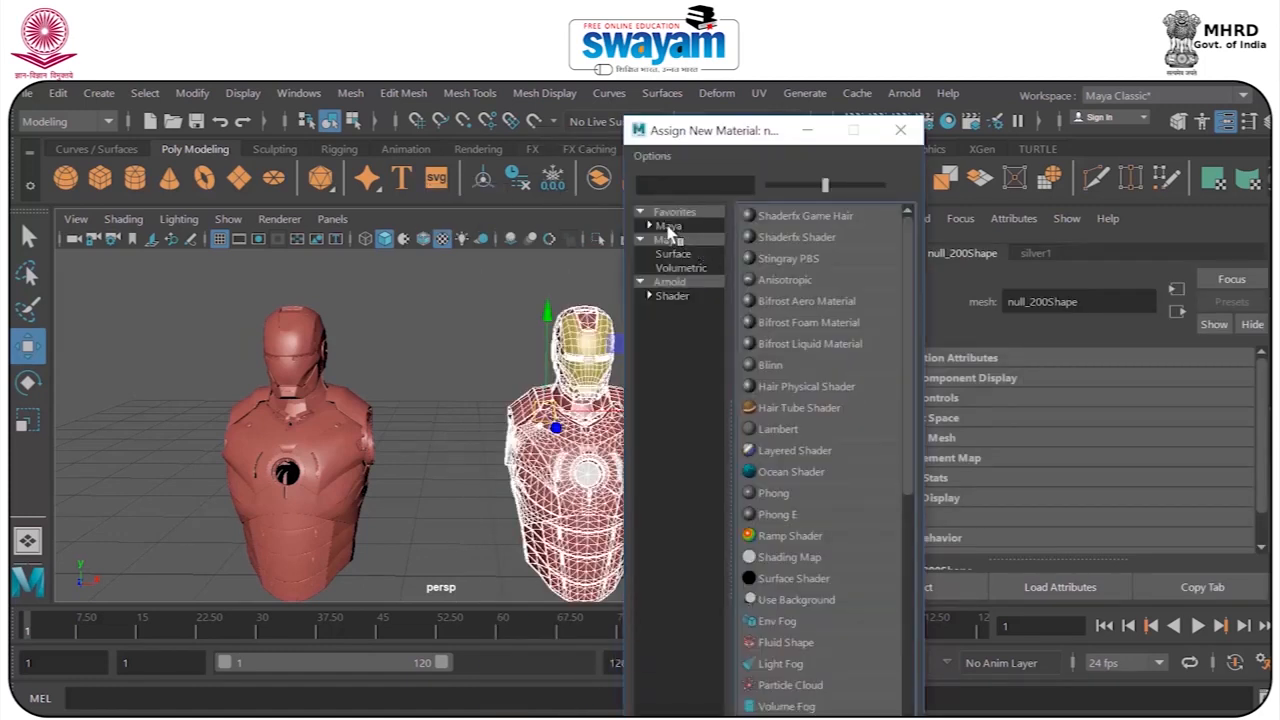
pyautogui.click(667, 227)
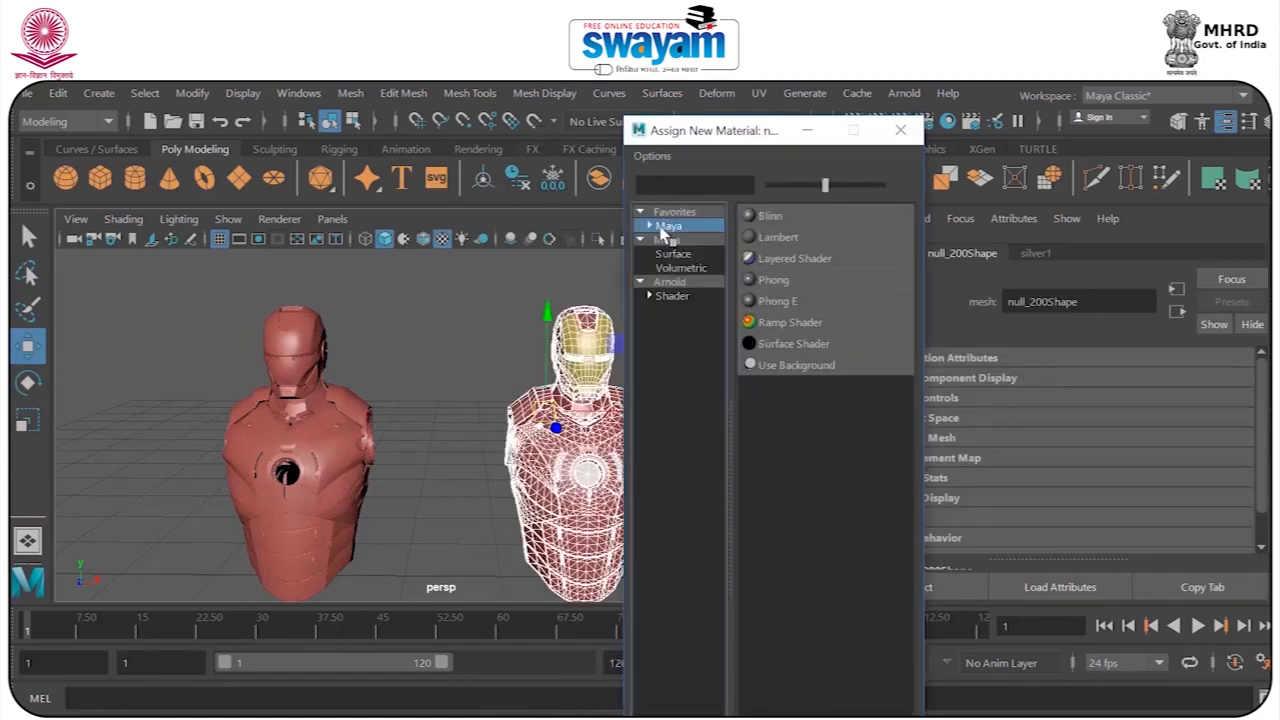
pyautogui.click(775, 237)
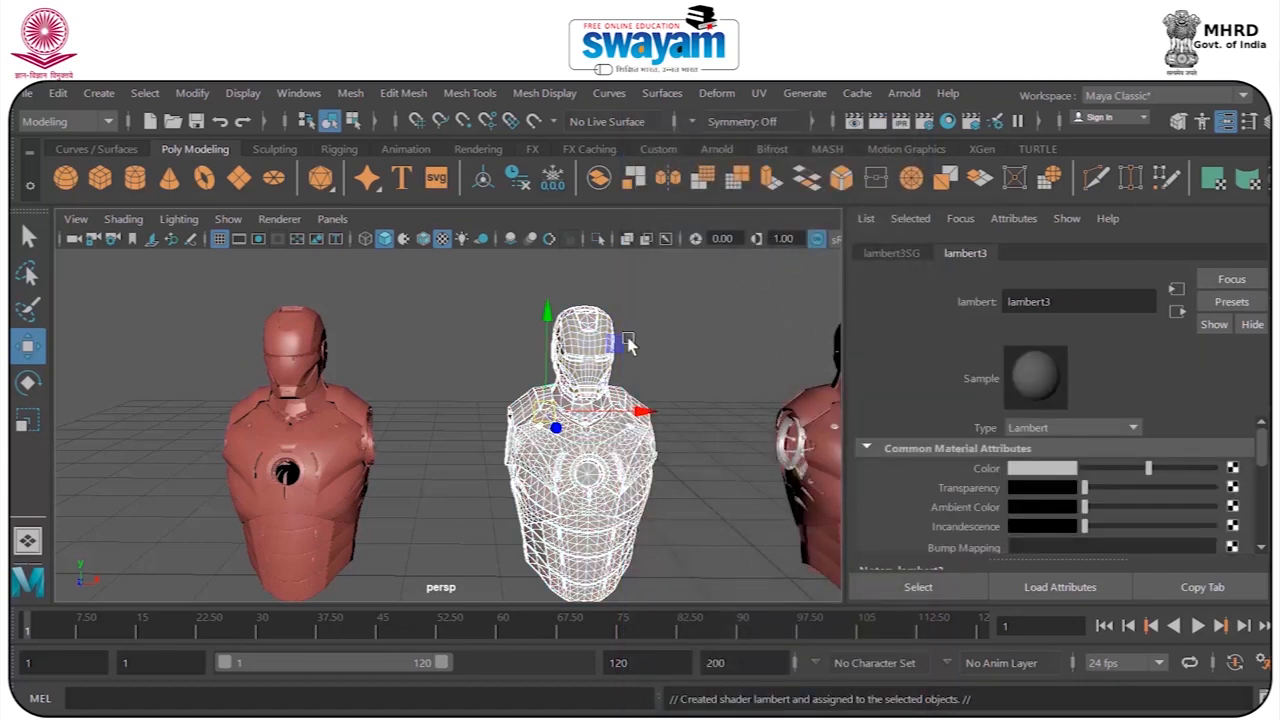
# Deselect the Lambert bust and render it centered beside the red Blinn bust for comparison.
pyautogui.click(677, 314)
pyautogui.scroll(2, 648, 352)
pyautogui.keyDown('alt'); pyautogui.moveTo(650, 352); pyautogui.dragTo(672, 330); pyautogui.keyUp('alt')
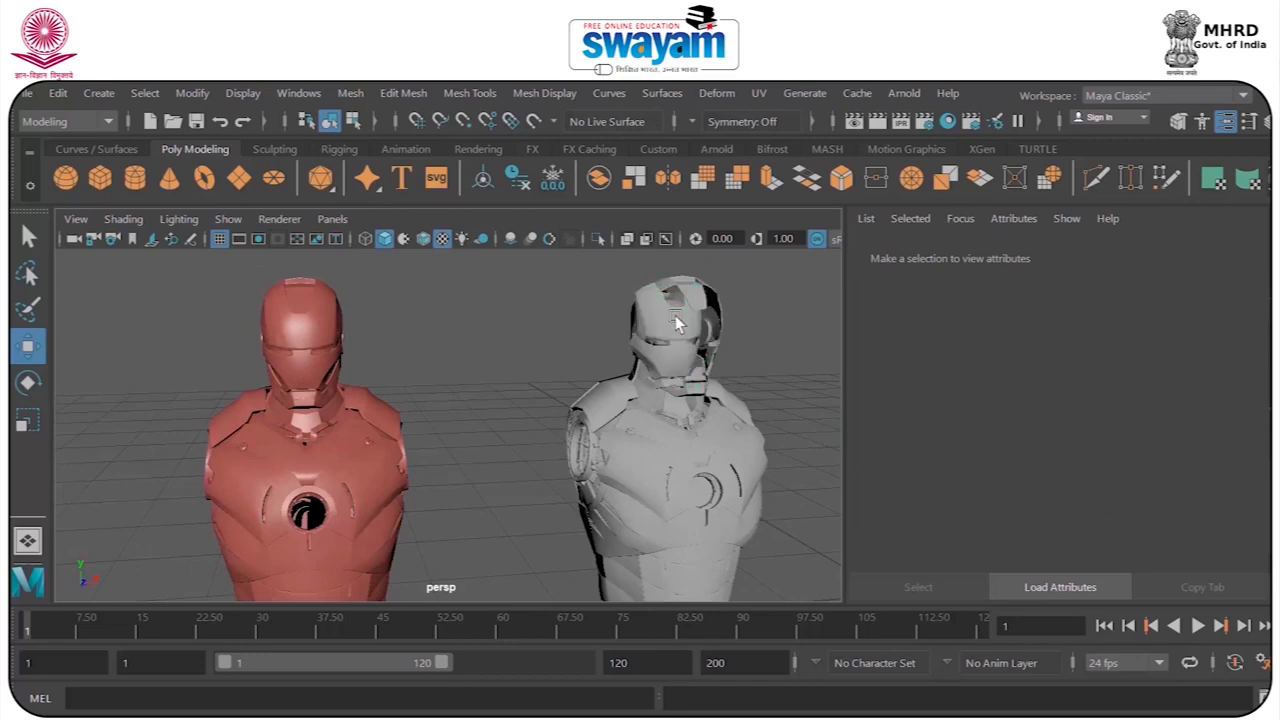
pyautogui.keyDown('alt'); pyautogui.moveTo(766, 349); pyautogui.dragTo(645, 343); pyautogui.keyUp('alt')
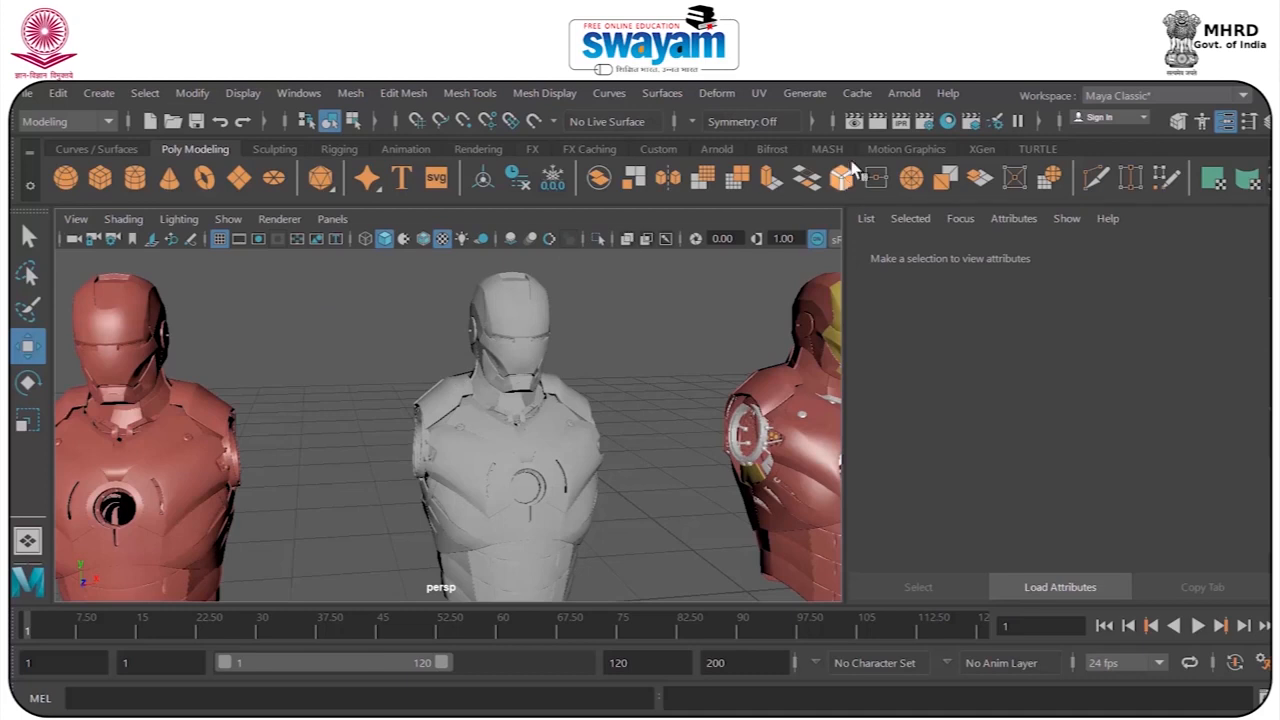
pyautogui.click(877, 121)
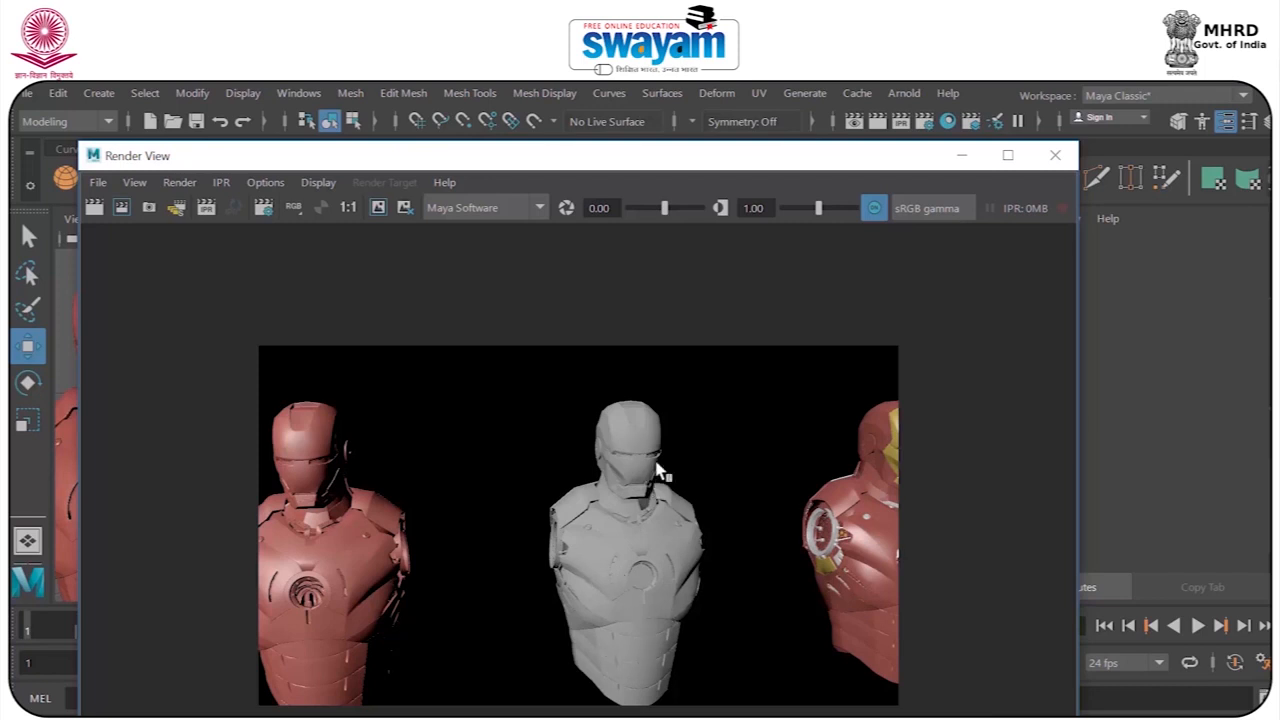
pyautogui.click(1055, 155)
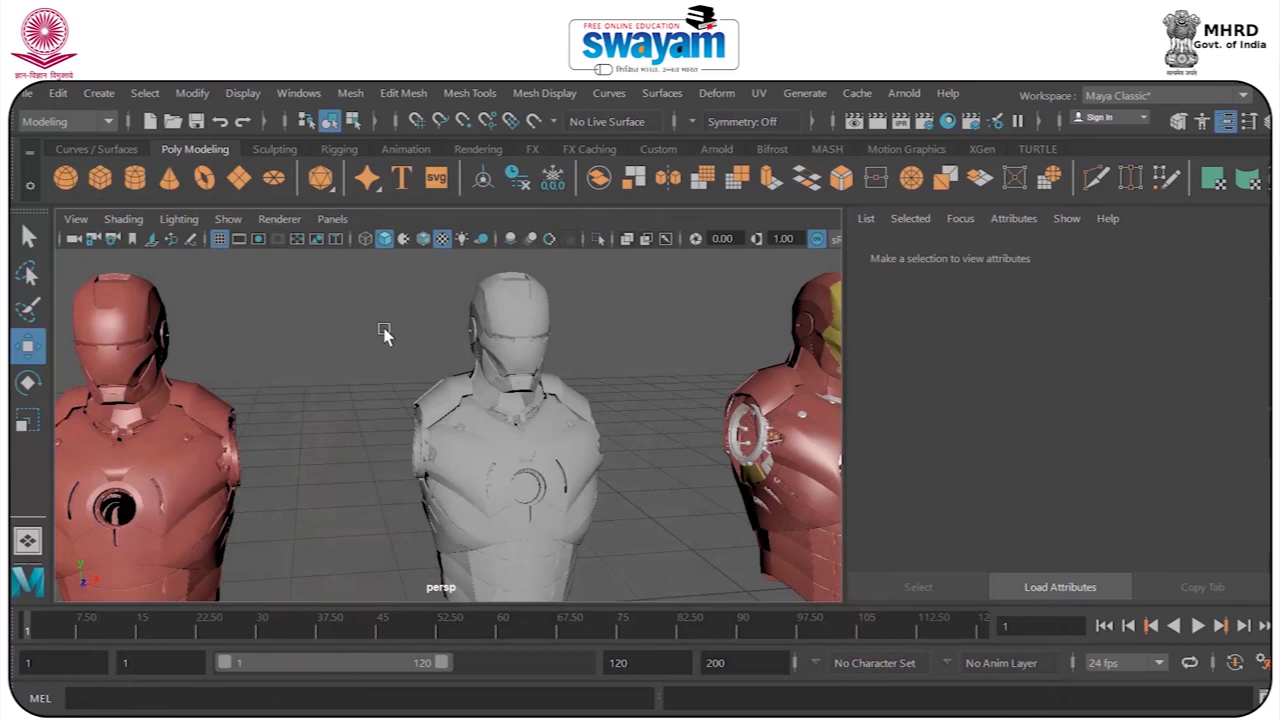
# Set the second bust's Lambert translucence to 0.523 and render the busts.
pyautogui.click(510, 420)
pyautogui.click(1042, 253)
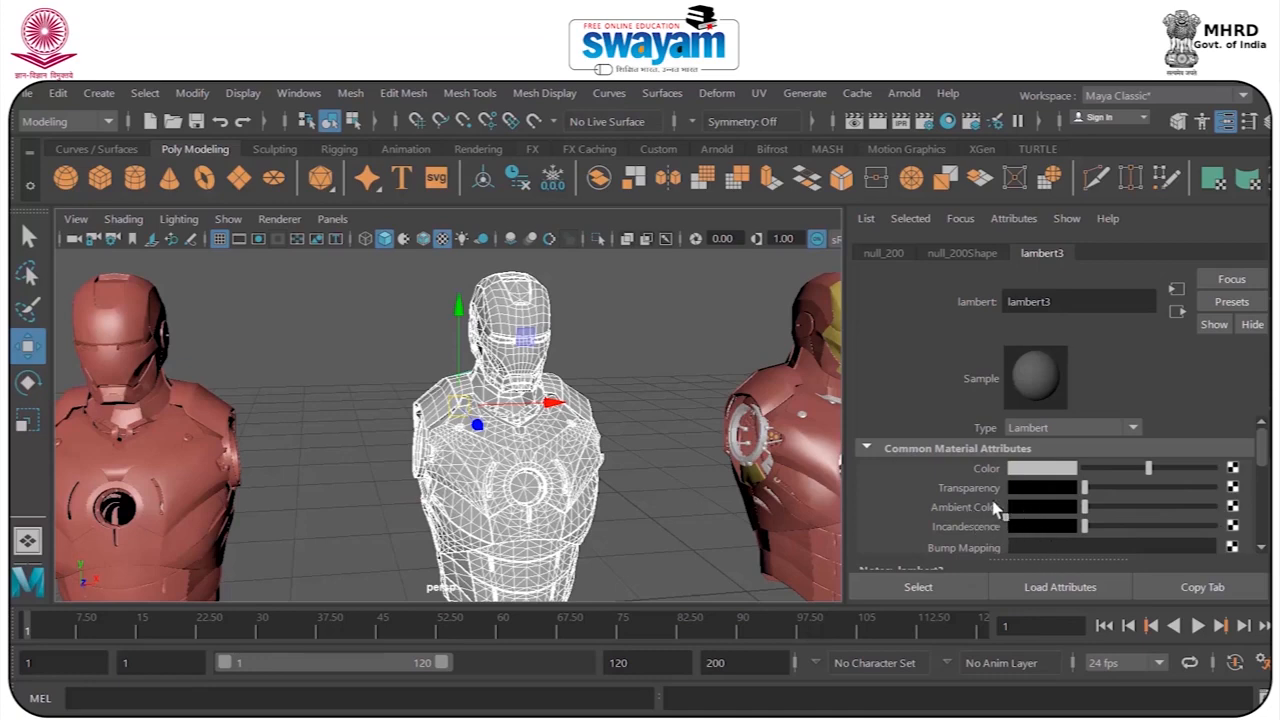
pyautogui.moveTo(1264, 446); pyautogui.dragTo(1265, 484)
pyautogui.moveTo(1090, 437)
pyautogui.mouseDown()
pyautogui.moveTo(1172, 443)
pyautogui.moveTo(1102, 443)
pyautogui.moveTo(1152, 443)
pyautogui.mouseUp()
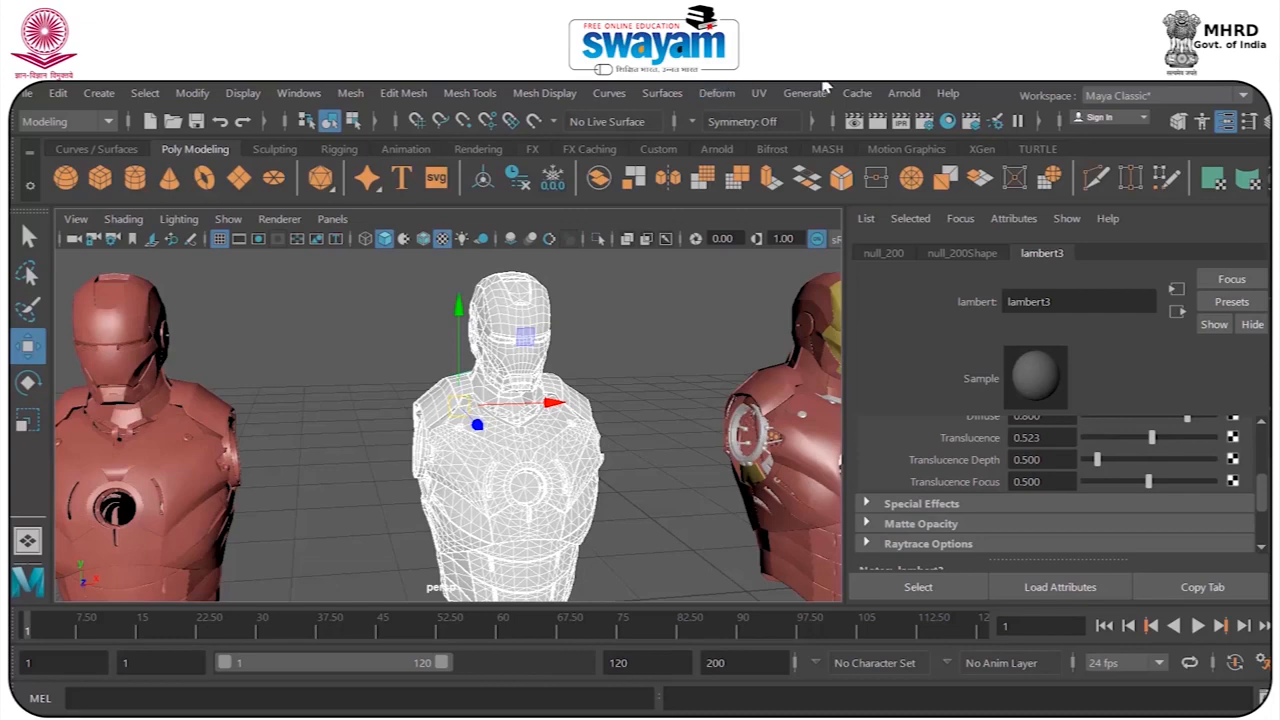
pyautogui.click(878, 120)
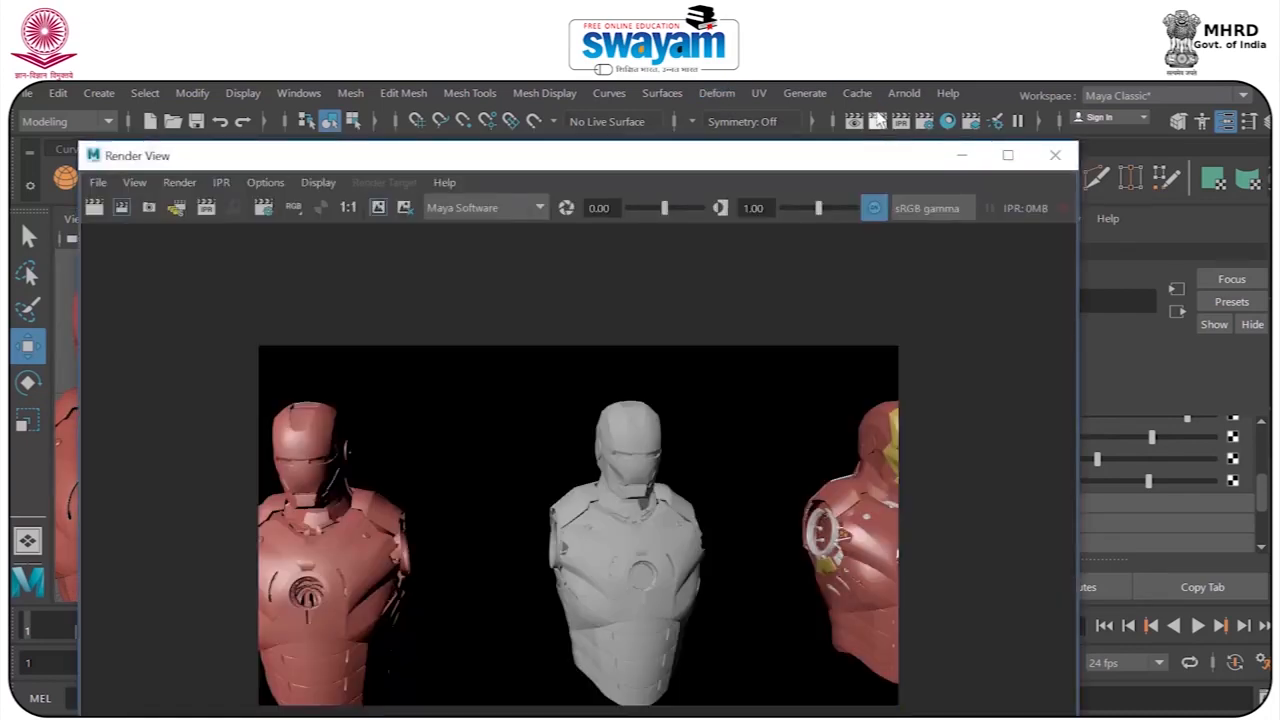
# Set the second bust's Lambert translucence back to 0 and show the material's Special Effects attributes.
pyautogui.click(1055, 155)
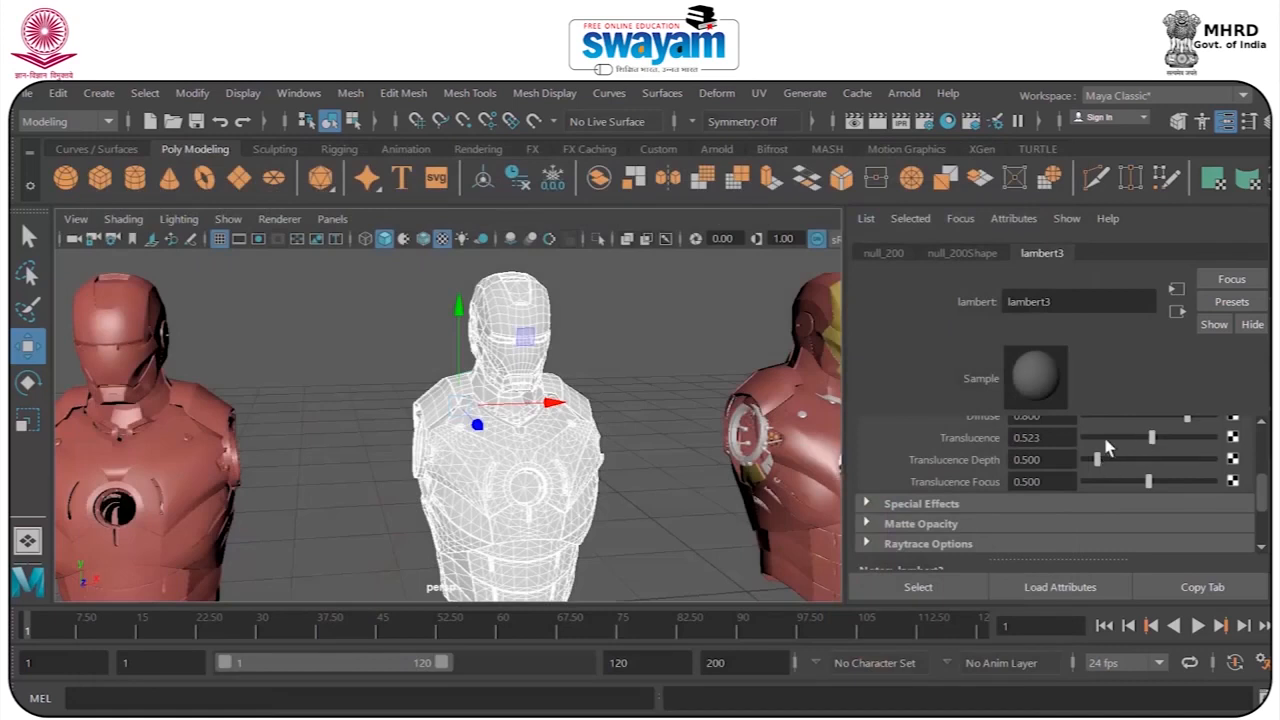
pyautogui.moveTo(1098, 443); pyautogui.dragTo(1068, 435)
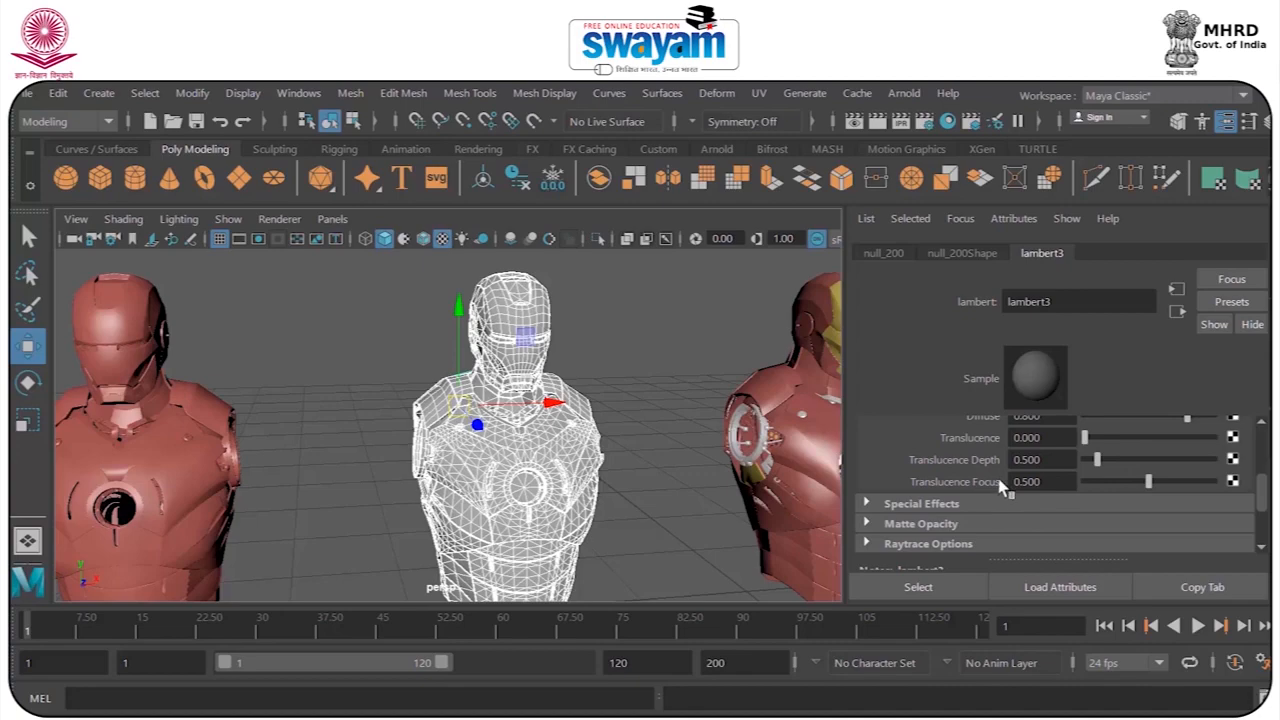
pyautogui.scroll(-2, 1000, 485)
pyautogui.click(957, 424)
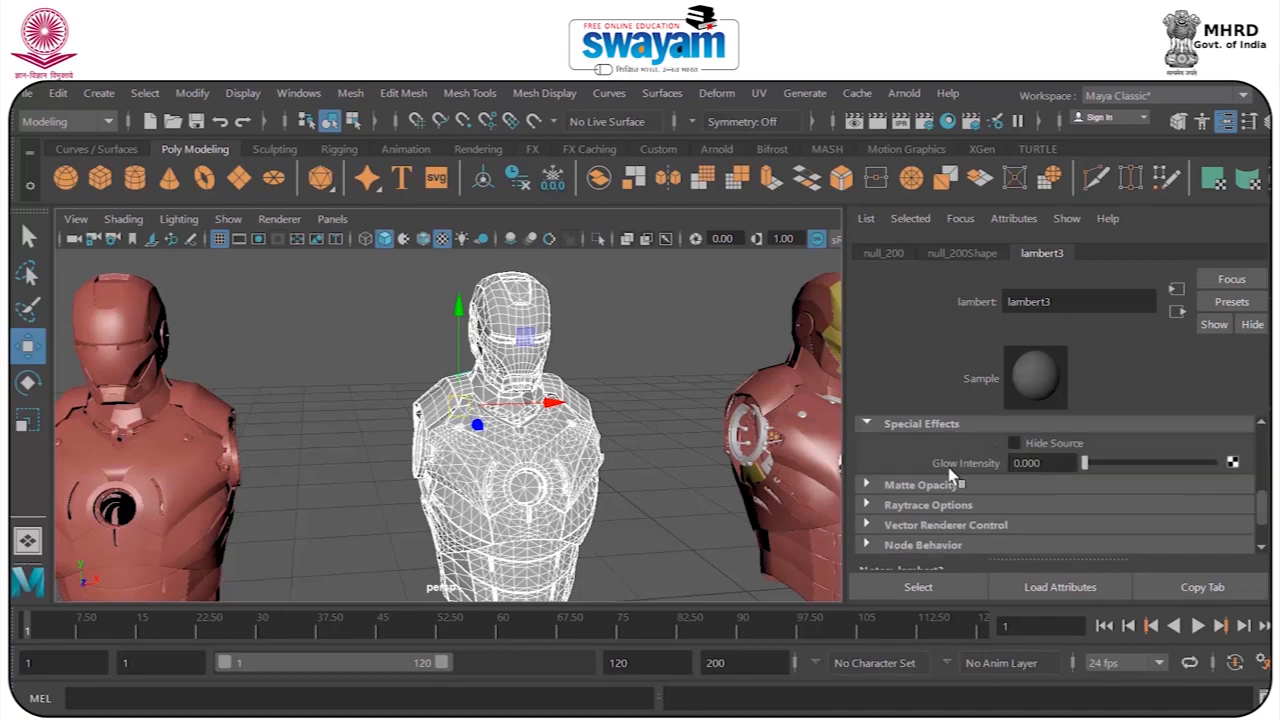
pyautogui.click(1040, 462)
pyautogui.click(917, 442)
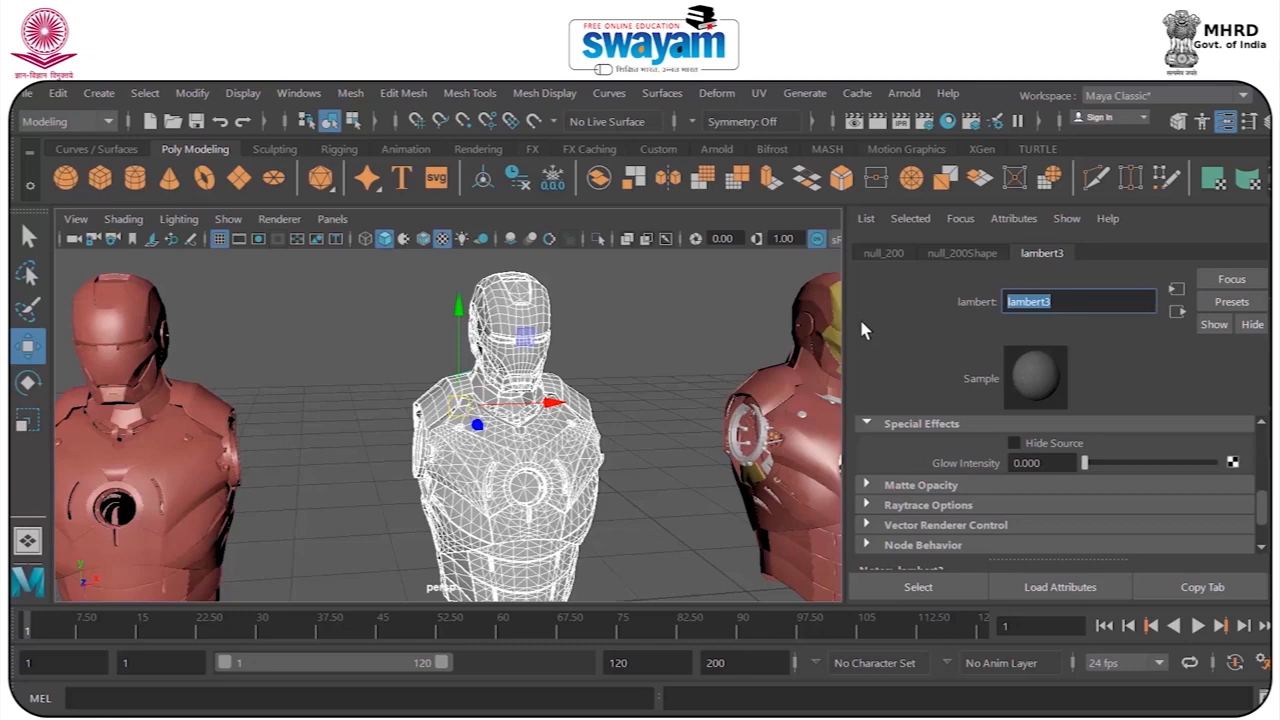
pyautogui.moveTo(1261, 499); pyautogui.dragTo(1259, 472)
# Select all parts of the third Iron Man bust and assign a new Layered Shader material.
pyautogui.click(710, 302)
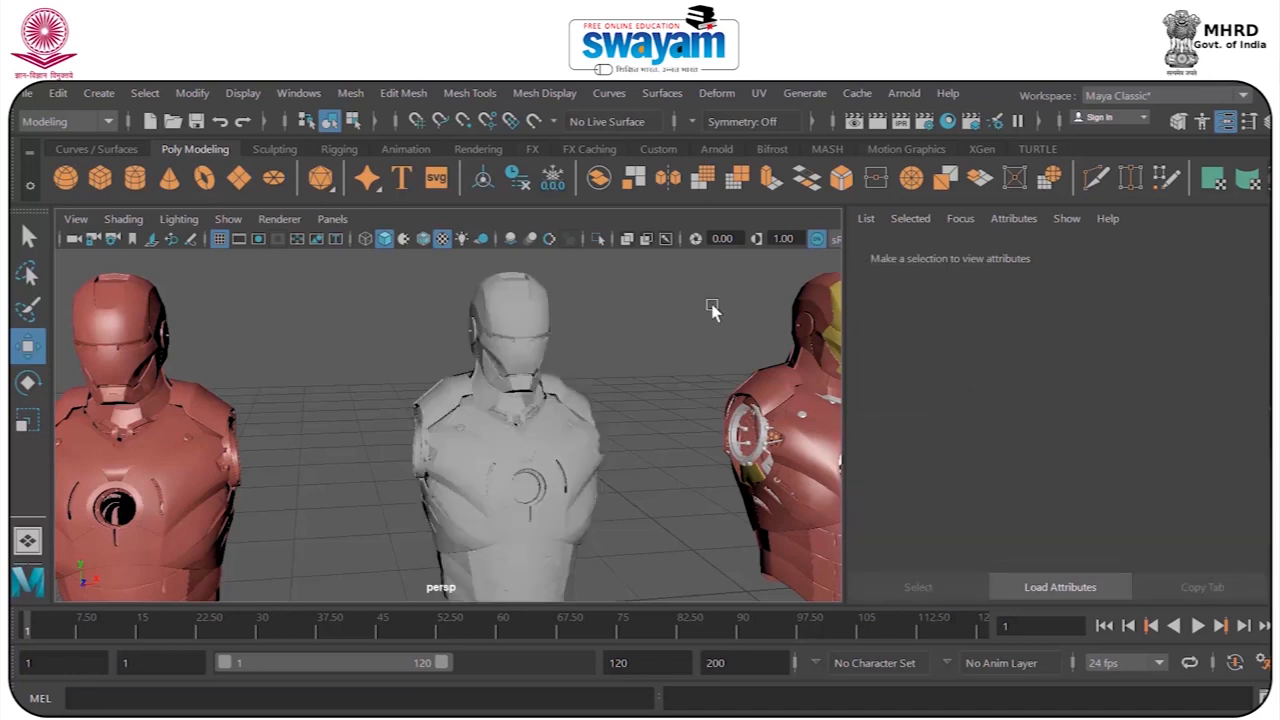
pyautogui.keyDown('alt'); pyautogui.moveTo(735, 376); pyautogui.dragTo(510, 366, button='middle'); pyautogui.keyUp('alt')
pyautogui.scroll(-3, 491, 340)
pyautogui.moveTo(428, 303); pyautogui.dragTo(604, 588)
pyautogui.scroll(3, 505, 415)
pyautogui.moveTo(506, 414); pyautogui.dragTo(540, 705, button='right')
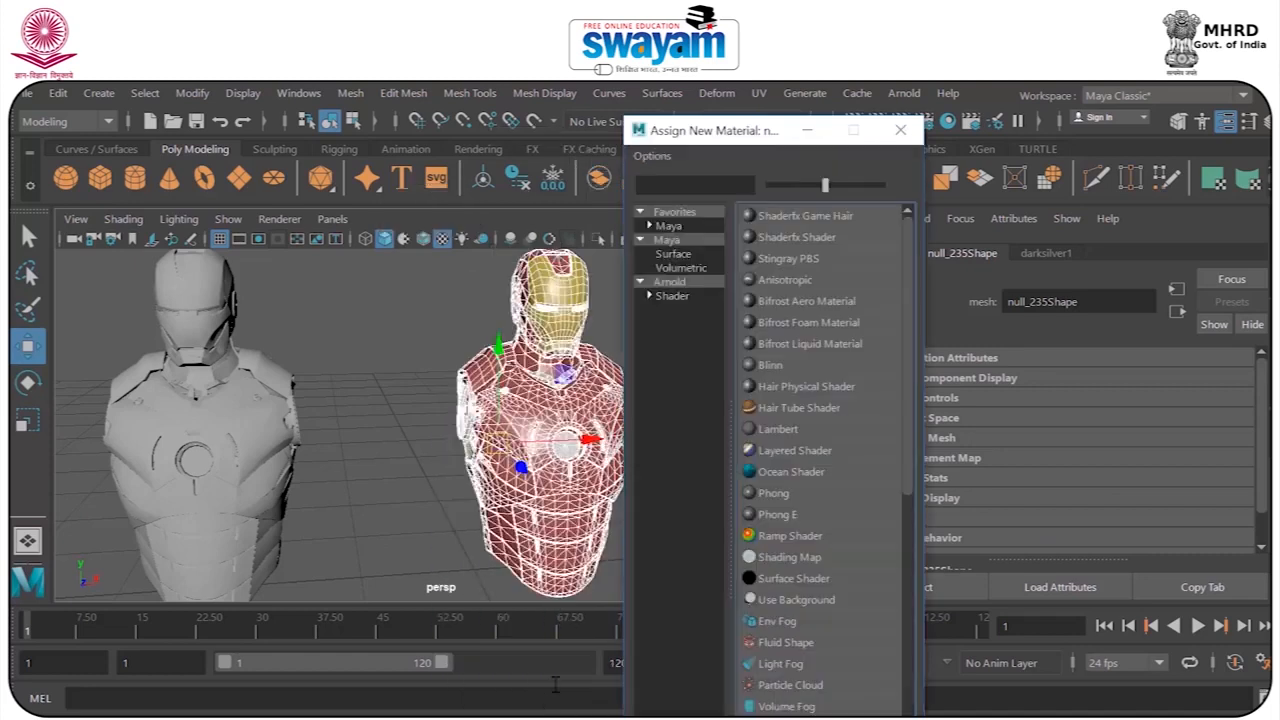
pyautogui.click(668, 226)
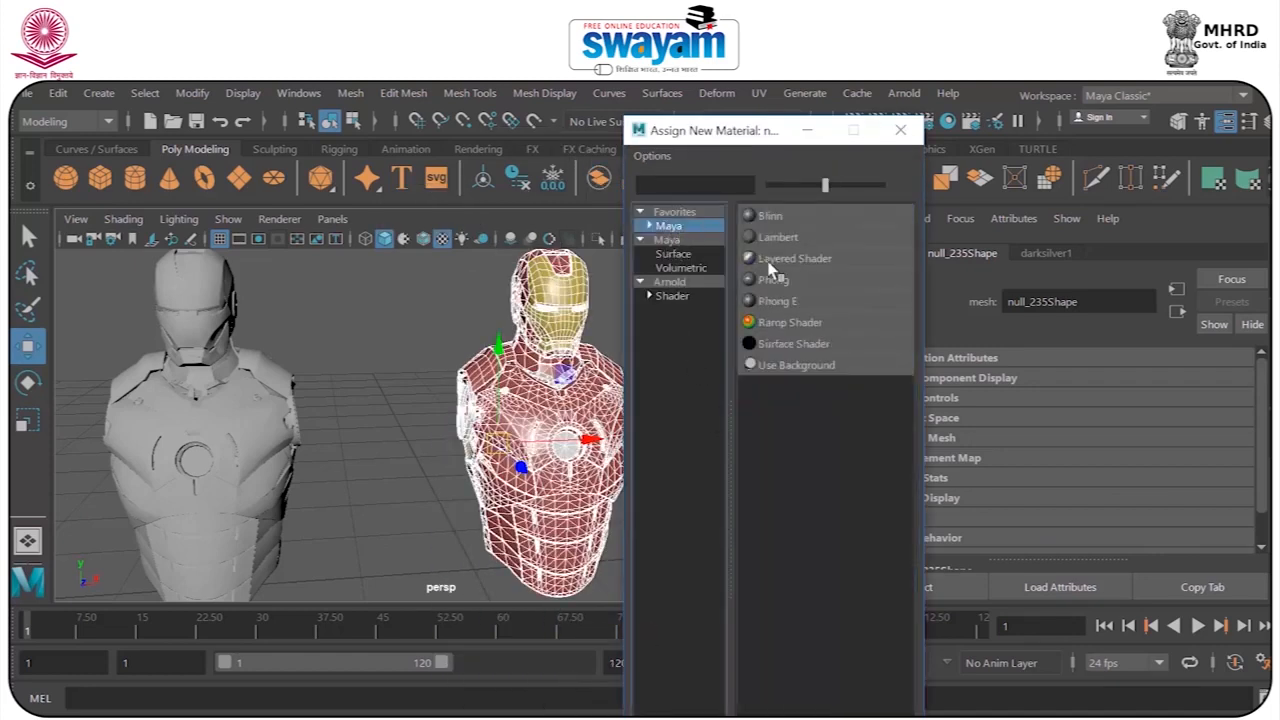
pyautogui.click(803, 260)
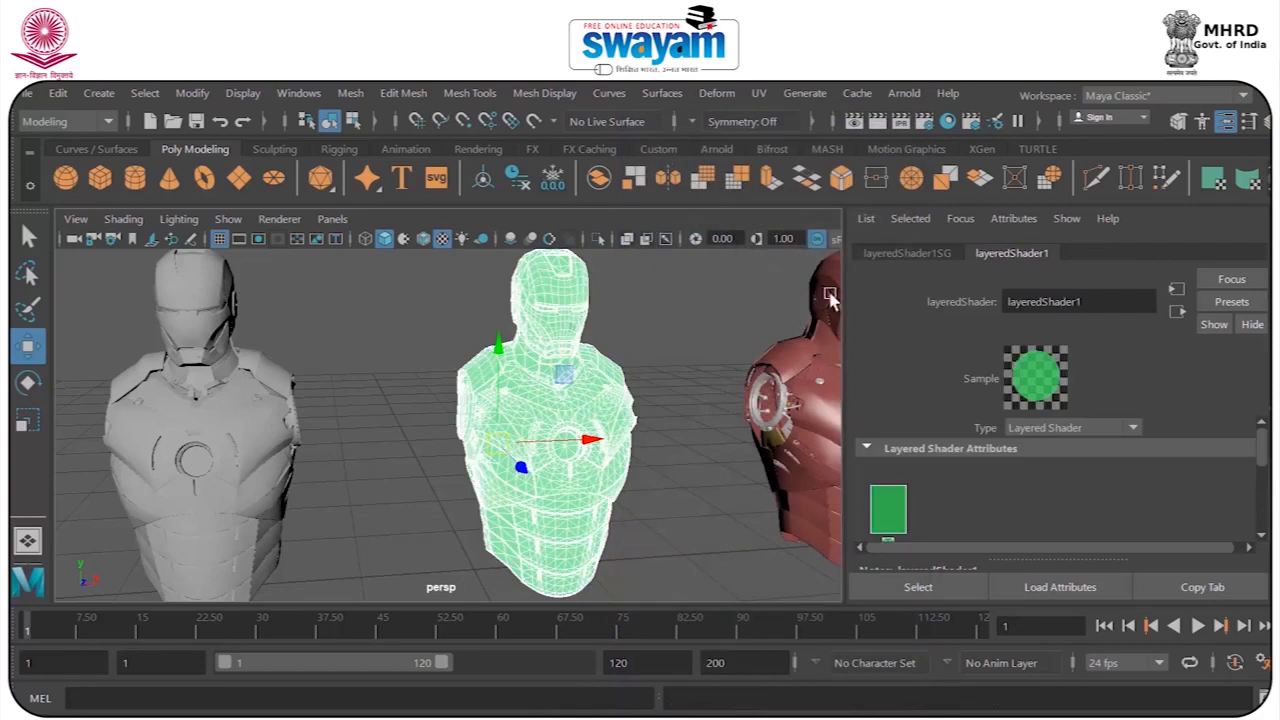
# Review the layered shader's color, transparency and compositing attributes and its render pass mode options.
pyautogui.moveTo(1259, 447); pyautogui.dragTo(1258, 482)
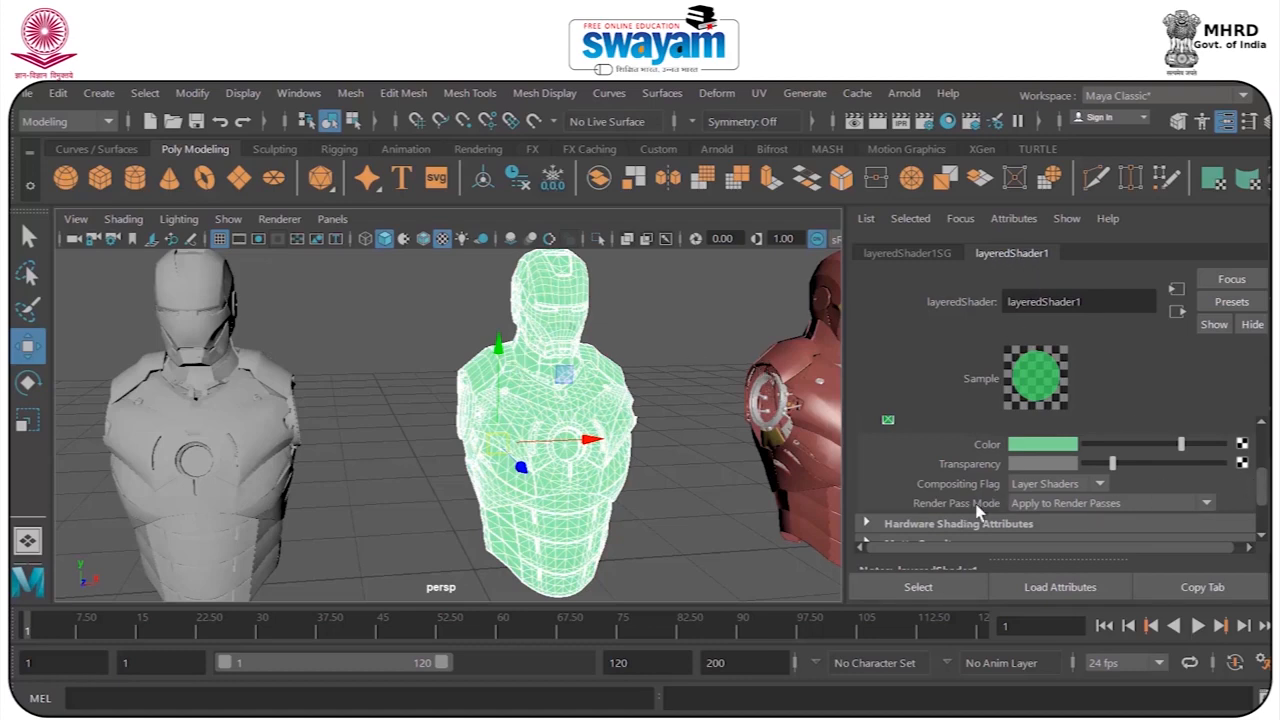
pyautogui.click(1052, 504)
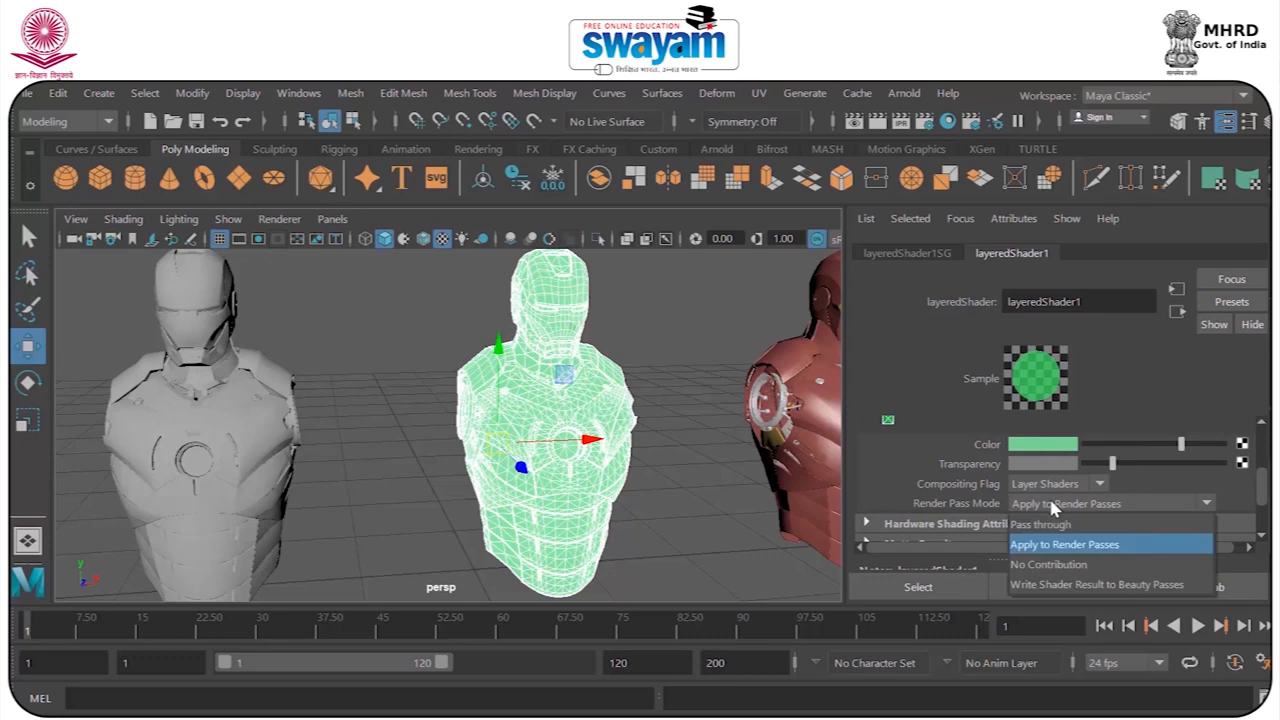
pyautogui.click(721, 322)
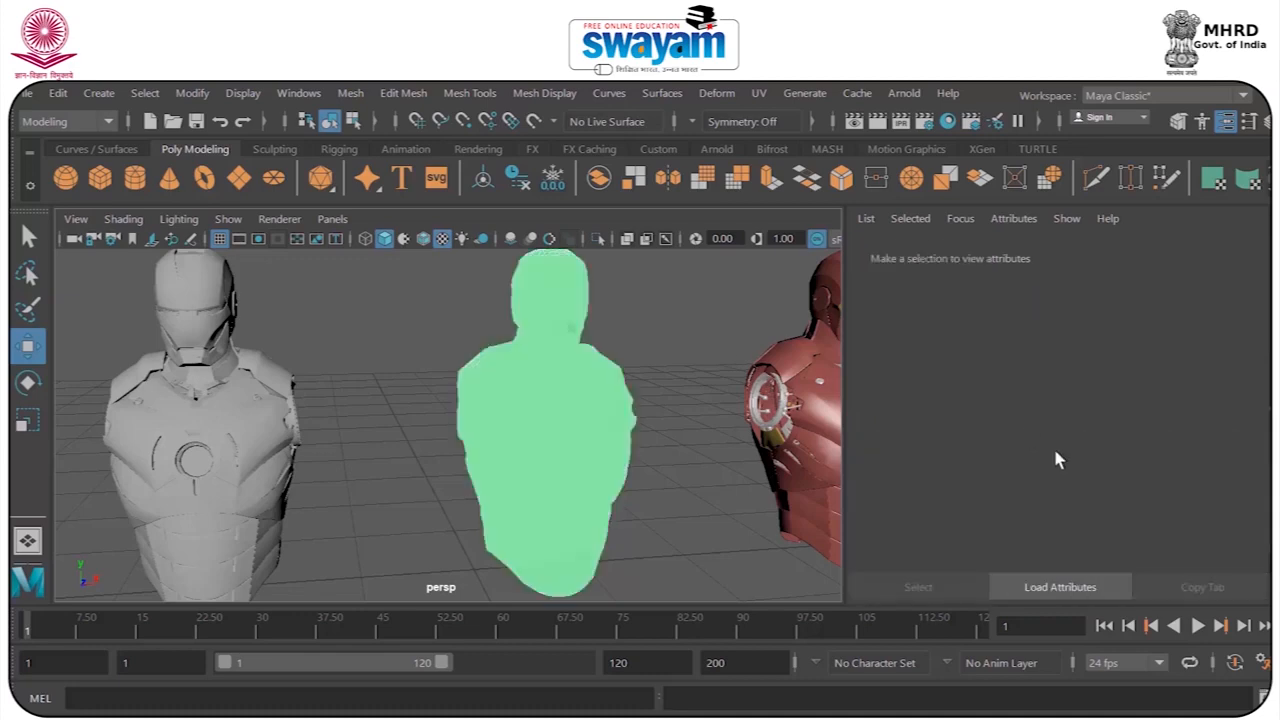
# Check the third bust's parts, deselect them and render the layered-shader bust beside the Lambert bust.
pyautogui.moveTo(663, 252); pyautogui.dragTo(432, 668)
pyautogui.click(609, 306)
pyautogui.moveTo(616, 304); pyautogui.dragTo(343, 382)
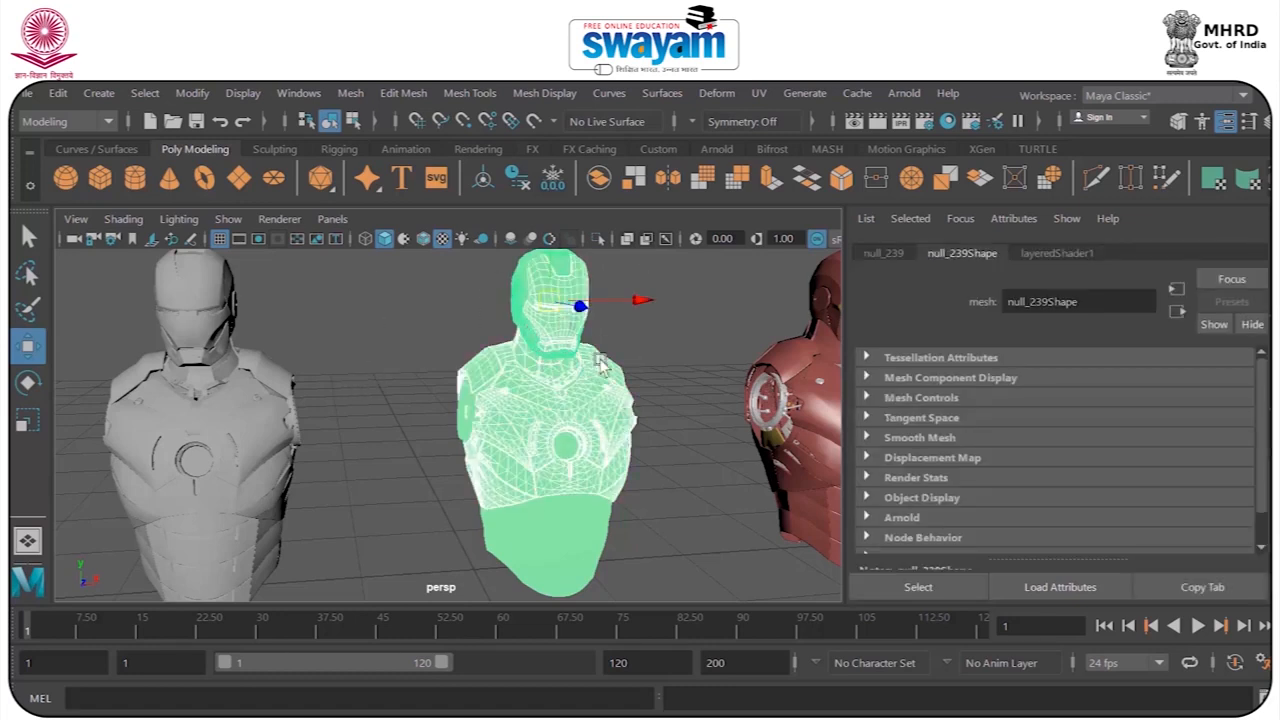
pyautogui.click(718, 292)
pyautogui.click(876, 122)
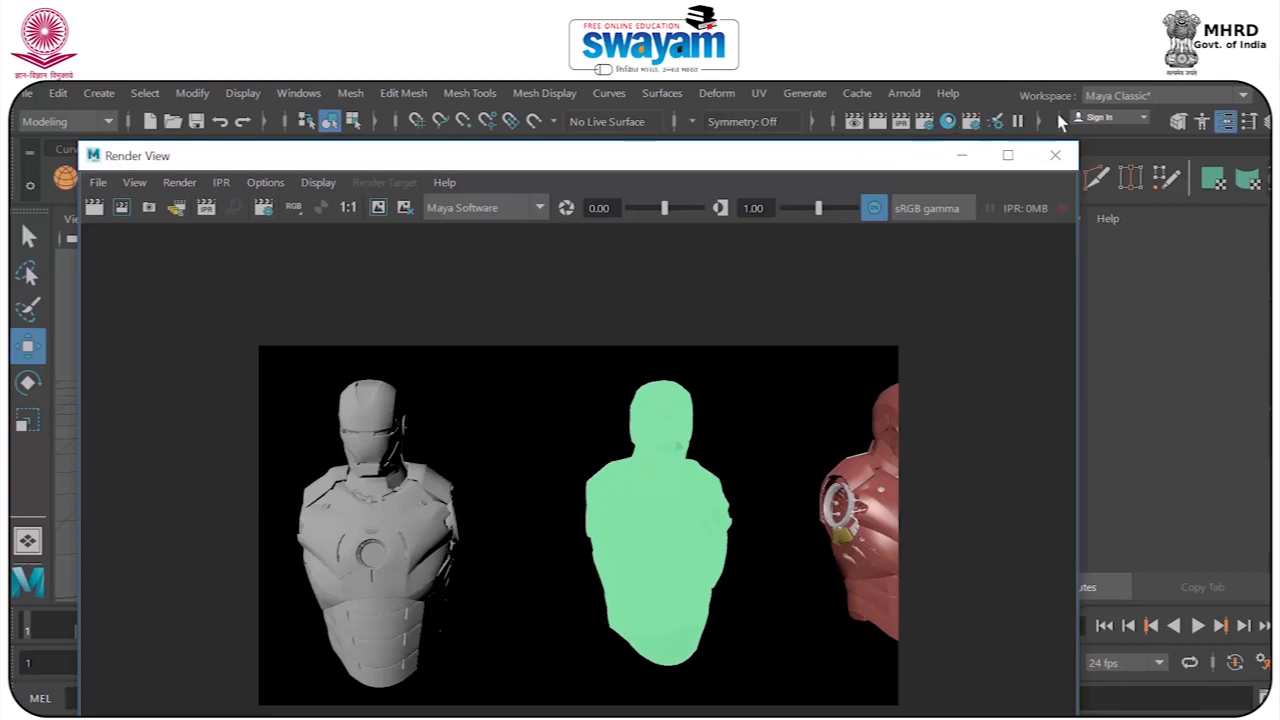
pyautogui.click(1055, 155)
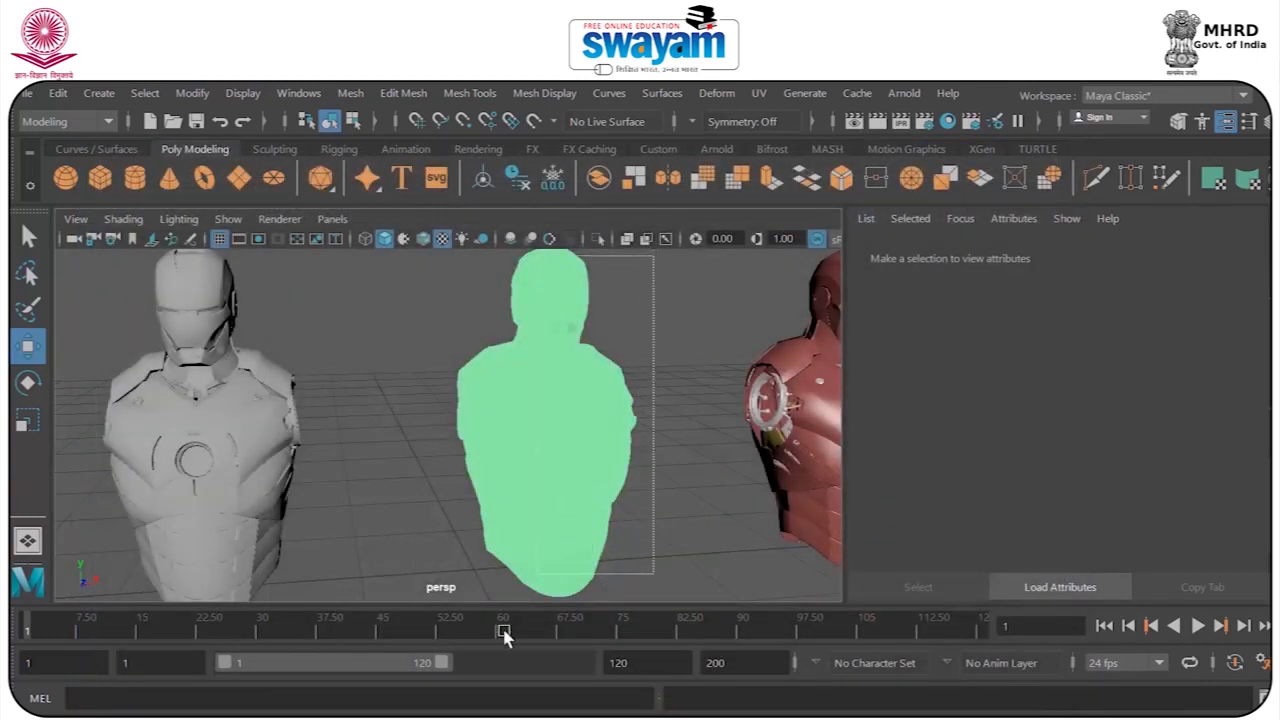
# Reselect the green third bust, raise its layered shader's transparency to a light grey and render the busts.
pyautogui.click(565, 588)
pyautogui.click(1058, 254)
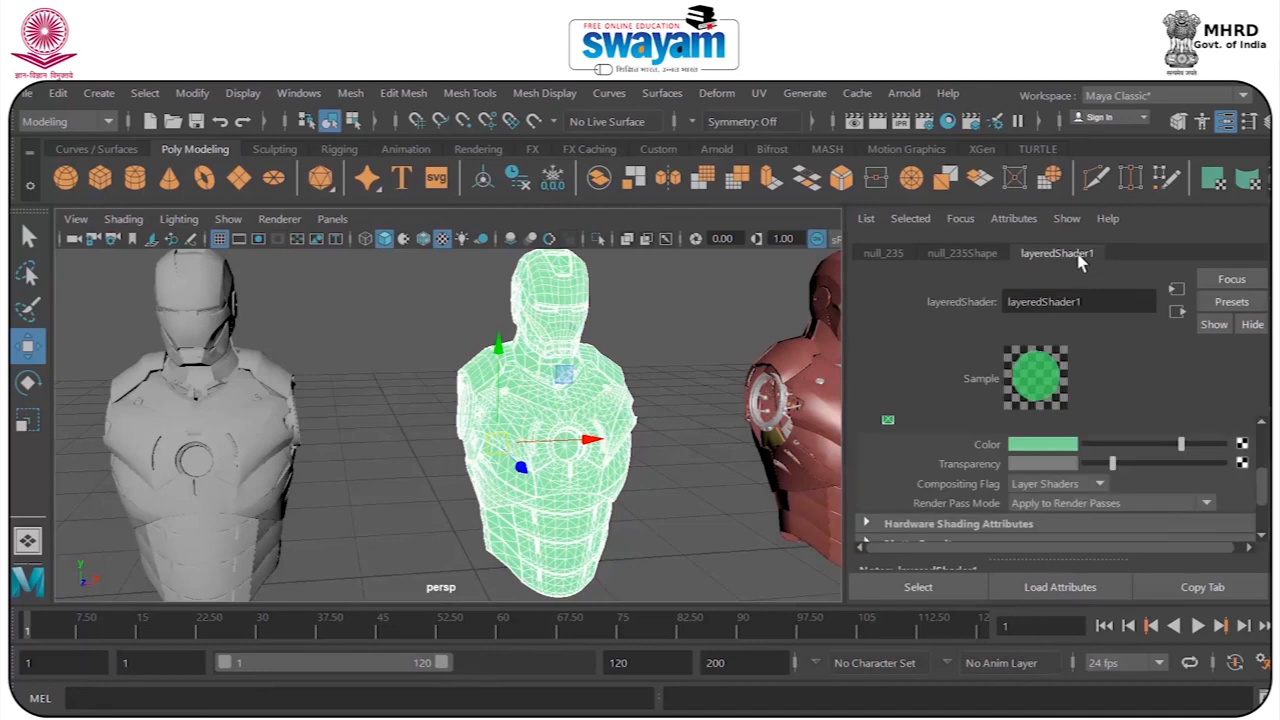
pyautogui.moveTo(1120, 466); pyautogui.dragTo(1179, 464)
pyautogui.click(876, 121)
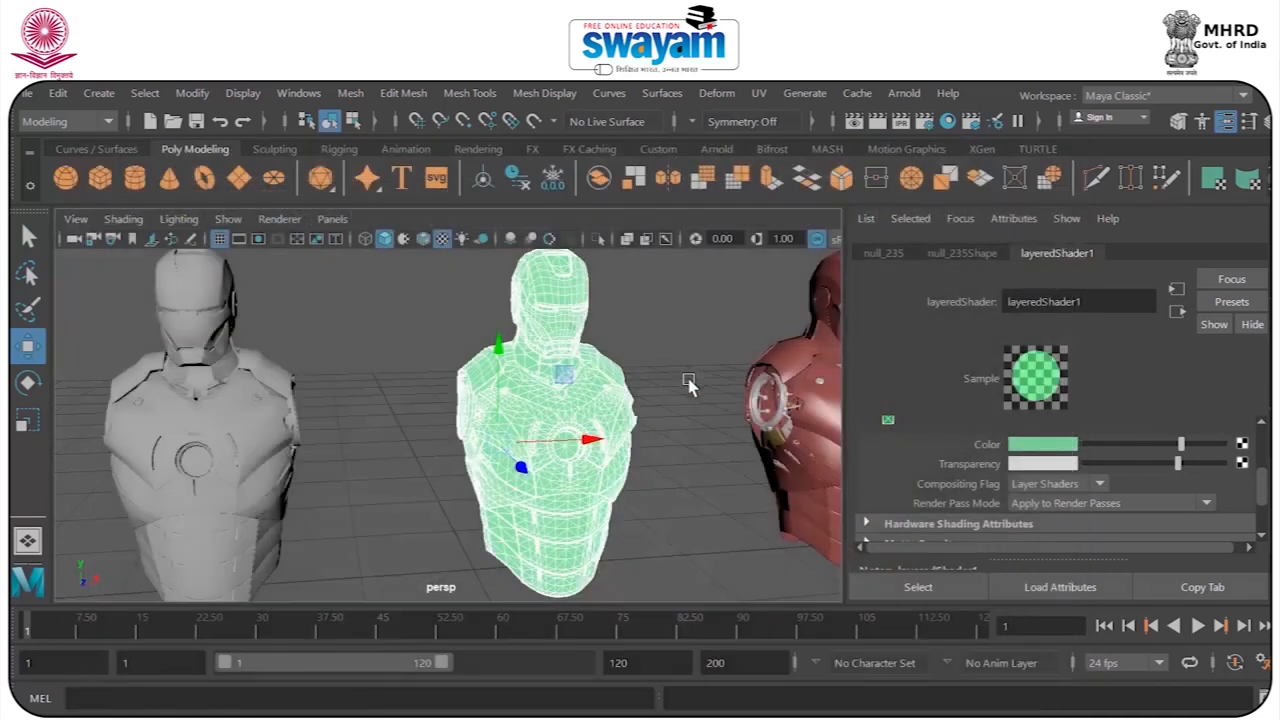
# Select all parts of the fourth Iron Man bust and assign a new Phong material.
pyautogui.keyDown('alt'); pyautogui.moveTo(686, 380); pyautogui.dragTo(490, 425); pyautogui.keyUp('alt')
pyautogui.moveTo(436, 272); pyautogui.dragTo(655, 602)
pyautogui.rightClick(585, 417)
pyautogui.click(576, 699)
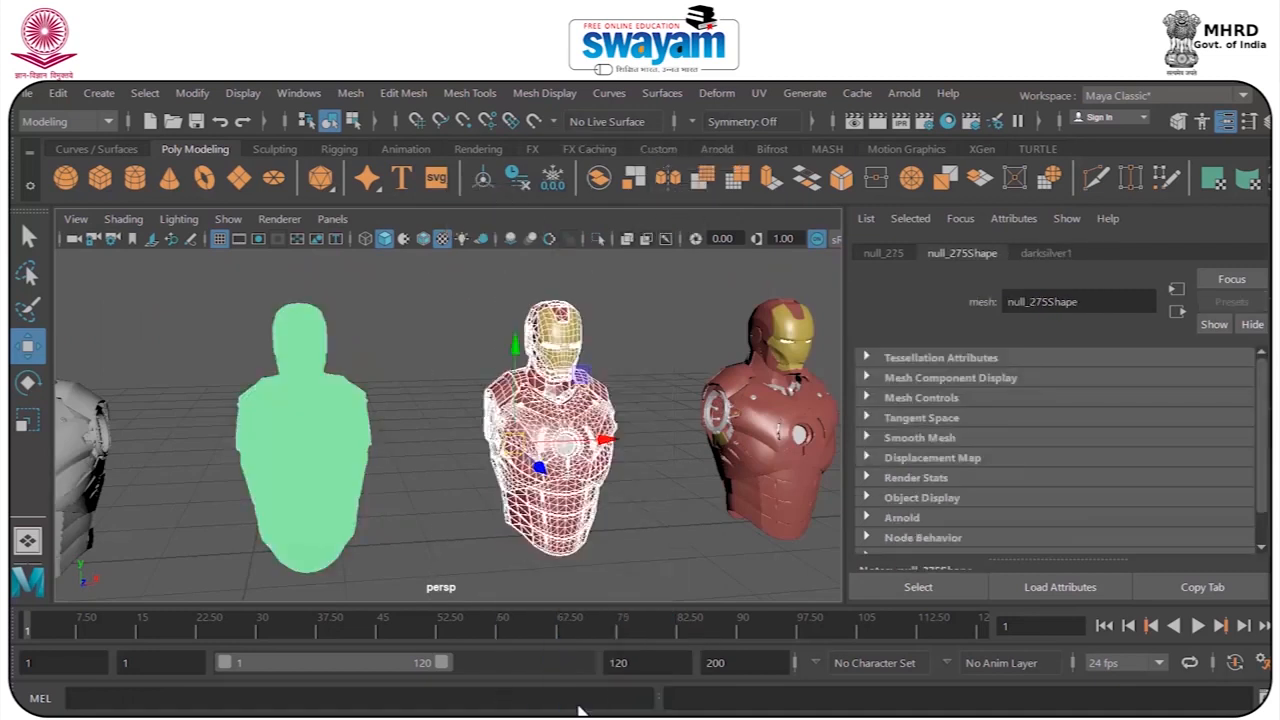
pyautogui.click(668, 226)
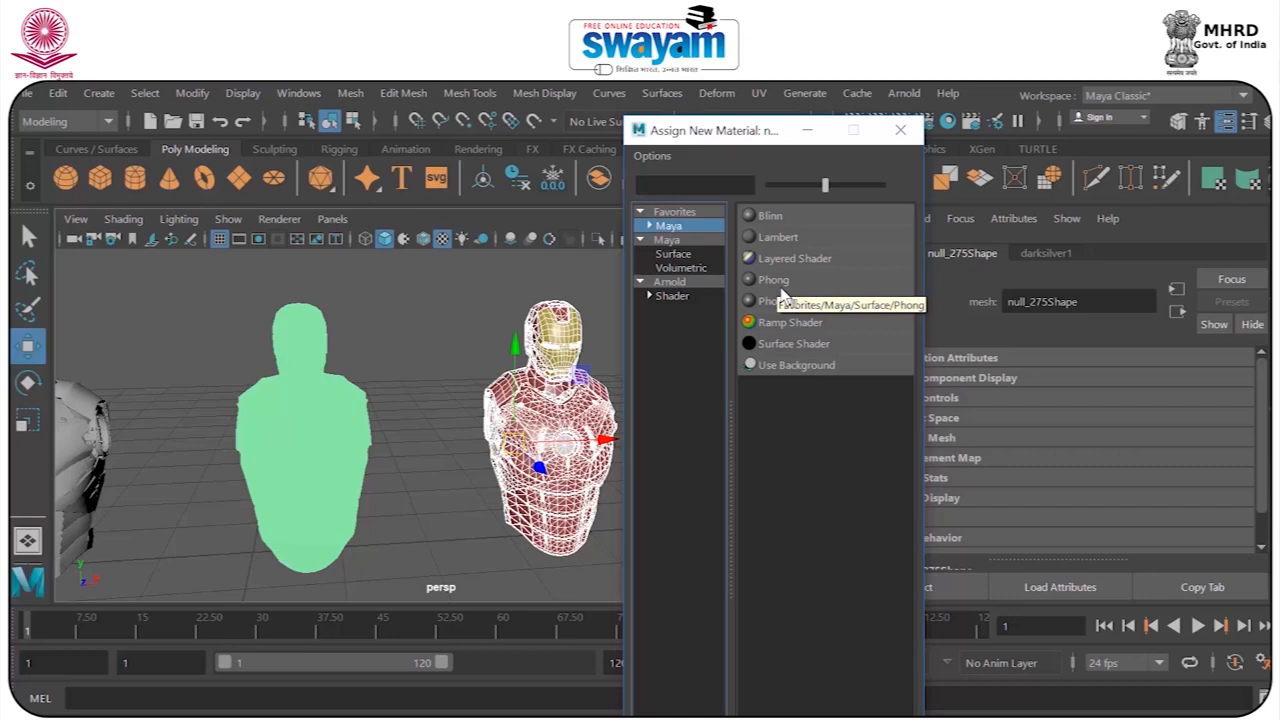
pyautogui.click(774, 284)
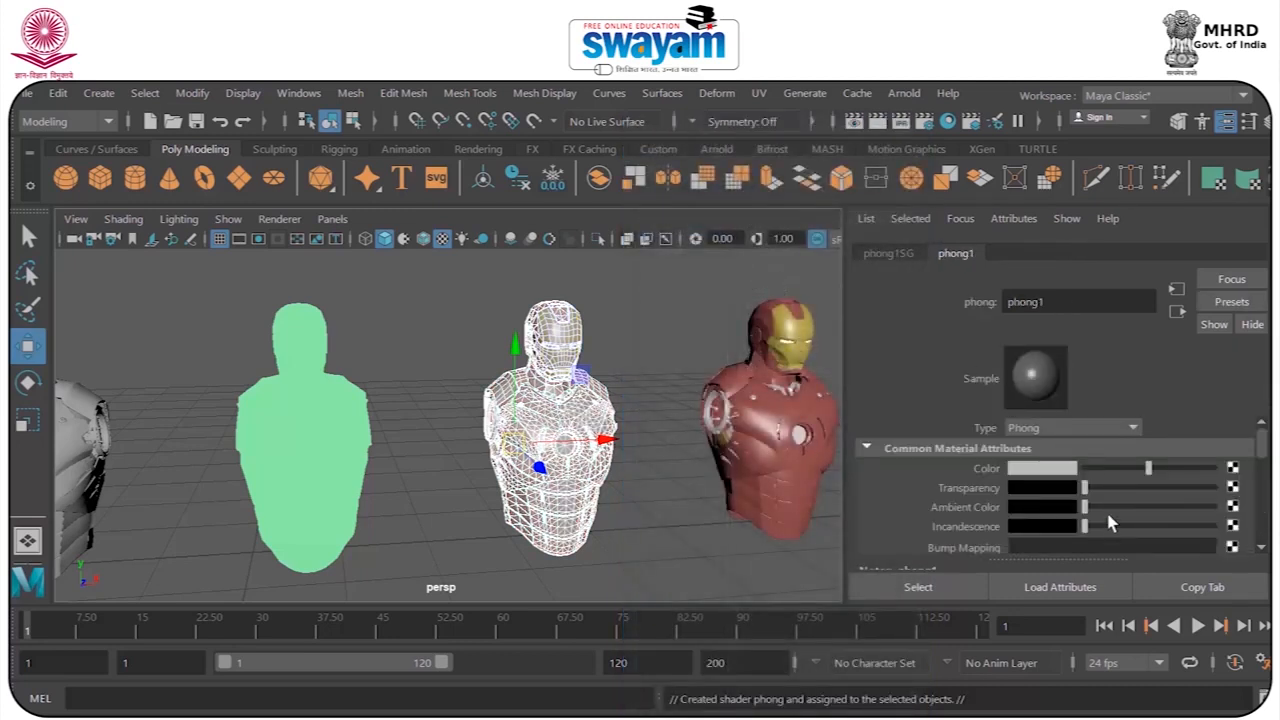
# Deselect the Phong bust and render it from a closer front view beside the green layered-shader bust.
pyautogui.scroll(3, 552, 350)
pyautogui.scroll(-1, 556, 352)
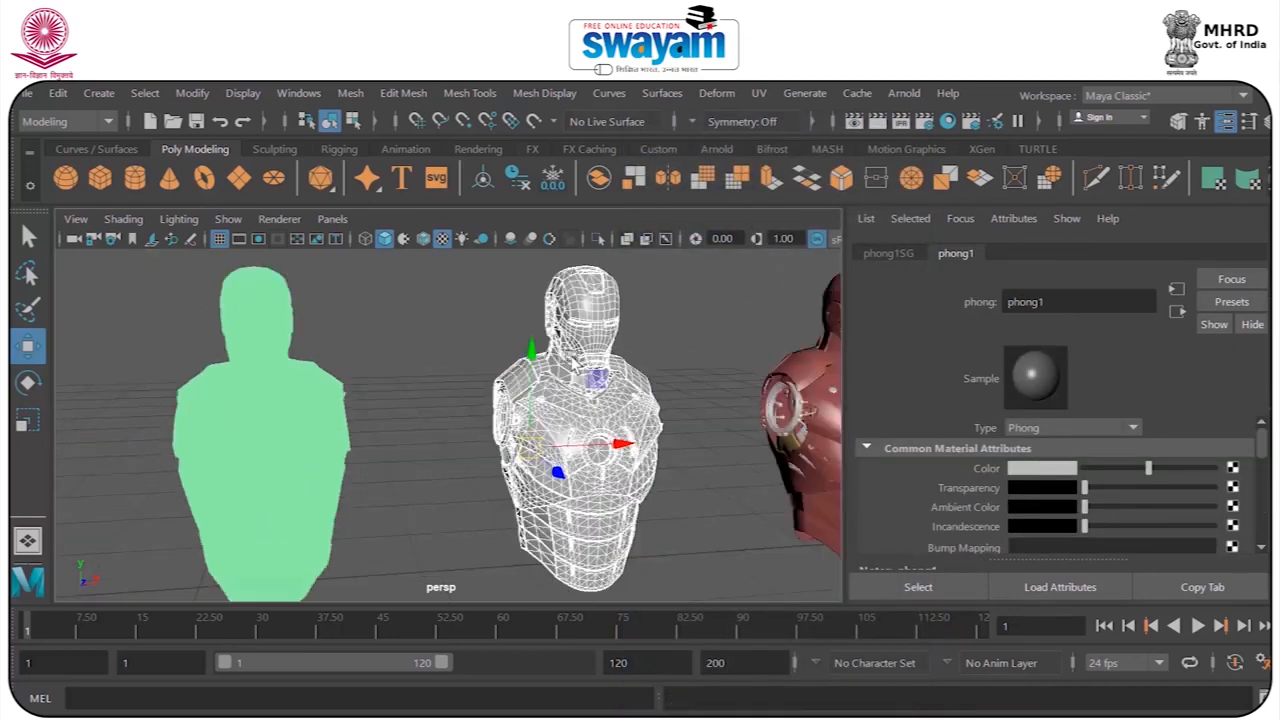
pyautogui.click(646, 292)
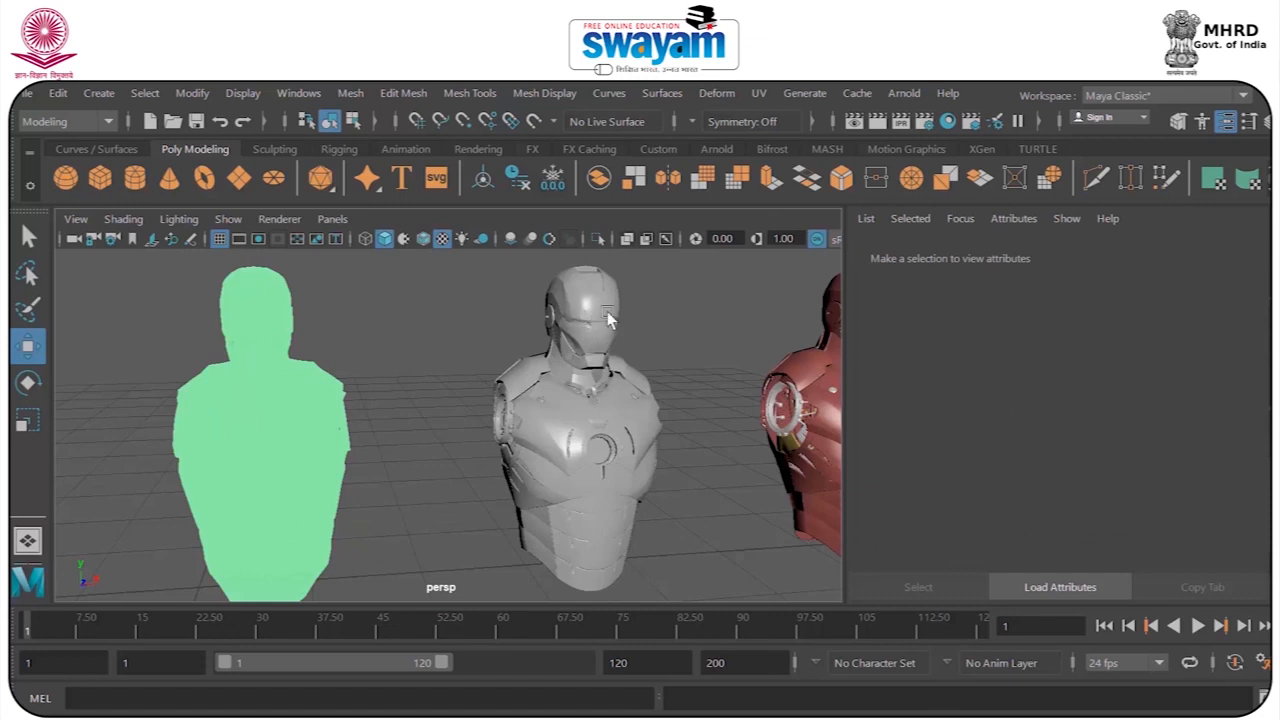
pyautogui.scroll(2, 608, 318)
pyautogui.keyDown('alt'); pyautogui.moveTo(680, 346); pyautogui.dragTo(612, 347); pyautogui.keyUp('alt')
pyautogui.moveTo(620, 452)
pyautogui.keyDown('alt'); pyautogui.mouseDown()
pyautogui.moveTo(590, 473)
pyautogui.moveTo(623, 466)
pyautogui.mouseUp(); pyautogui.keyUp('alt')
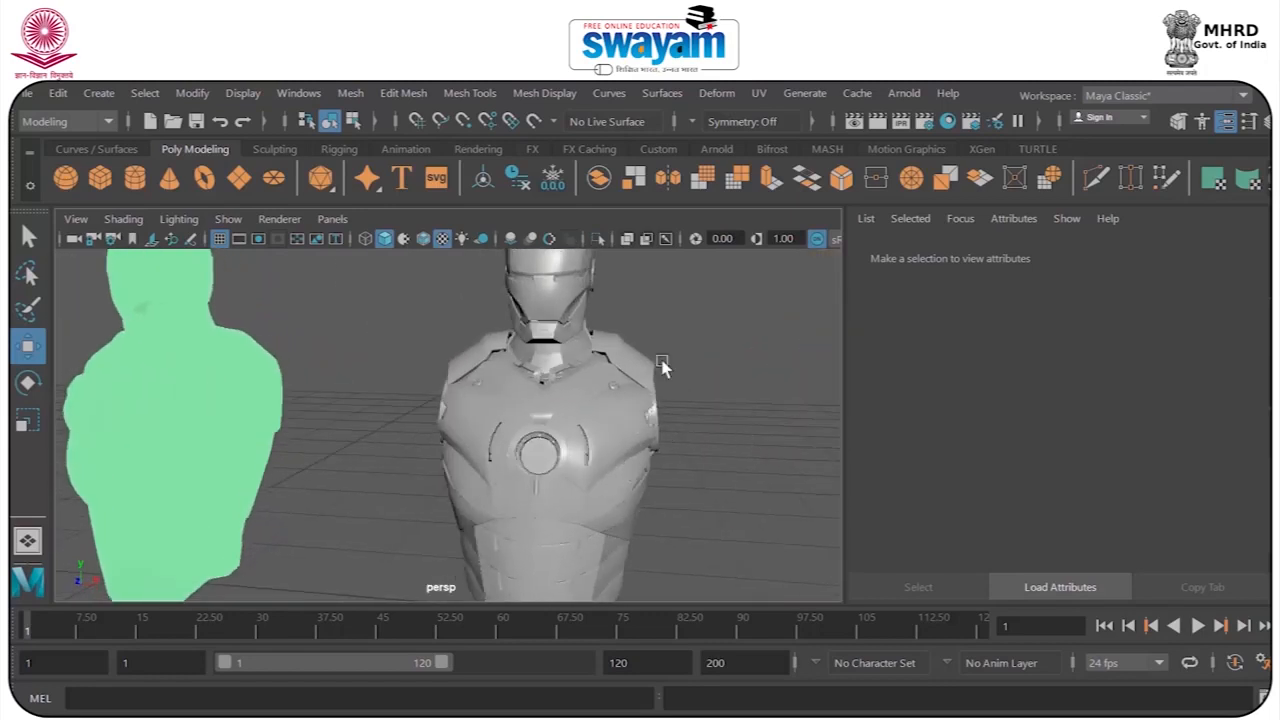
pyautogui.click(877, 123)
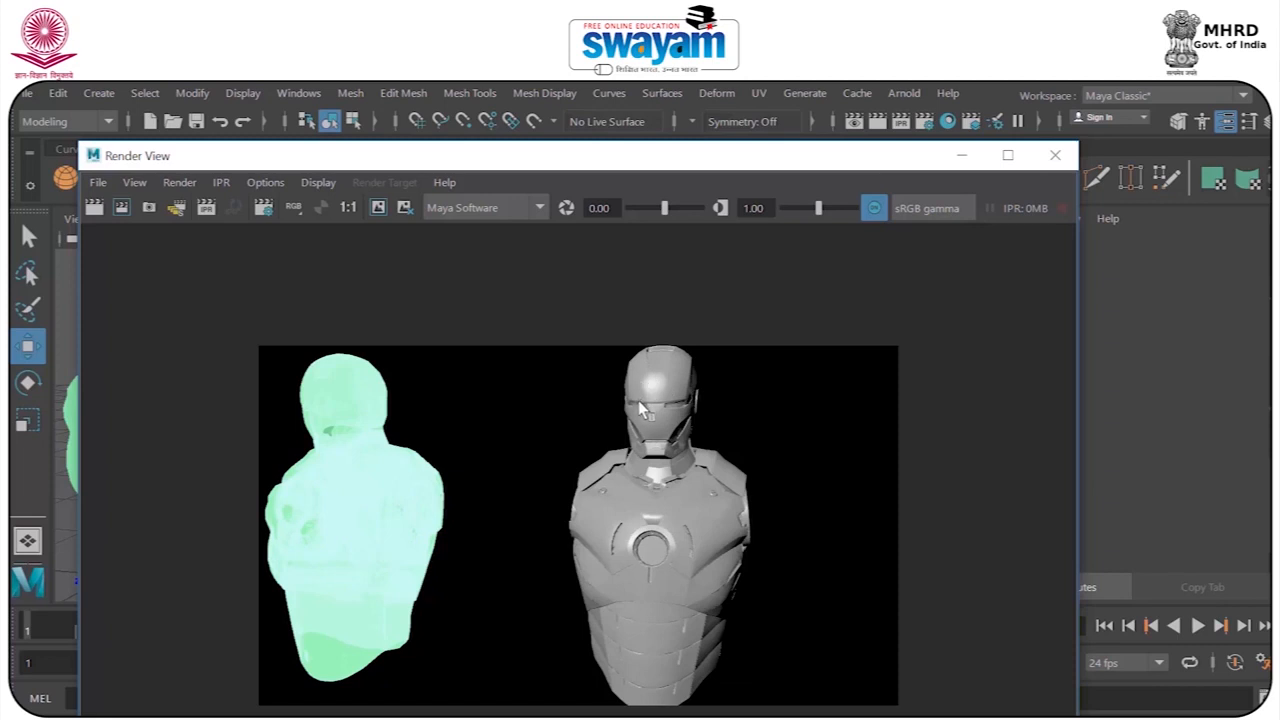
pyautogui.click(1055, 155)
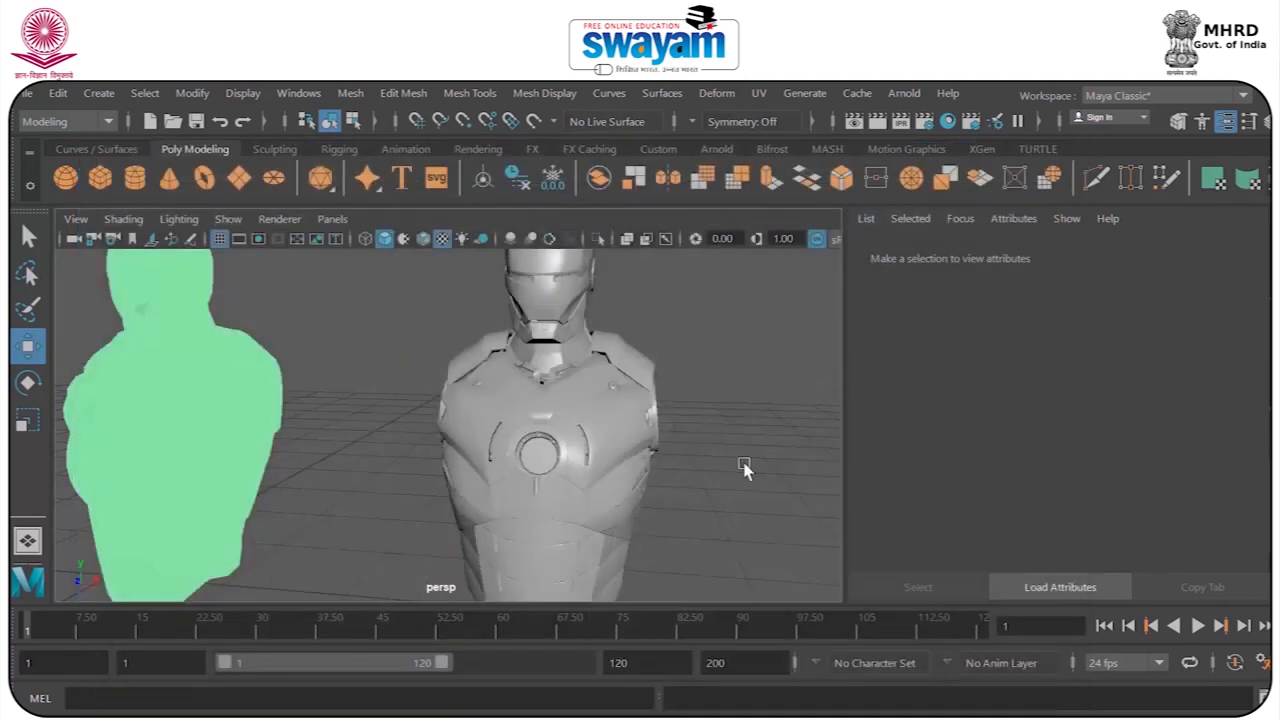
# Examine the Phong material's Special Effects, Matte Opacity and Raytrace Options attributes on the fourth bust.
pyautogui.click(1040, 253)
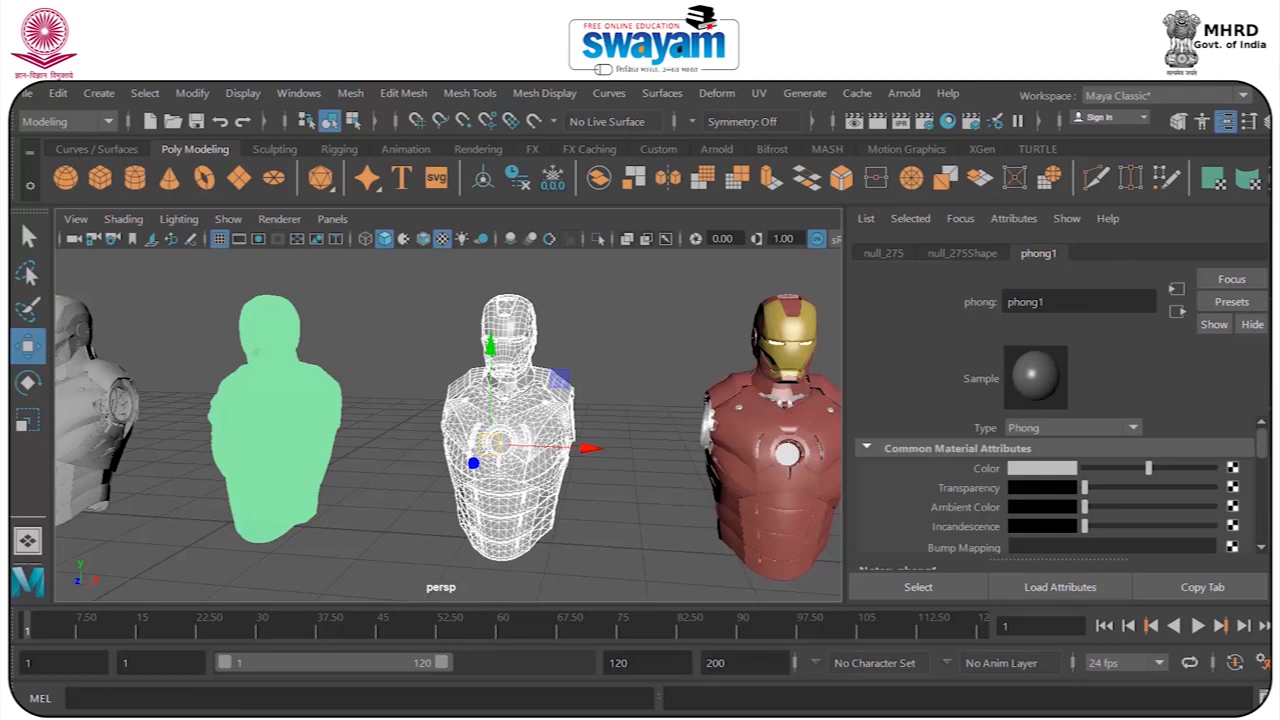
pyautogui.moveTo(1264, 452); pyautogui.dragTo(1261, 513)
pyautogui.click(954, 432)
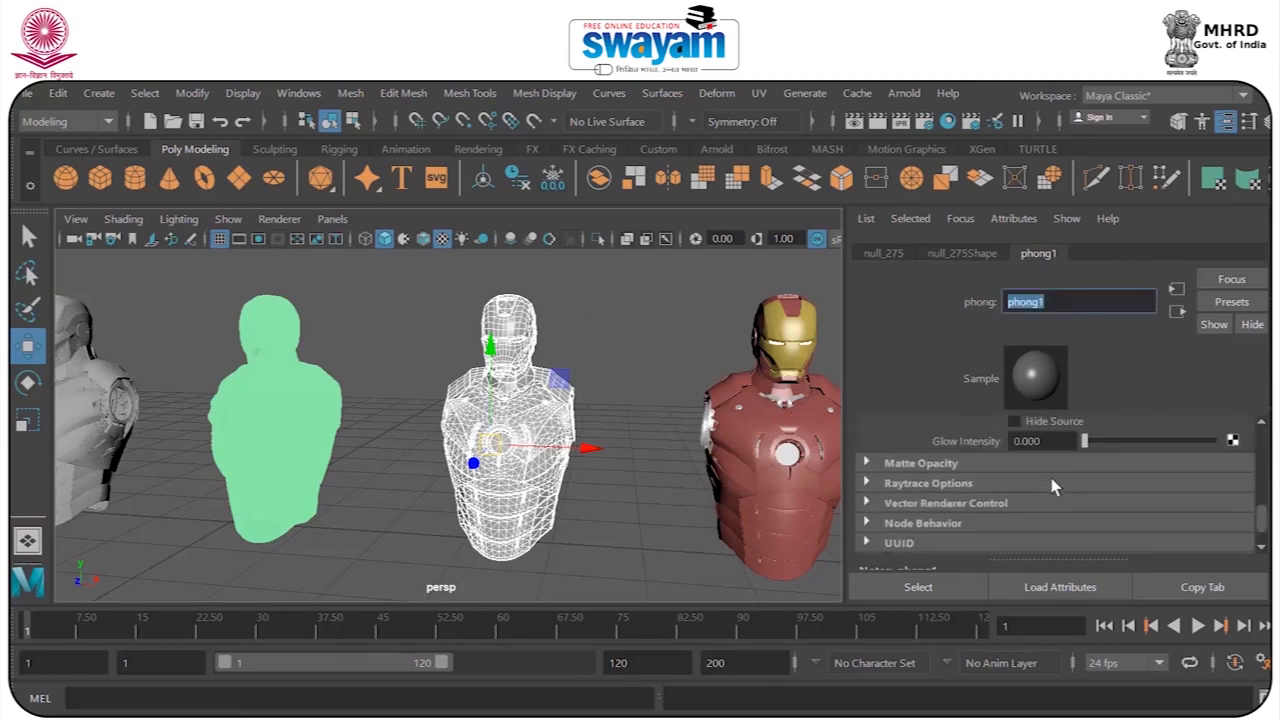
pyautogui.click(889, 464)
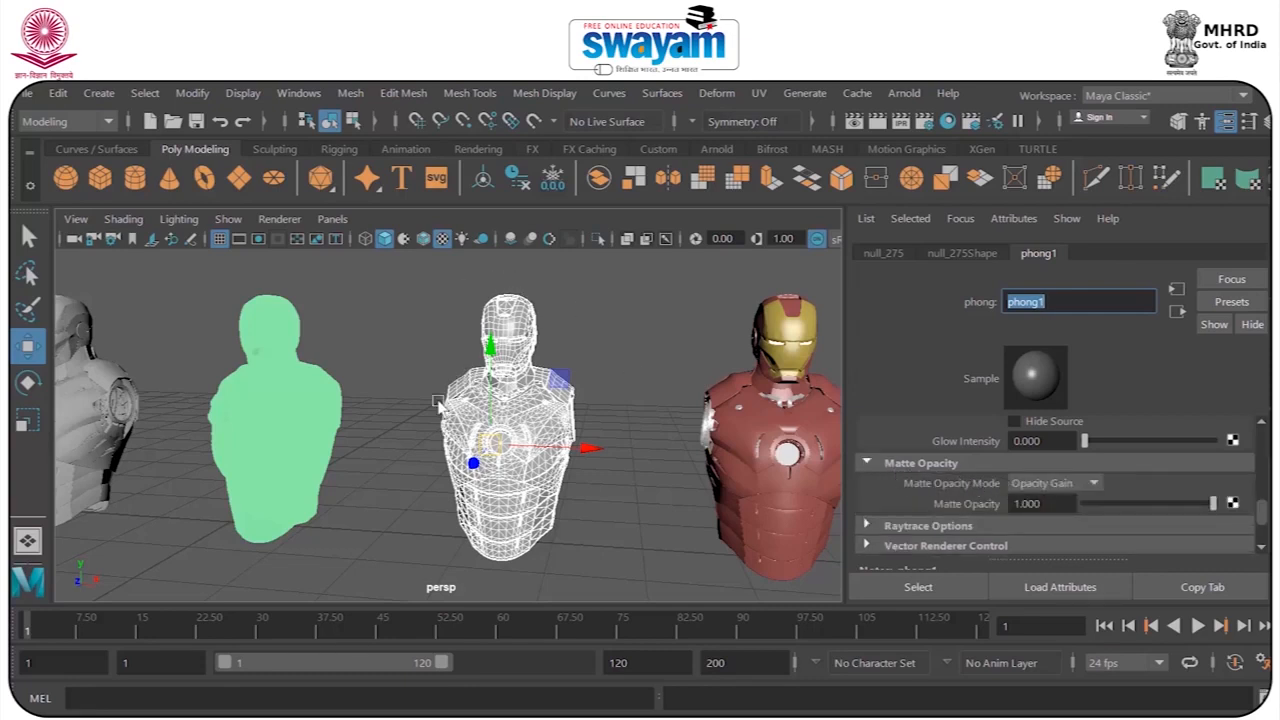
pyautogui.click(889, 464)
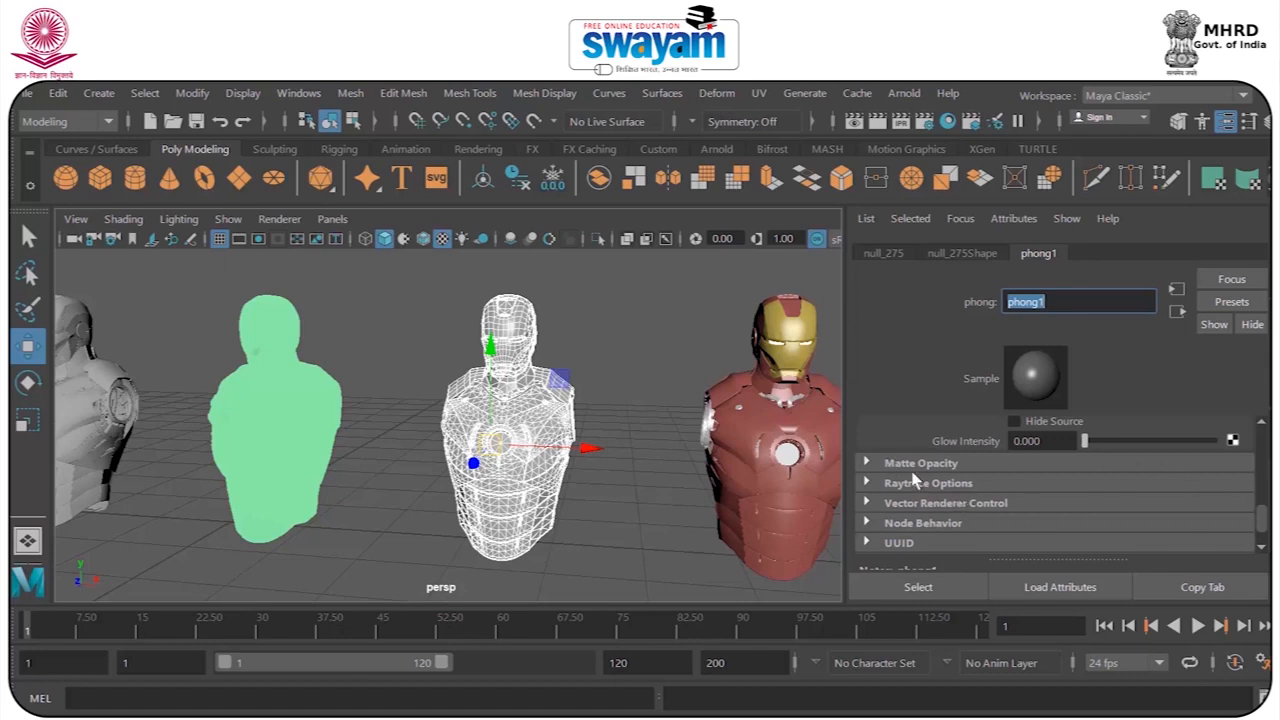
pyautogui.click(913, 482)
pyautogui.moveTo(1262, 488)
pyautogui.mouseDown()
pyautogui.moveTo(1263, 501)
pyautogui.moveTo(1266, 490)
pyautogui.mouseUp()
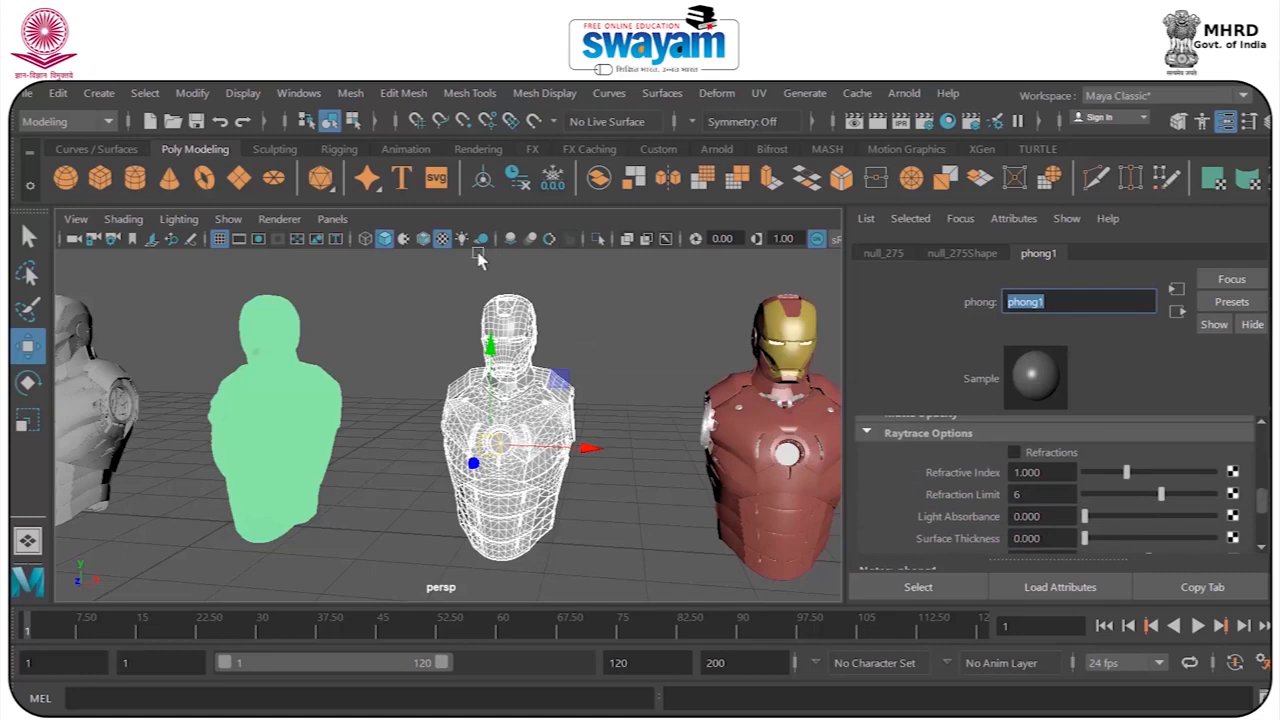